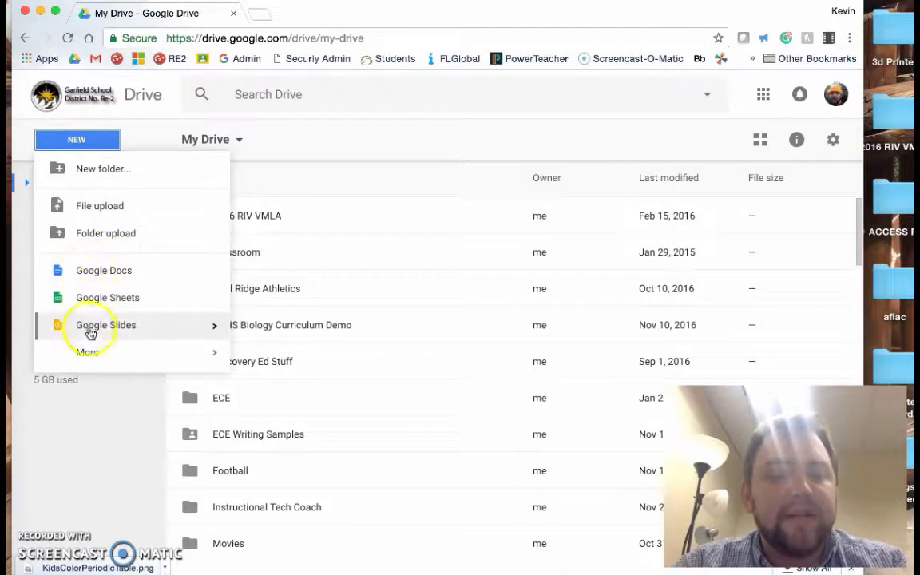
Create a new Google Form and turn it into a quiz, saving the settings.
{"action": "mouse_move", "coordinate": [88, 353]}
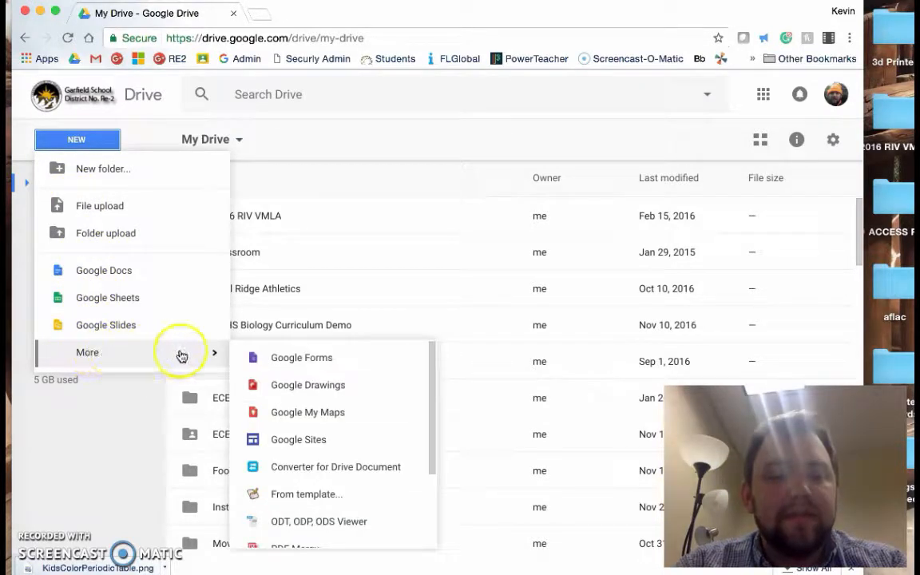
{"action": "left_click", "coordinate": [277, 359]}
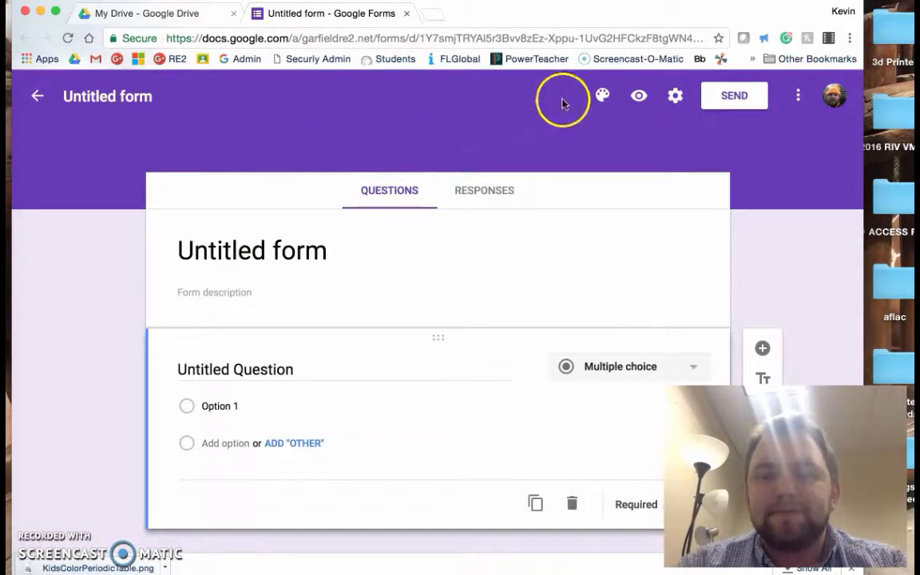
{"action": "left_click", "coordinate": [675, 95]}
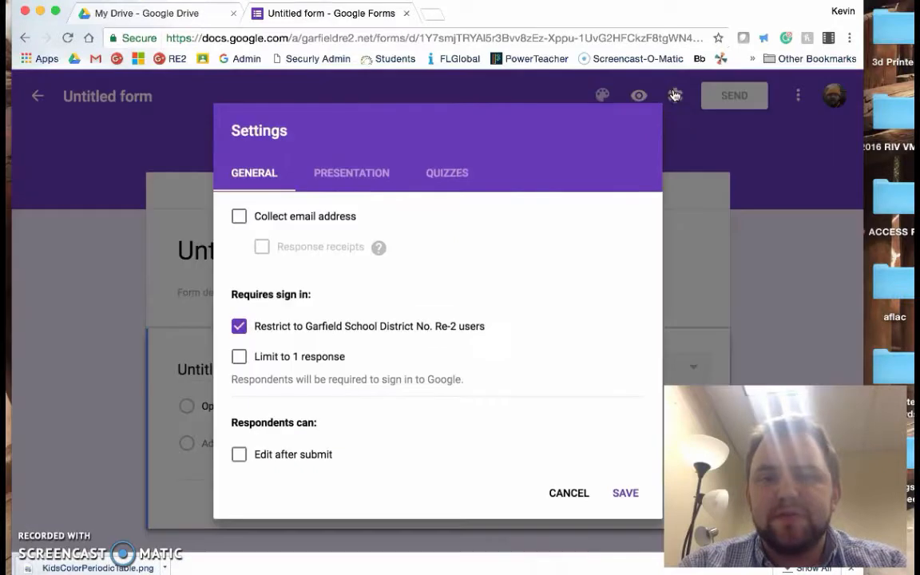
{"action": "left_click", "coordinate": [453, 174]}
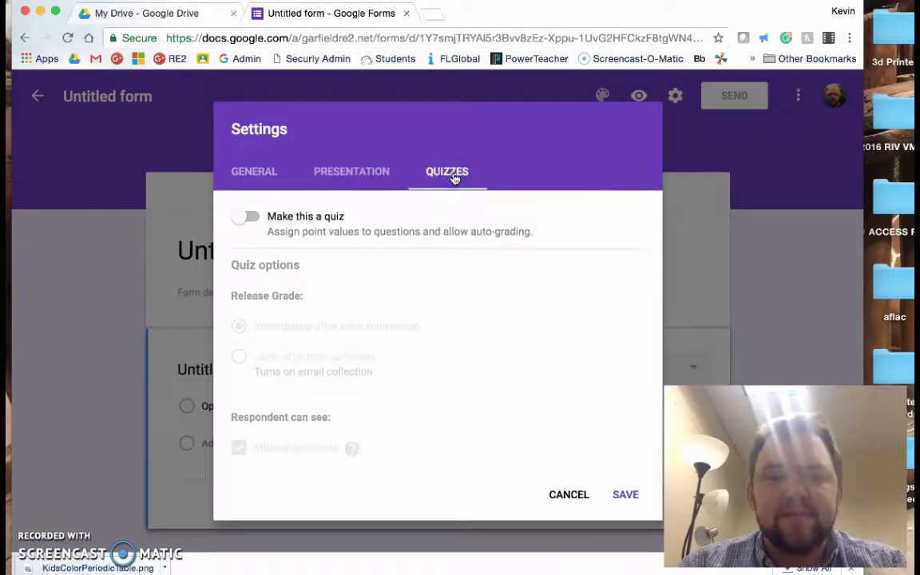
{"action": "left_click", "coordinate": [246, 219]}
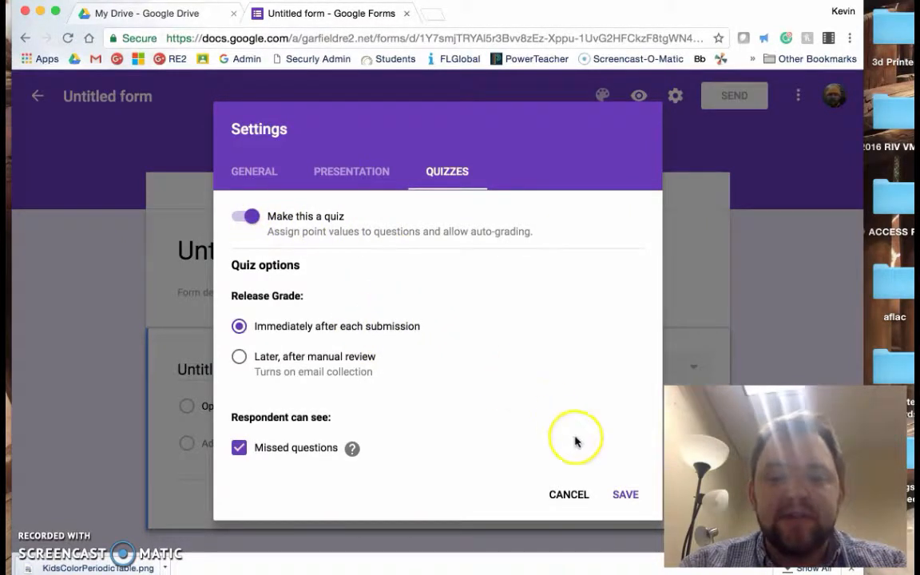
{"action": "left_click", "coordinate": [627, 494]}
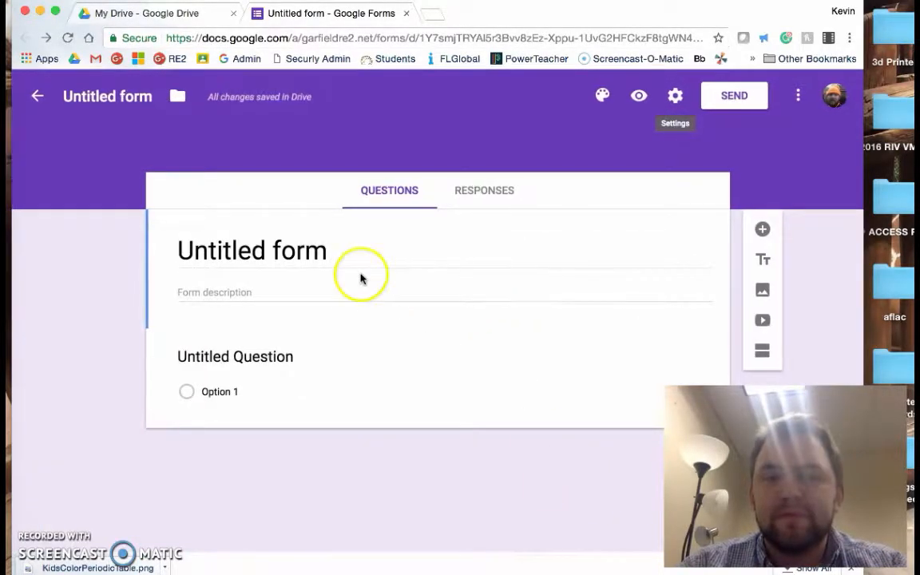
Title the form "Atoms" and set its description to "Use the periodic table provided to help answer the questions.".
{"action": "left_click", "coordinate": [223, 243]}
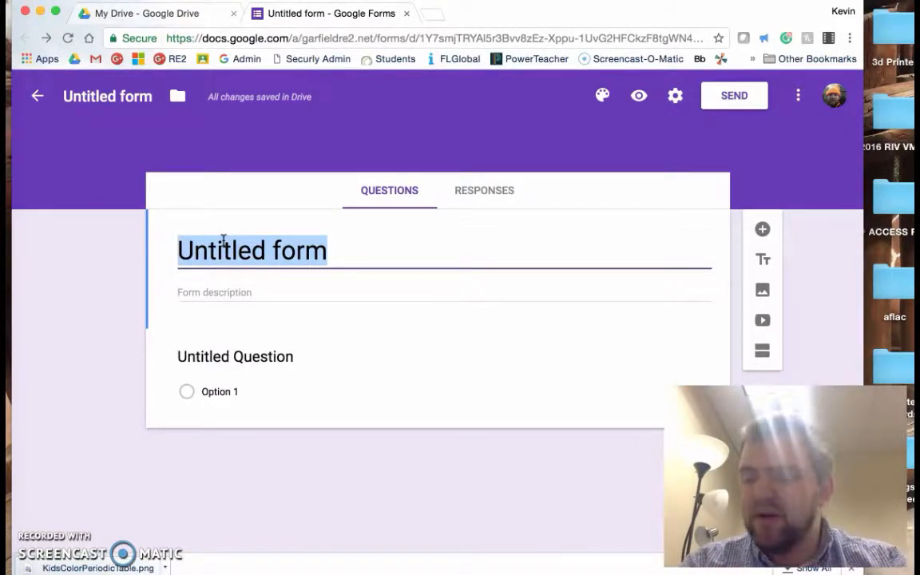
{"action": "type", "text": "Atoms"}
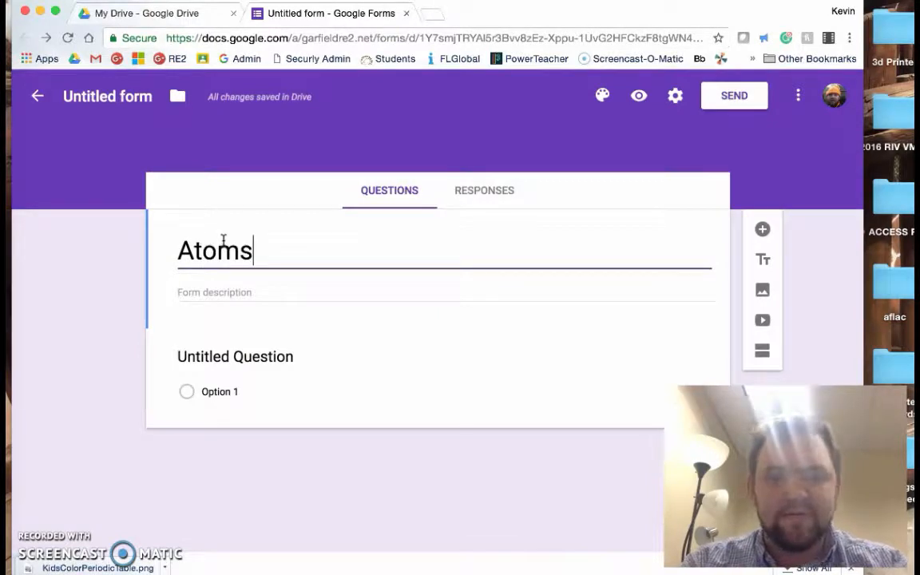
{"action": "left_click", "coordinate": [228, 288]}
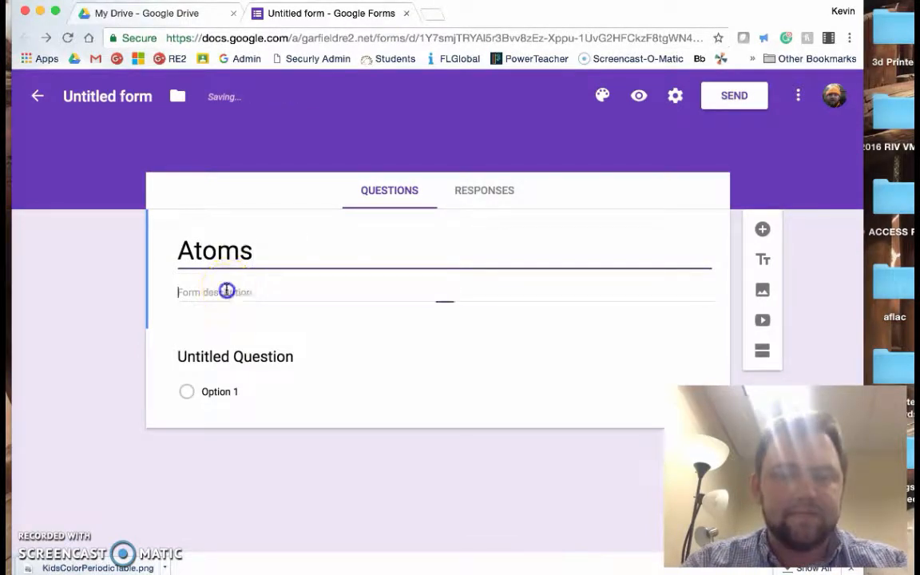
{"action": "type", "text": "Use the periodic table provided"}
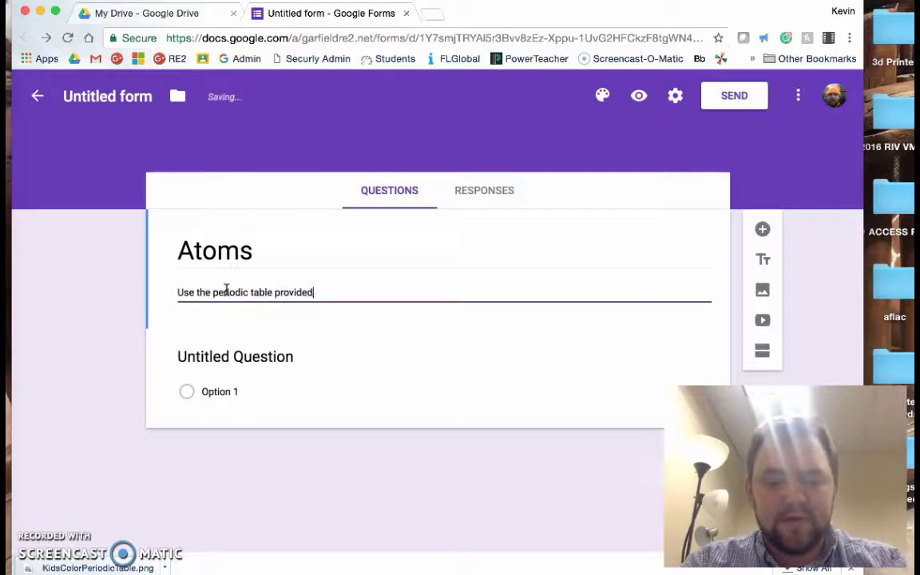
{"action": "type", "text": " to a"}
{"action": "key", "text": "BackSpace"}
{"action": "type", "text": "help answer the"}
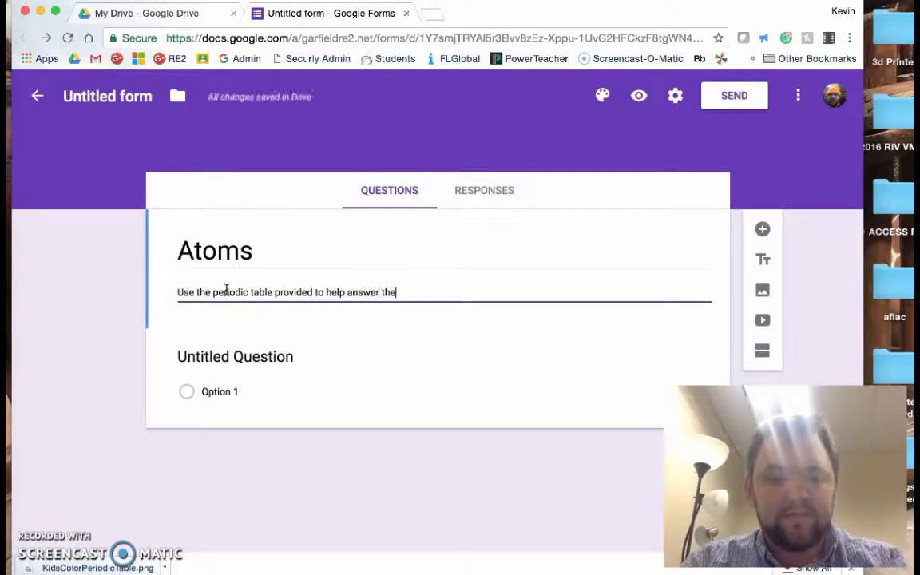
{"action": "type", "text": " questions"}
{"action": "left_click", "coordinate": [226, 296]}
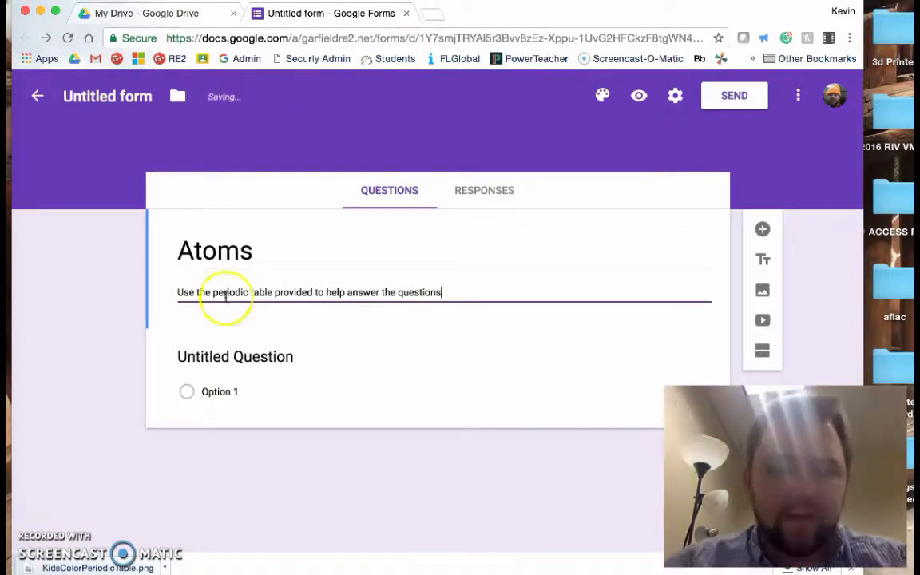
{"action": "type", "text": "estions."}
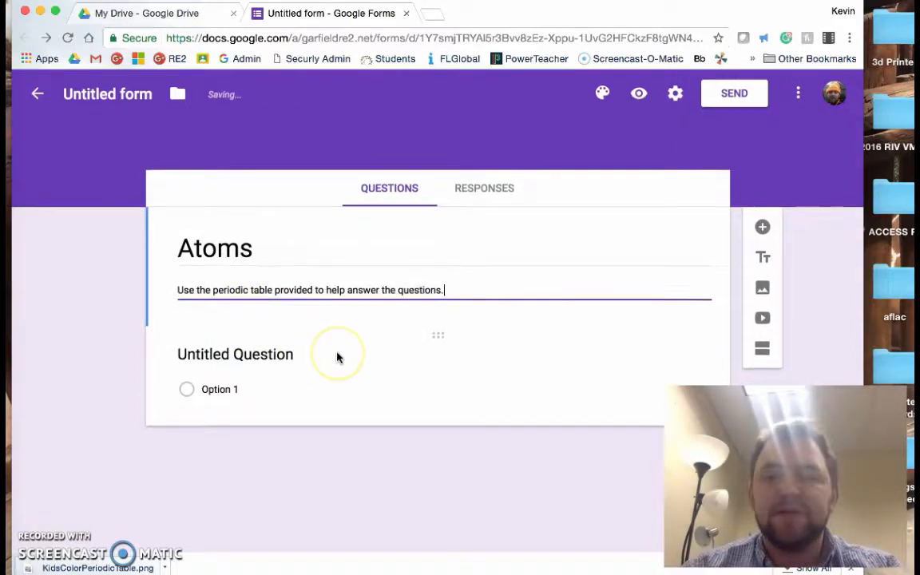
Set the first question's text to "What are the 3 main parts of an atom?".
{"action": "left_click", "coordinate": [283, 366]}
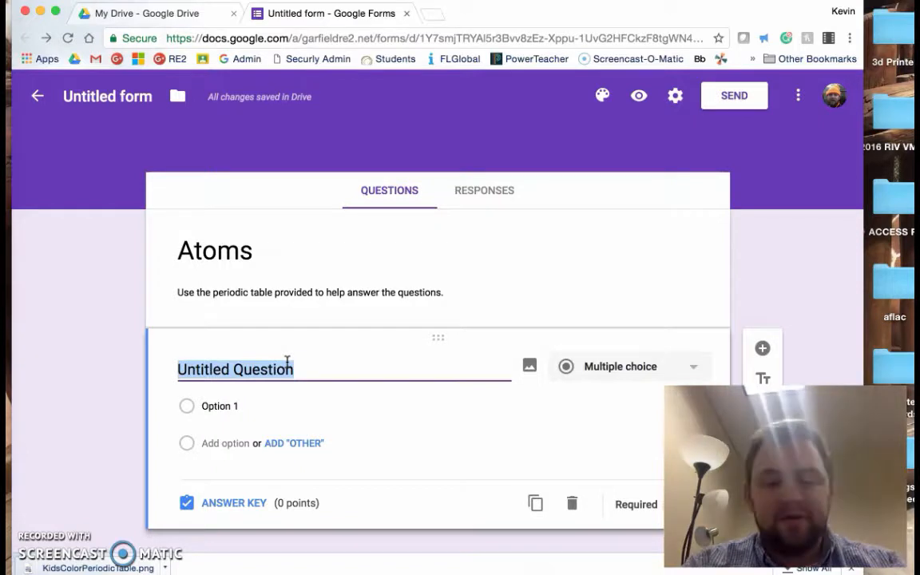
{"action": "type", "text": "What are the 3"}
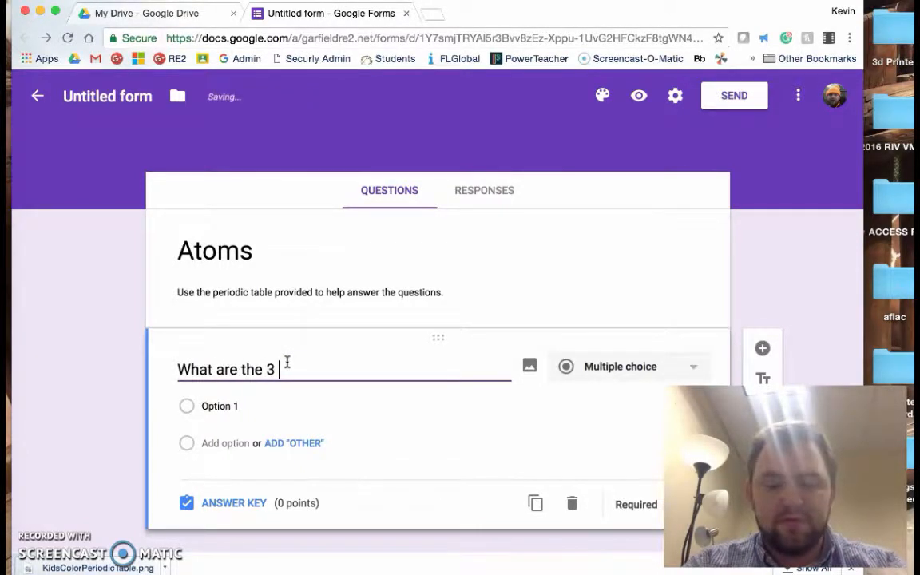
{"action": "type", "text": " main parts of an a"}
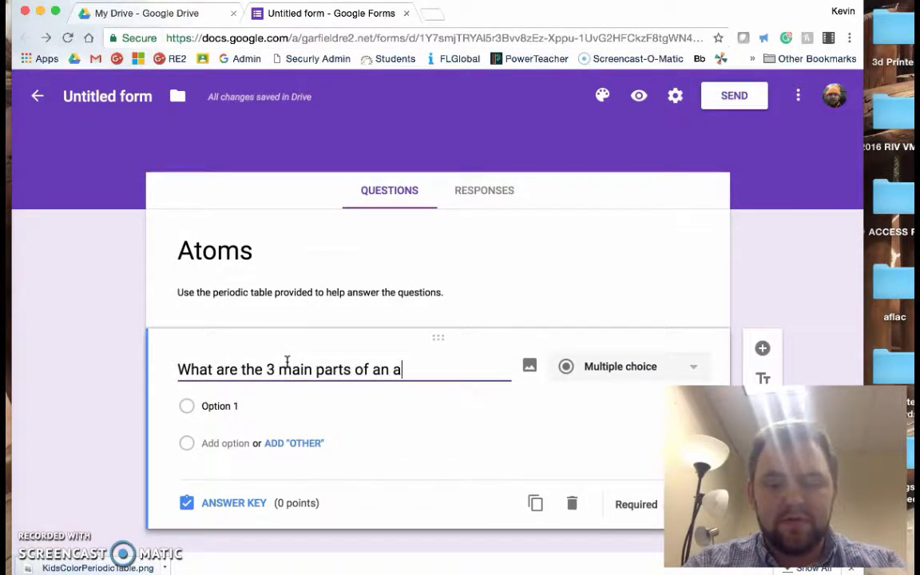
{"action": "type", "text": "tom?"}
Enter the first two answer options as "Protons, Neutrons, Positrons" and "Negitrons, Electrons, Neutrons".
{"action": "left_click", "coordinate": [207, 402]}
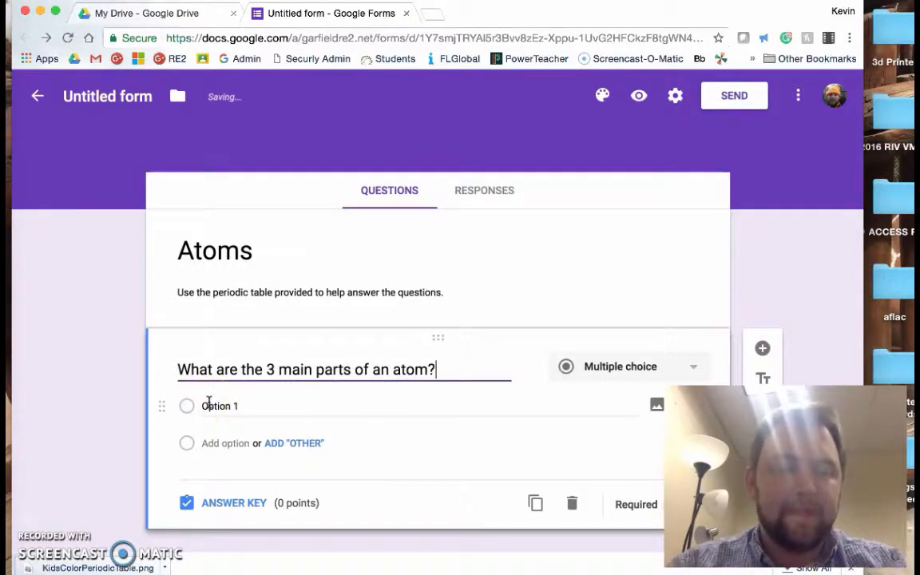
{"action": "left_click", "coordinate": [195, 406]}
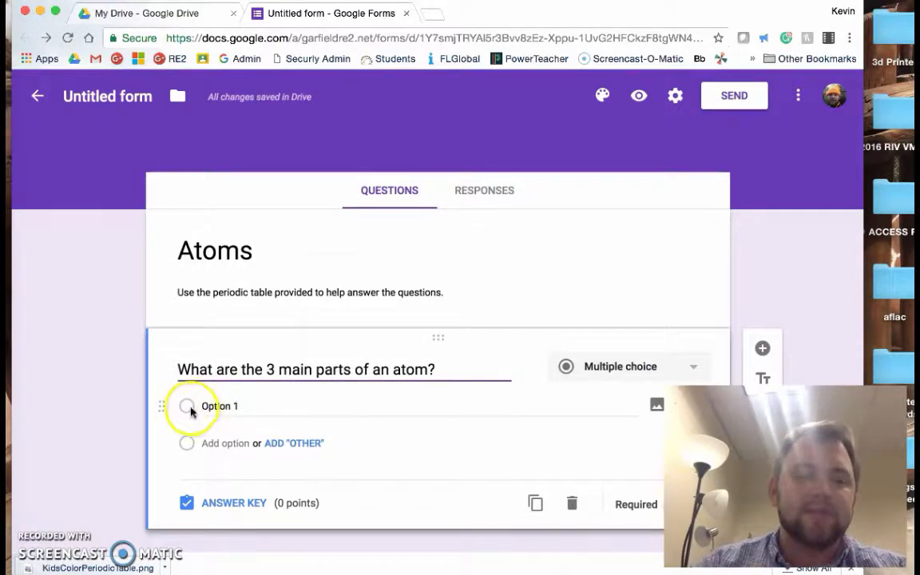
{"action": "left_click", "coordinate": [234, 403]}
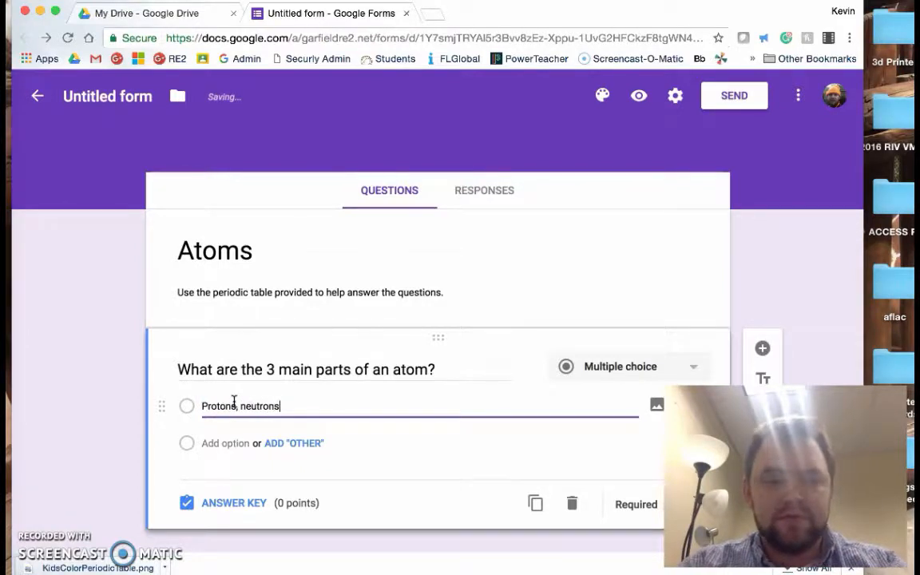
{"action": "type", "text": "rons"}
{"action": "left_click", "coordinate": [238, 407]}
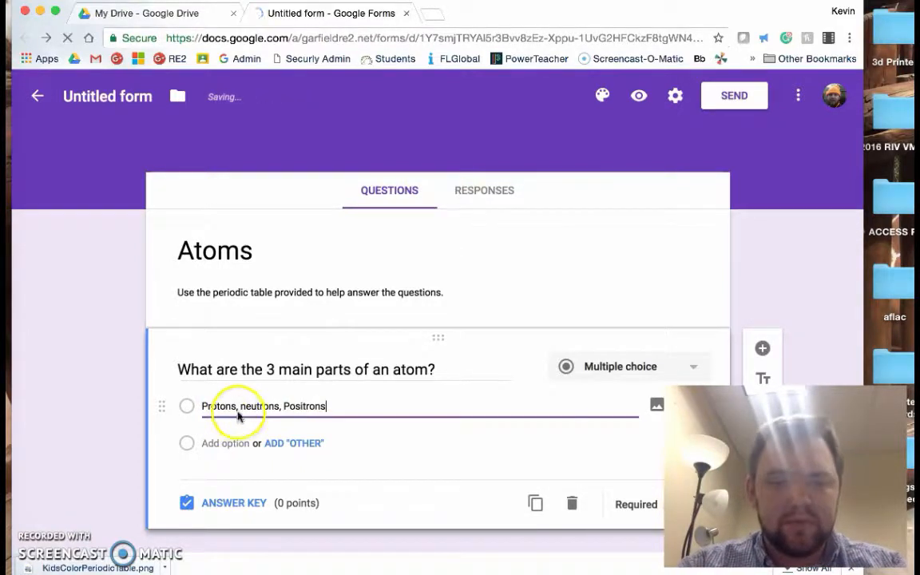
{"action": "left_click", "coordinate": [249, 454]}
{"action": "type", "text": "Ne"}
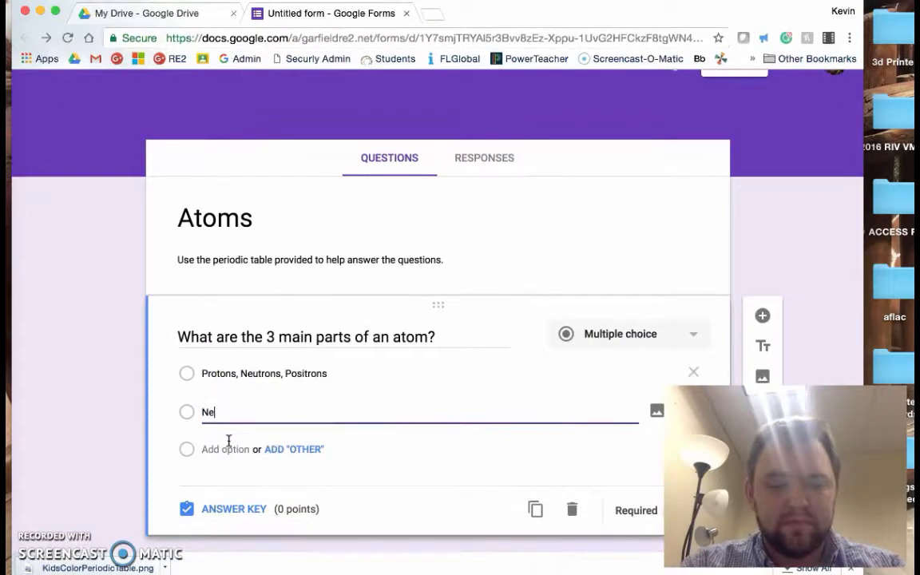
{"action": "type", "text": "gitrons, Electrons"}
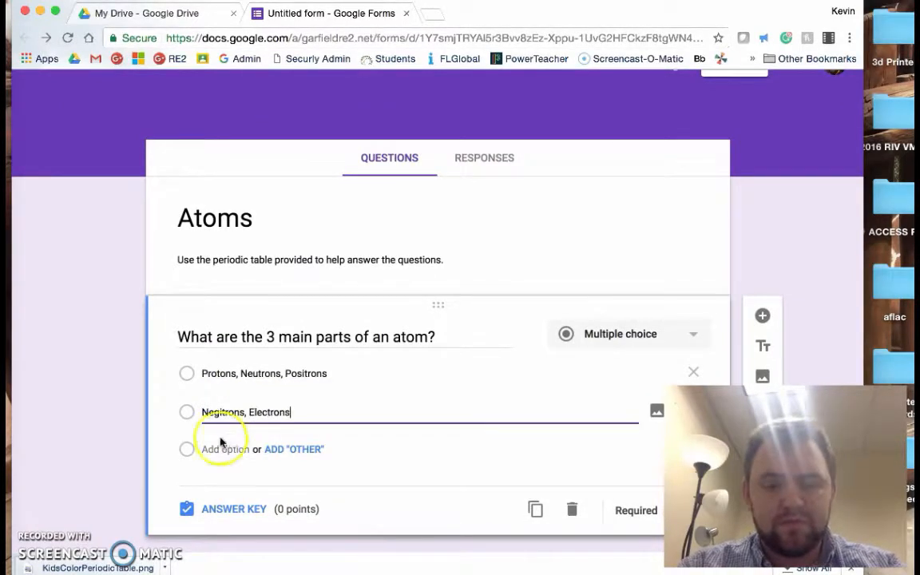
{"action": "type", "text": ", Neutrons"}
Add the third and fourth answer options "Protons, Neturons, Electrons" and "Protons, Electrons, Orbital Cloud".
{"action": "left_click", "coordinate": [249, 457]}
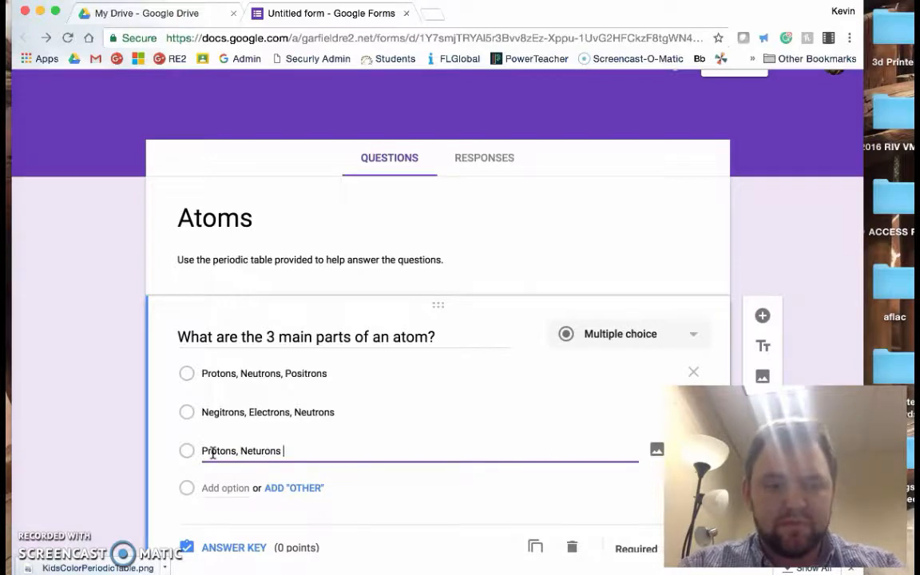
{"action": "left_click", "coordinate": [248, 489]}
{"action": "type", "text": "P"}
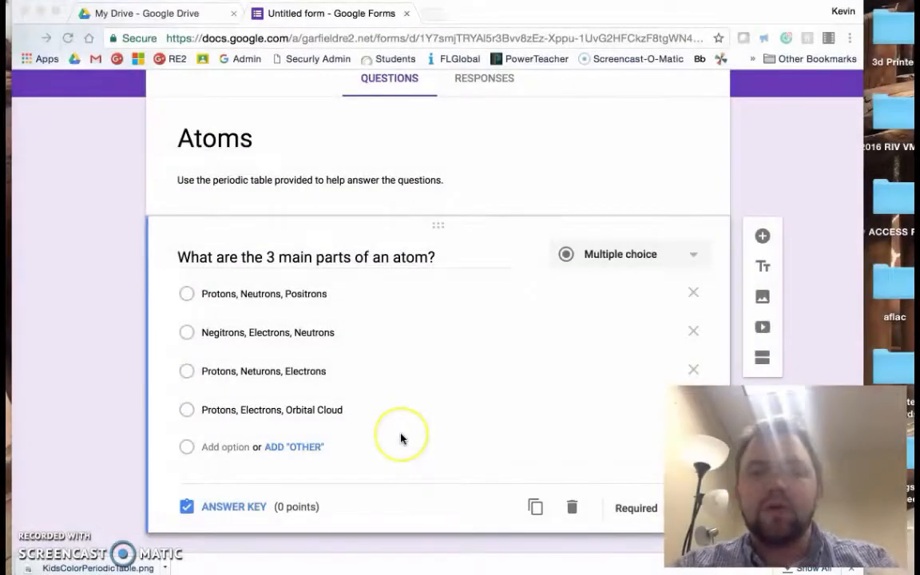
{"action": "left_click", "coordinate": [401, 416]}
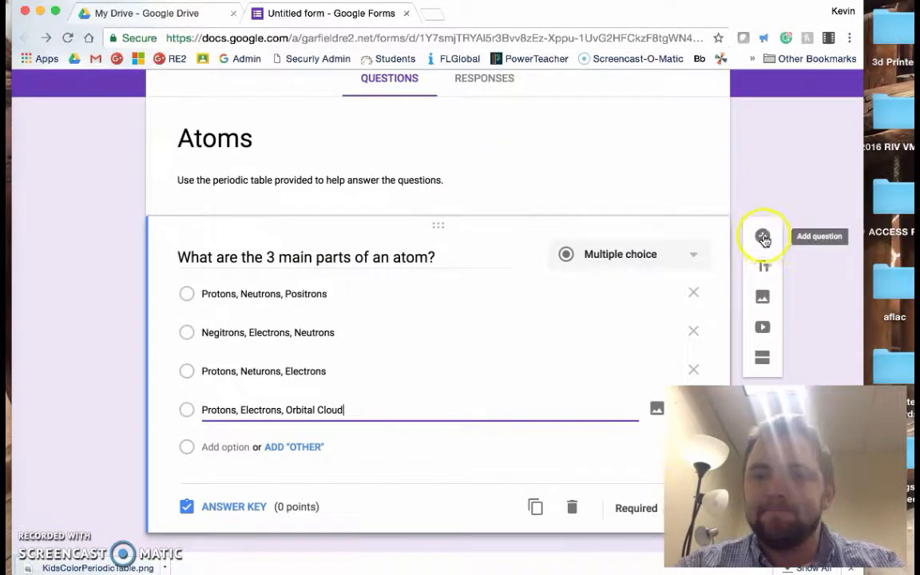
Insert KidsColorPeriodicTable.png from the Desktop below the question as an image titled "Periodic Table".
{"action": "left_click", "coordinate": [758, 297]}
{"action": "left_click", "coordinate": [551, 123]}
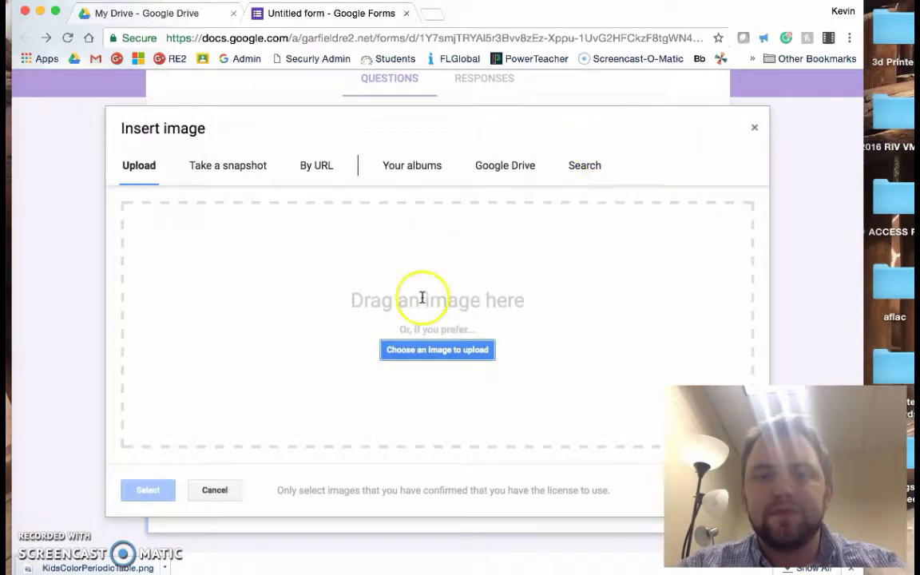
{"action": "left_click", "coordinate": [427, 358]}
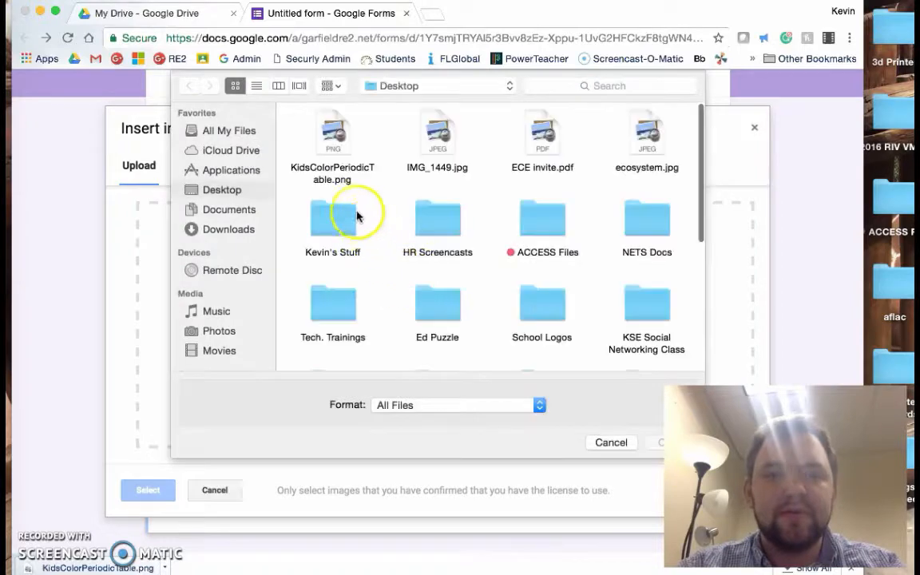
{"action": "left_click", "coordinate": [336, 127]}
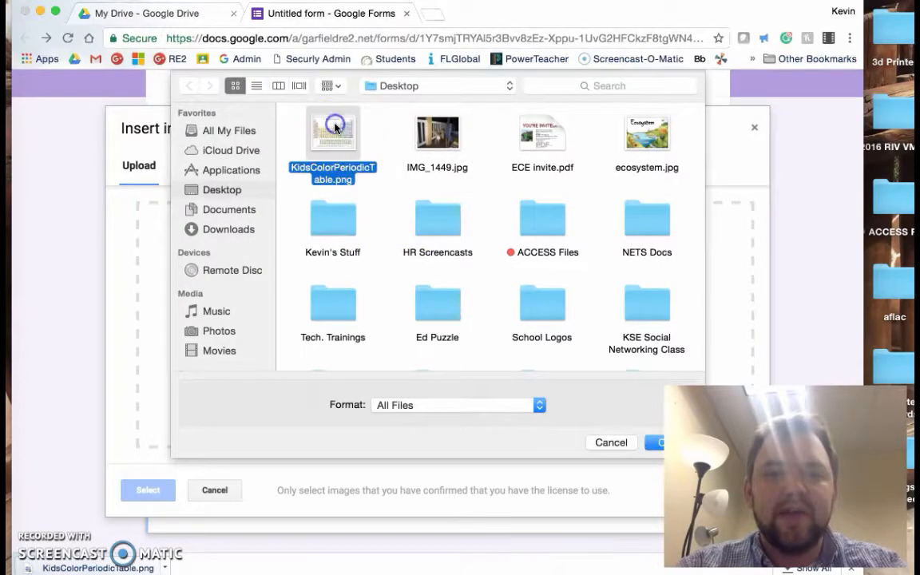
{"action": "left_click", "coordinate": [651, 443]}
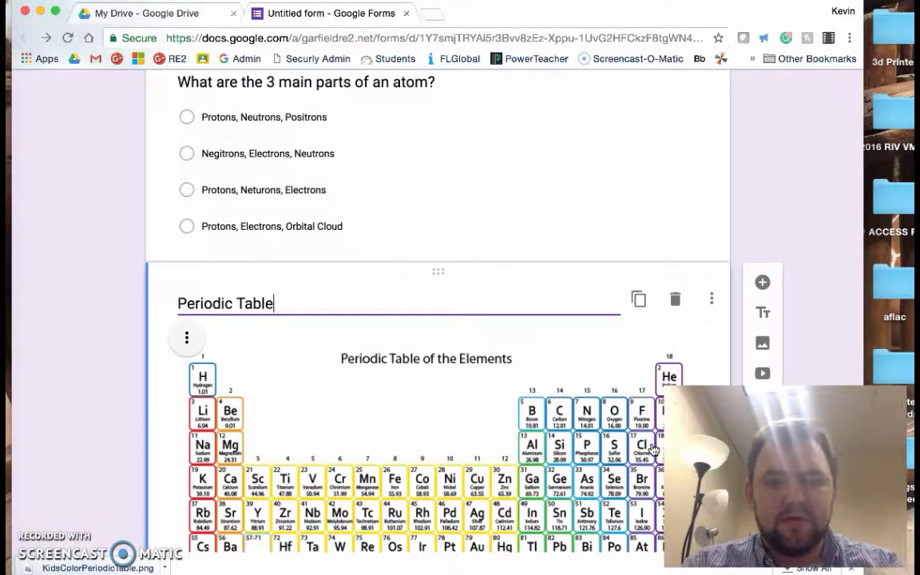
Mark "Protons, Neturons, Electrons" as the correct answer to the three-parts-of-an-atom question and make it worth 1 point.
{"action": "left_click", "coordinate": [620, 222]}
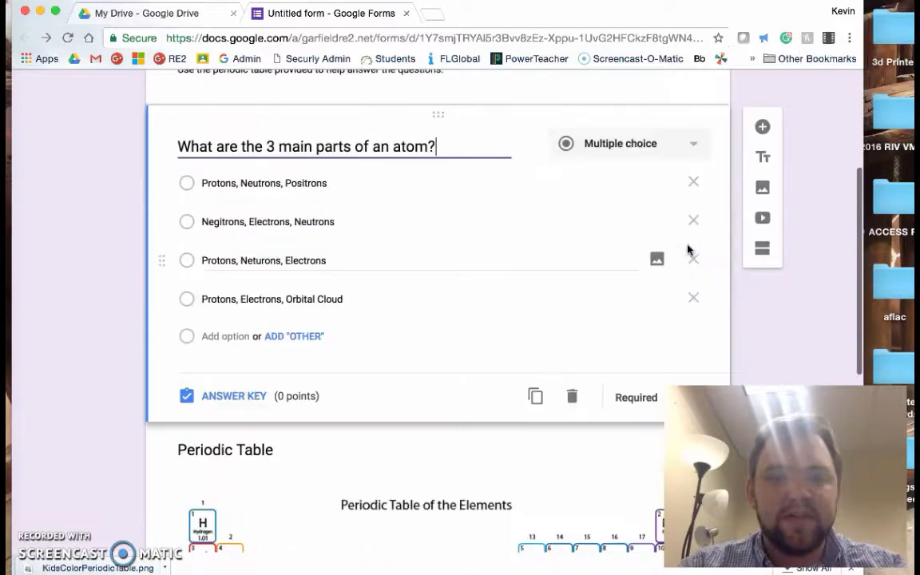
{"action": "scroll", "coordinate": [520, 380], "scroll_direction": "down", "scroll_amount": 2}
{"action": "scroll", "coordinate": [520, 380], "scroll_direction": "up", "scroll_amount": 1}
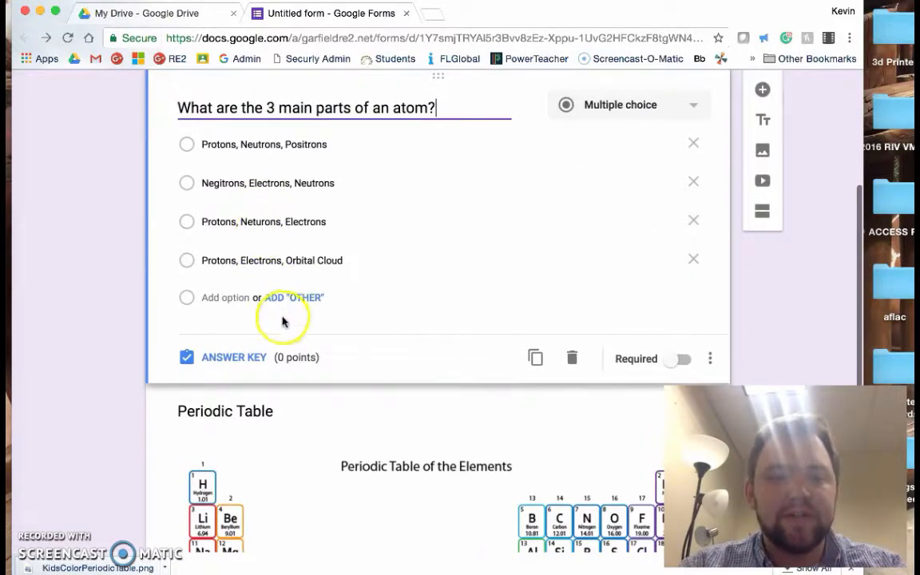
{"action": "scroll", "coordinate": [388, 312], "scroll_direction": "up", "scroll_amount": 2}
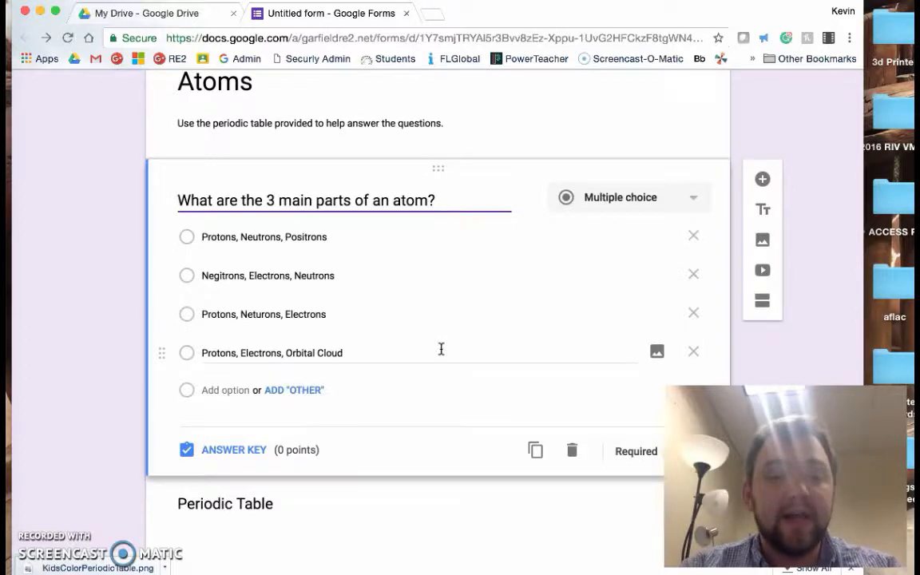
{"action": "left_click", "coordinate": [218, 452]}
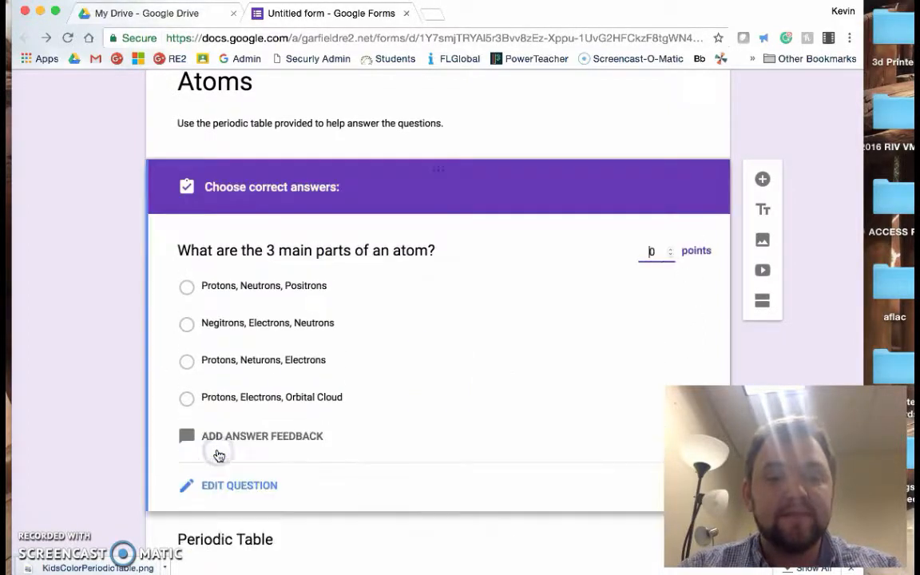
{"action": "left_click", "coordinate": [187, 362]}
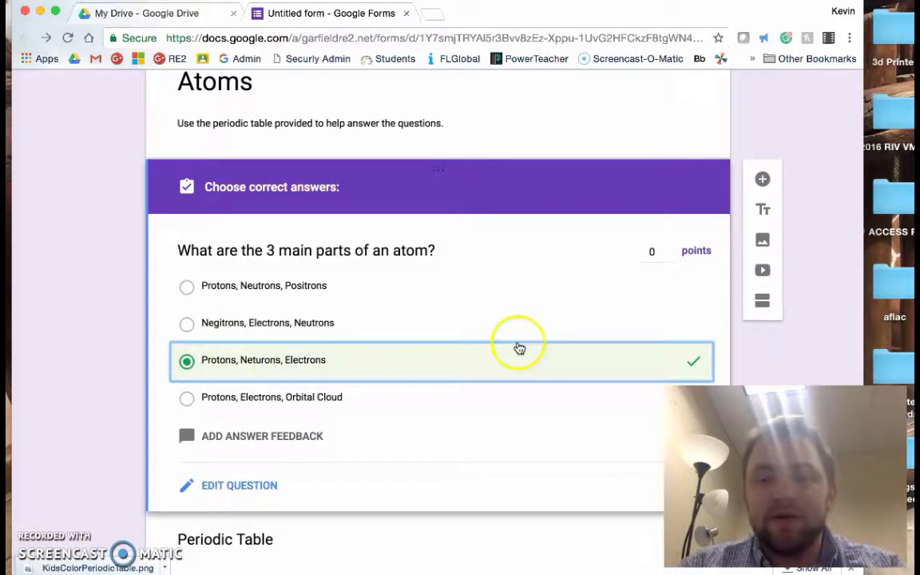
{"action": "left_click", "coordinate": [651, 253]}
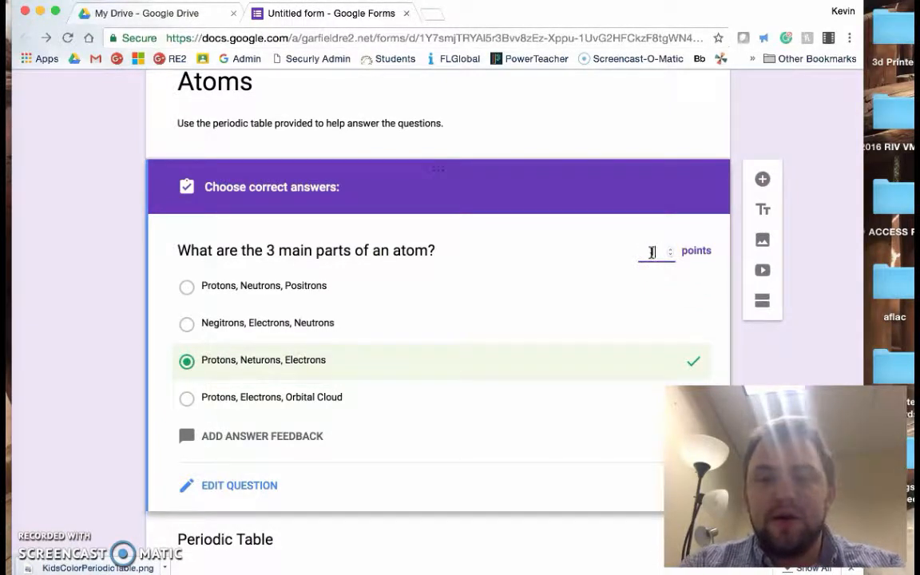
{"action": "scroll", "coordinate": [495, 337], "scroll_direction": "down", "scroll_amount": 3}
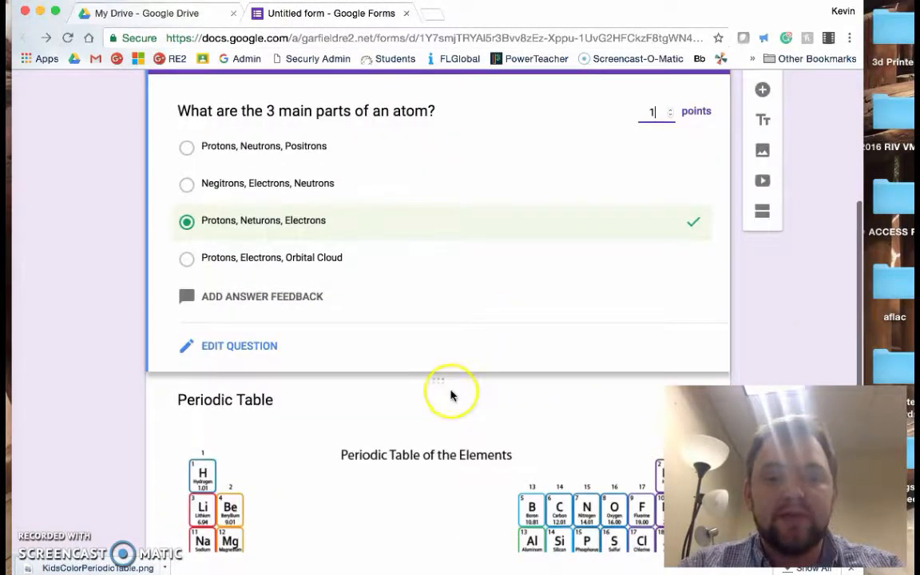
{"action": "left_click", "coordinate": [450, 394]}
Add a new blank multiple-choice question below the Periodic Table image.
{"action": "scroll", "coordinate": [450, 394], "scroll_direction": "up", "scroll_amount": 3}
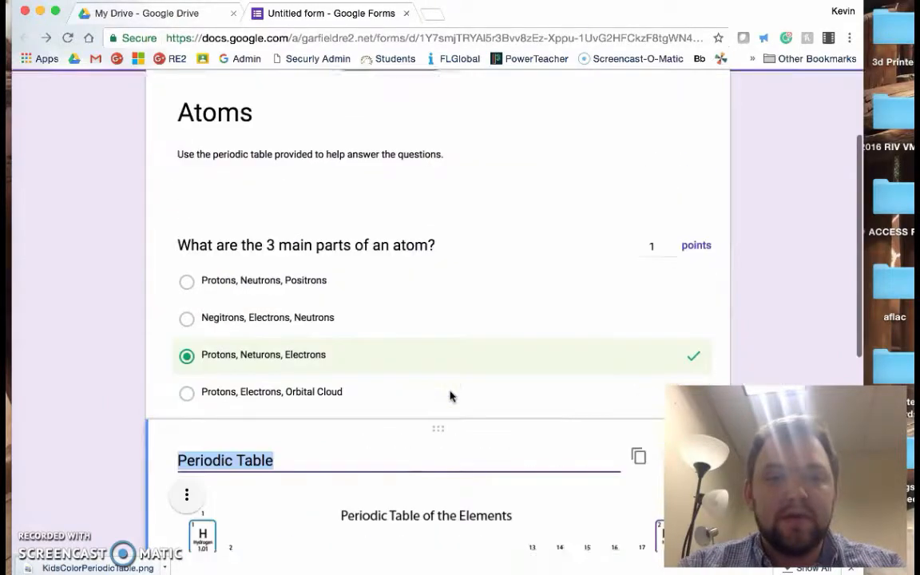
{"action": "scroll", "coordinate": [450, 394], "scroll_direction": "down", "scroll_amount": 7}
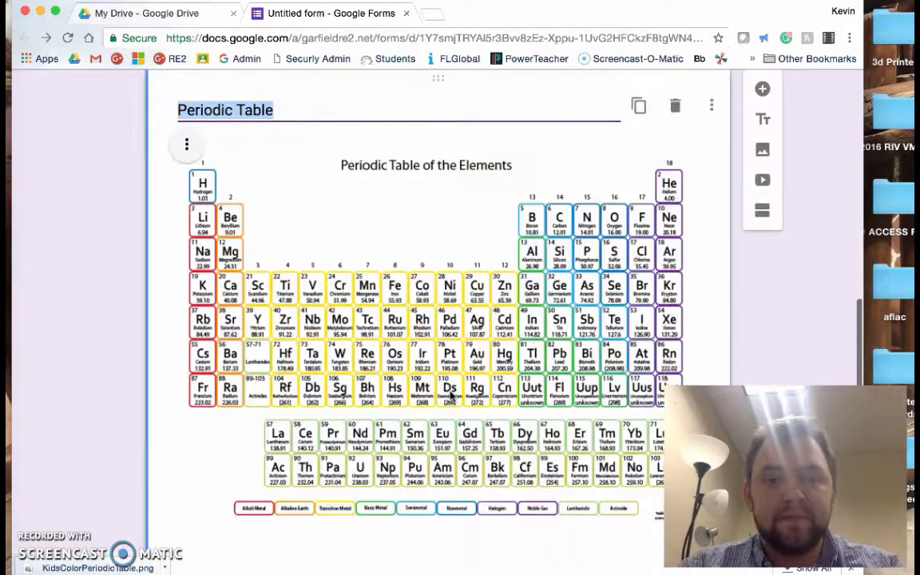
{"action": "scroll", "coordinate": [450, 394], "scroll_direction": "up", "scroll_amount": 3}
{"action": "left_click", "coordinate": [582, 239]}
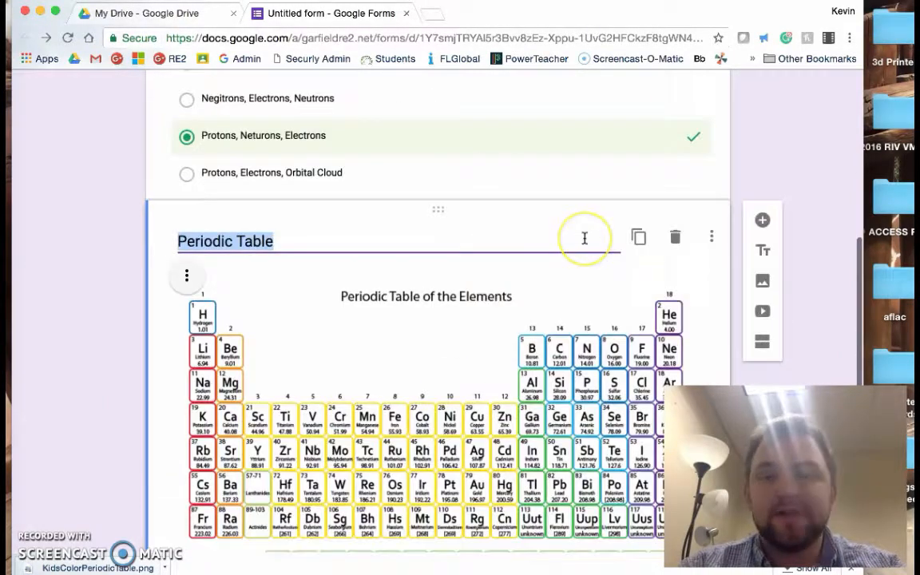
{"action": "left_click", "coordinate": [762, 220]}
{"action": "left_click", "coordinate": [324, 355]}
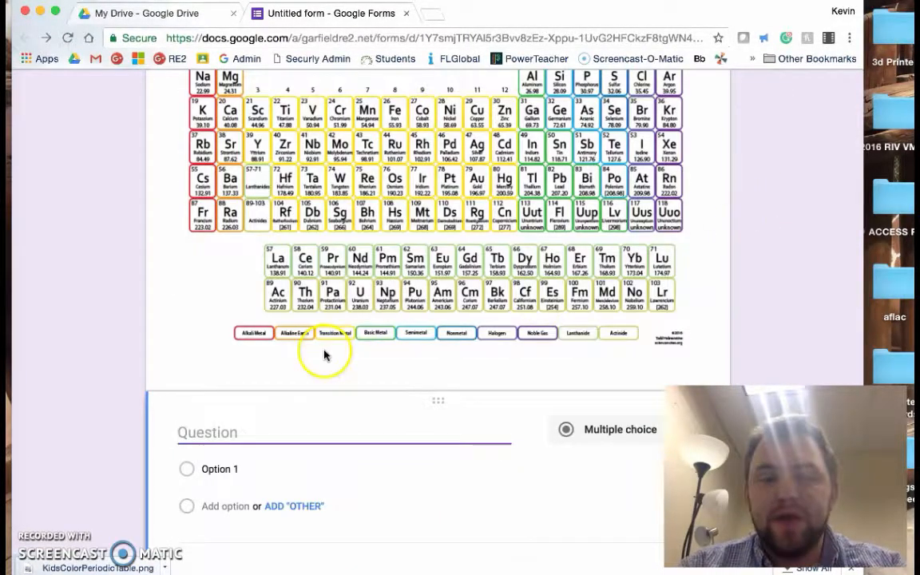
{"action": "scroll", "coordinate": [324, 354], "scroll_direction": "up", "scroll_amount": 10}
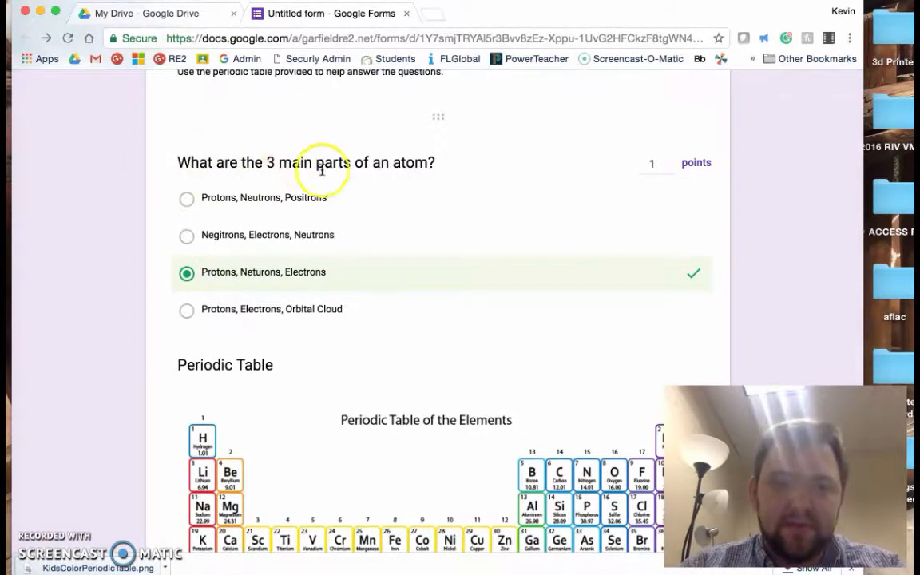
{"action": "scroll", "coordinate": [390, 358], "scroll_direction": "down", "scroll_amount": 3}
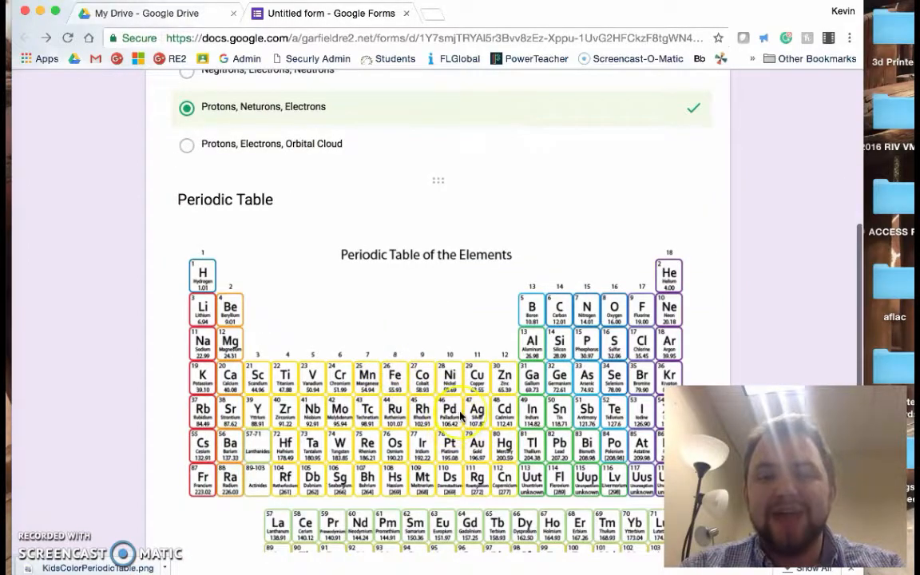
{"action": "scroll", "coordinate": [460, 417], "scroll_direction": "down", "scroll_amount": 6}
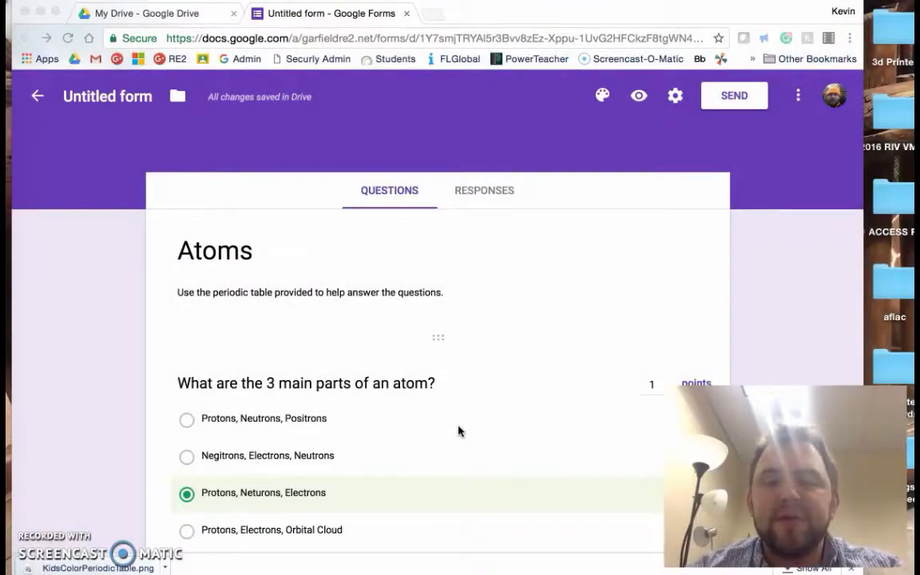
Make the question "How many protons does Vandium have?" worth 1 point.
{"action": "scroll", "coordinate": [458, 431], "scroll_direction": "down", "scroll_amount": 3}
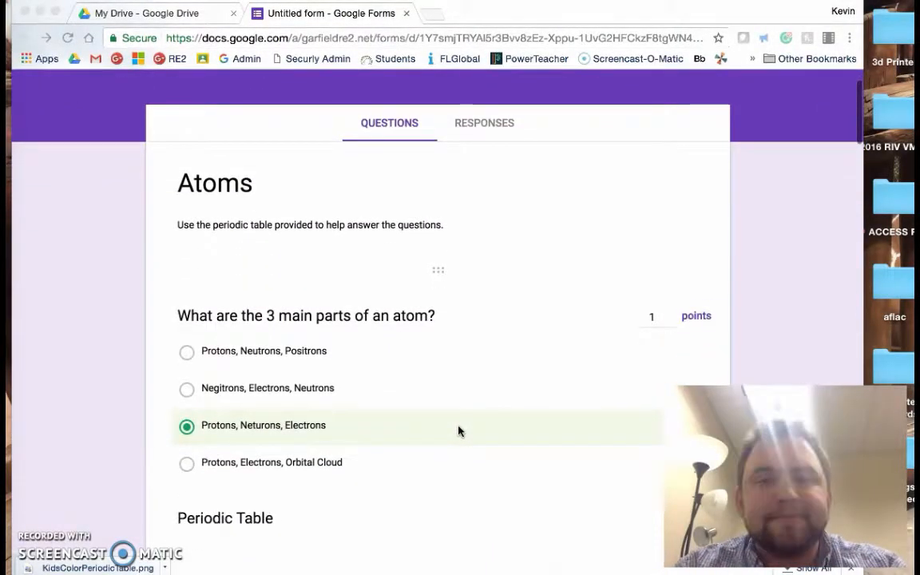
{"action": "scroll", "coordinate": [458, 431], "scroll_direction": "down", "scroll_amount": 1}
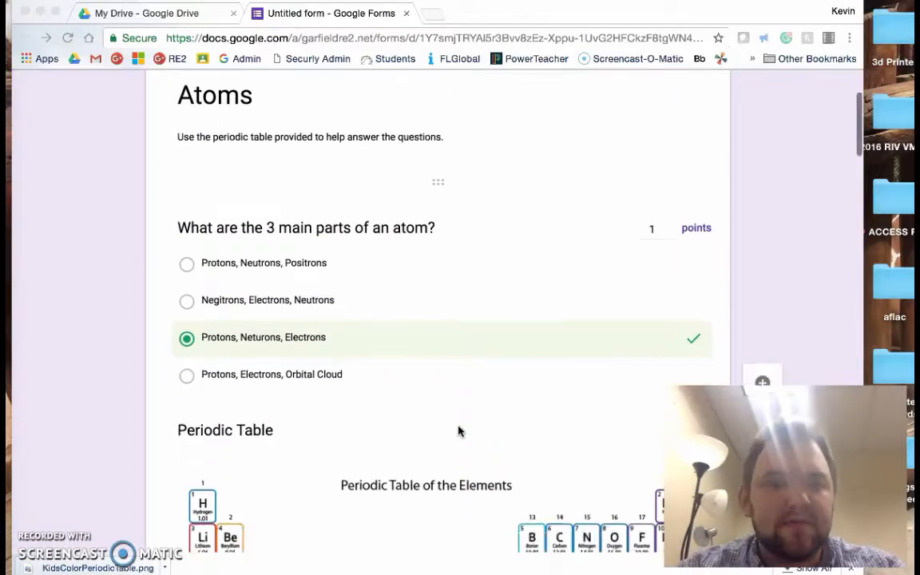
{"action": "scroll", "coordinate": [458, 431], "scroll_direction": "down", "scroll_amount": 8}
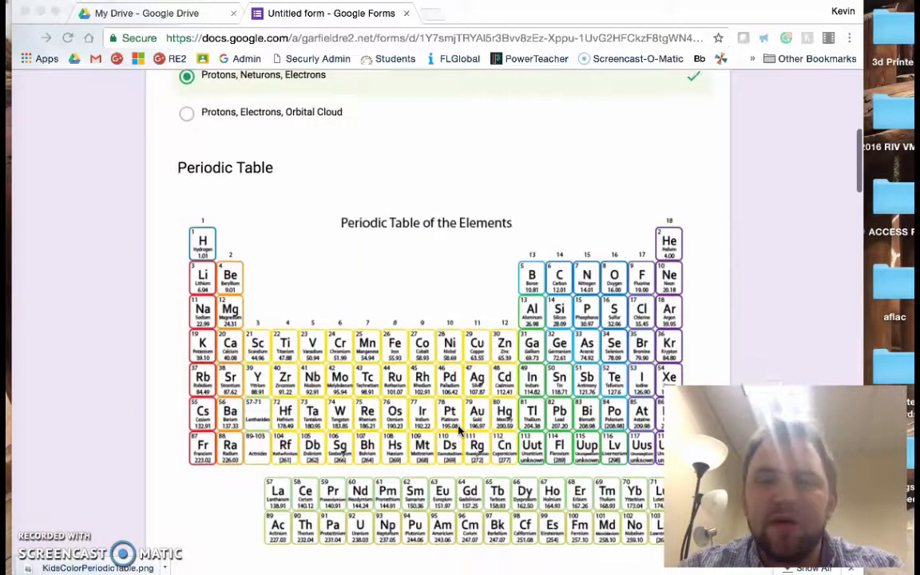
{"action": "scroll", "coordinate": [458, 431], "scroll_direction": "down", "scroll_amount": 7}
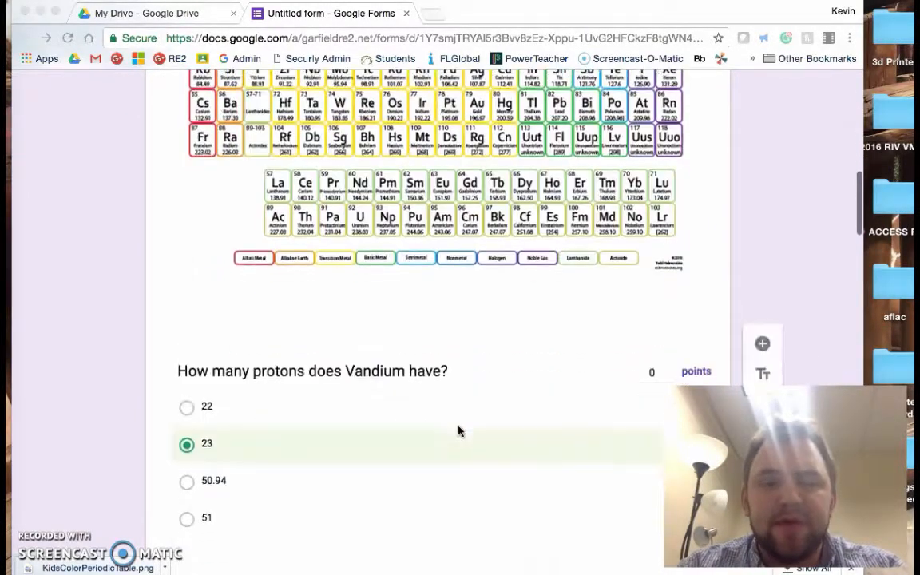
{"action": "scroll", "coordinate": [458, 431], "scroll_direction": "down", "scroll_amount": 2}
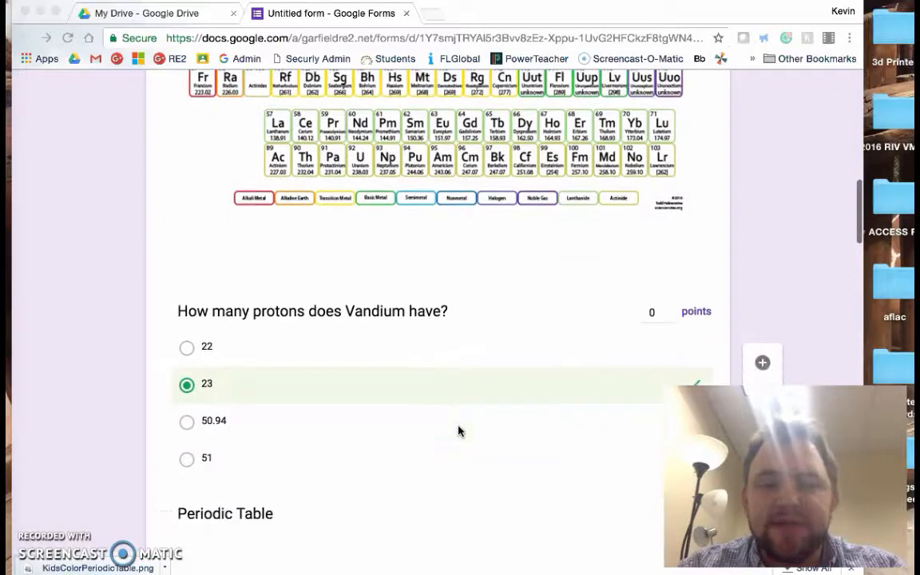
{"action": "left_click", "coordinate": [665, 312]}
{"action": "left_click", "coordinate": [653, 315]}
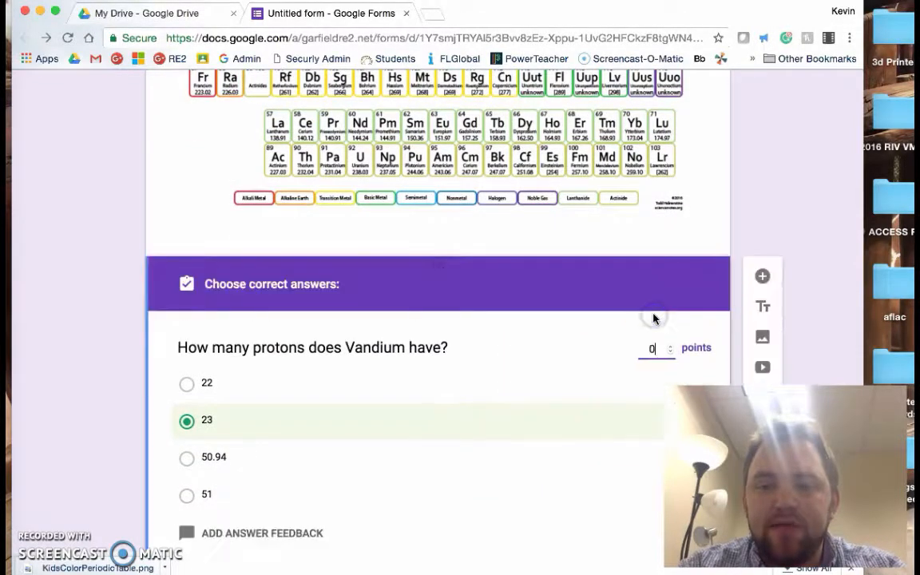
{"action": "scroll", "coordinate": [655, 319], "scroll_direction": "down", "scroll_amount": 5}
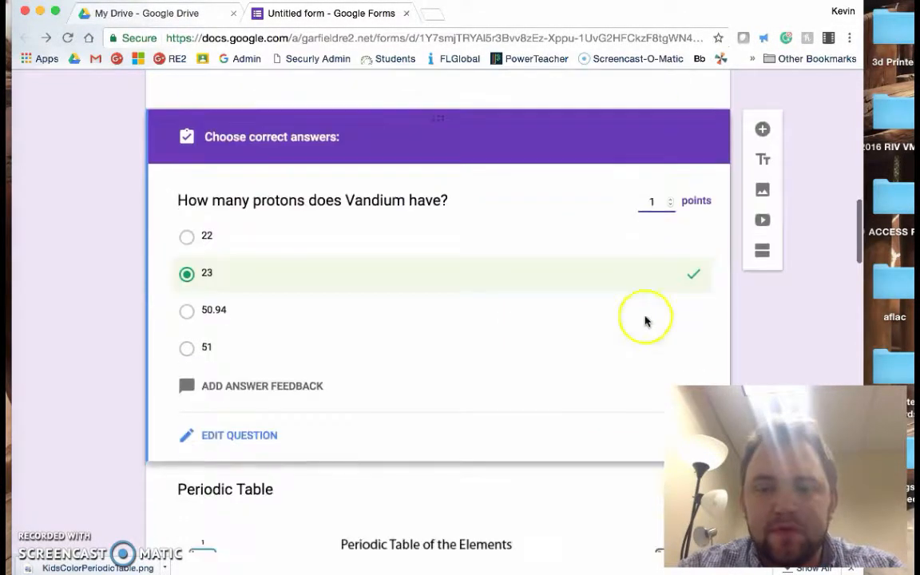
{"action": "left_click", "coordinate": [470, 497]}
Select 50.94 as the correct answer in the answer key of "What is Vandium's atomic mass?".
{"action": "scroll", "coordinate": [469, 497], "scroll_direction": "down", "scroll_amount": 10}
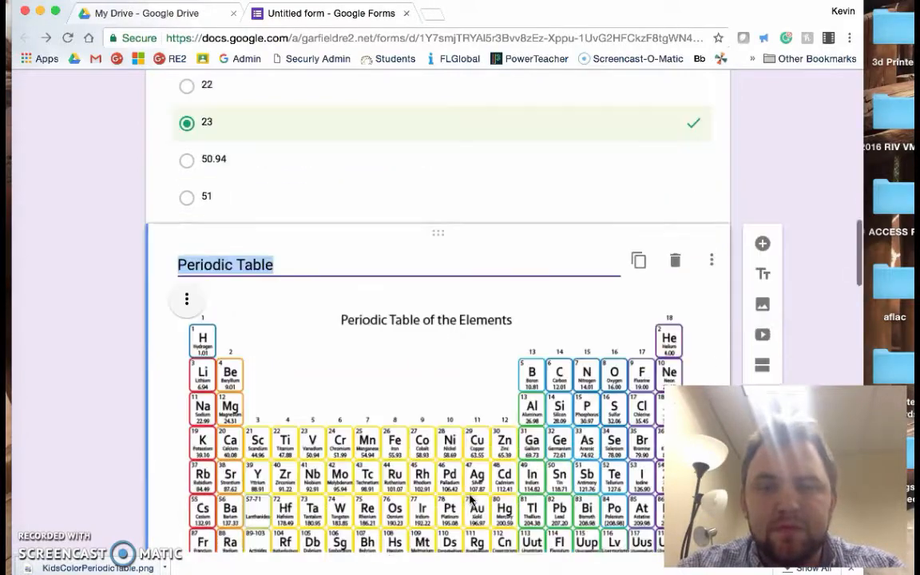
{"action": "scroll", "coordinate": [469, 500], "scroll_direction": "down", "scroll_amount": 8}
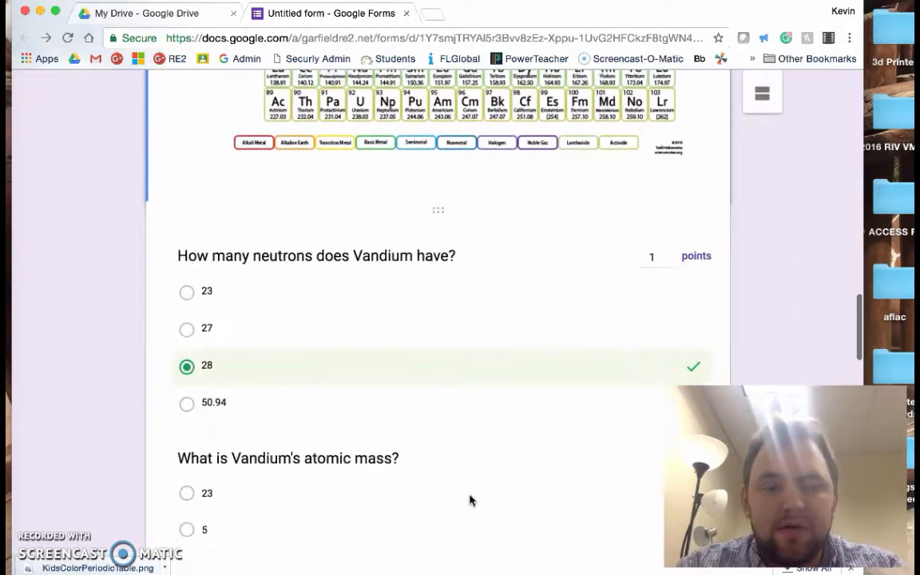
{"action": "scroll", "coordinate": [384, 409], "scroll_direction": "down", "scroll_amount": 9}
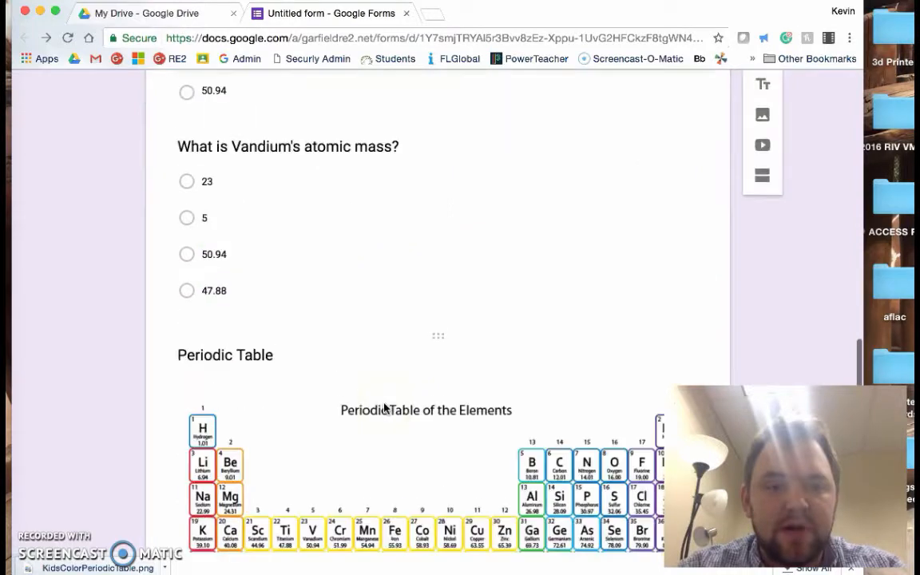
{"action": "left_click", "coordinate": [397, 241]}
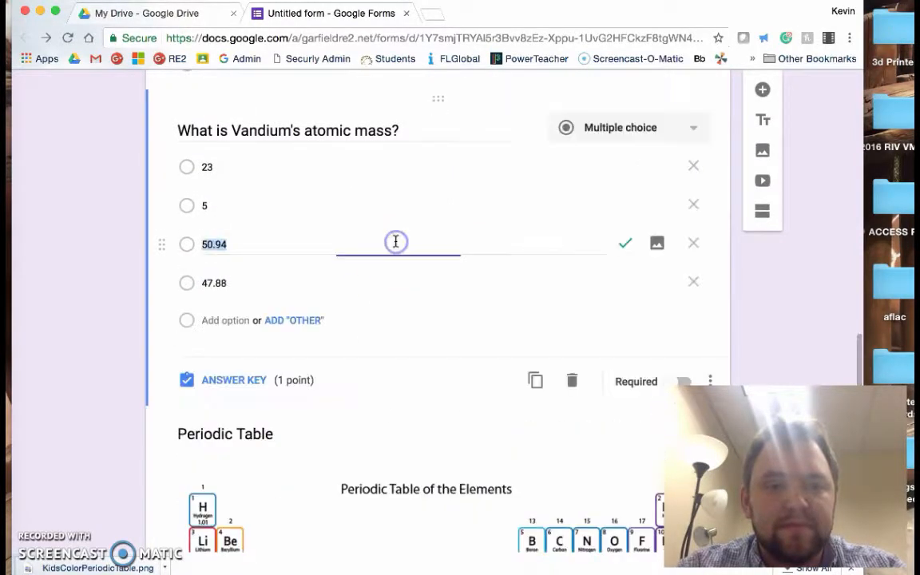
{"action": "left_click", "coordinate": [237, 377]}
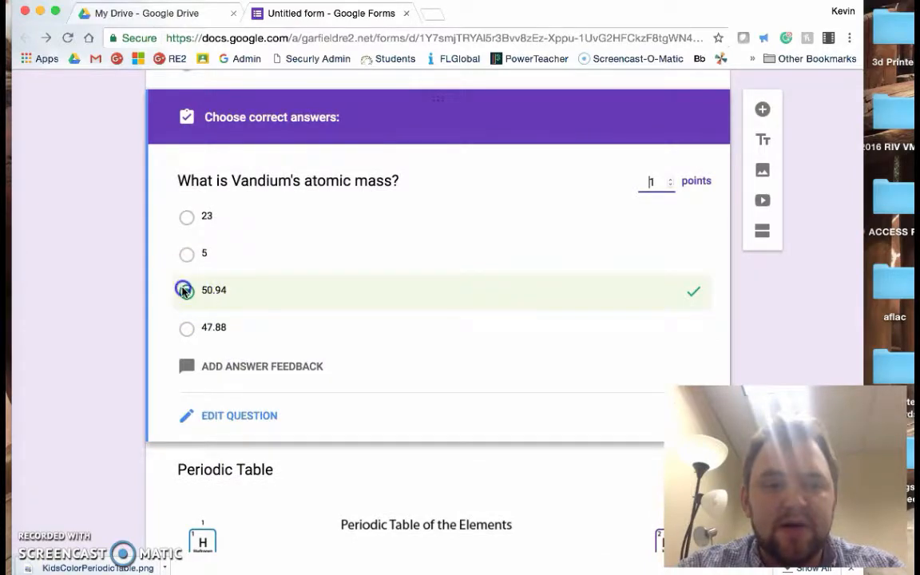
{"action": "left_click", "coordinate": [188, 291]}
{"action": "left_click", "coordinate": [188, 290]}
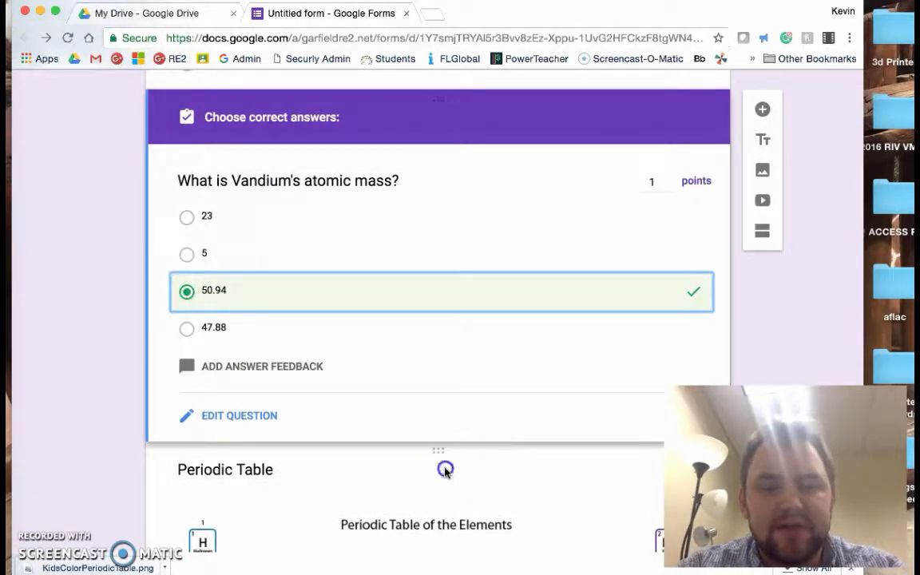
{"action": "left_click", "coordinate": [446, 469]}
Create a new spreadsheet named "Atom Quiz" as the destination for the form's responses.
{"action": "scroll", "coordinate": [446, 472], "scroll_direction": "down", "scroll_amount": 5}
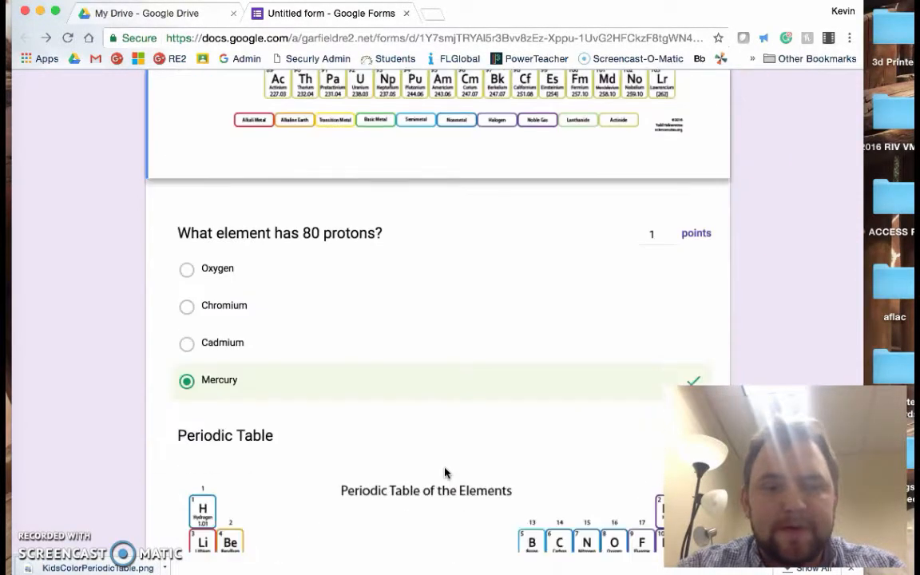
{"action": "scroll", "coordinate": [500, 381], "scroll_direction": "down", "scroll_amount": 4}
{"action": "scroll", "coordinate": [500, 381], "scroll_direction": "down", "scroll_amount": 2}
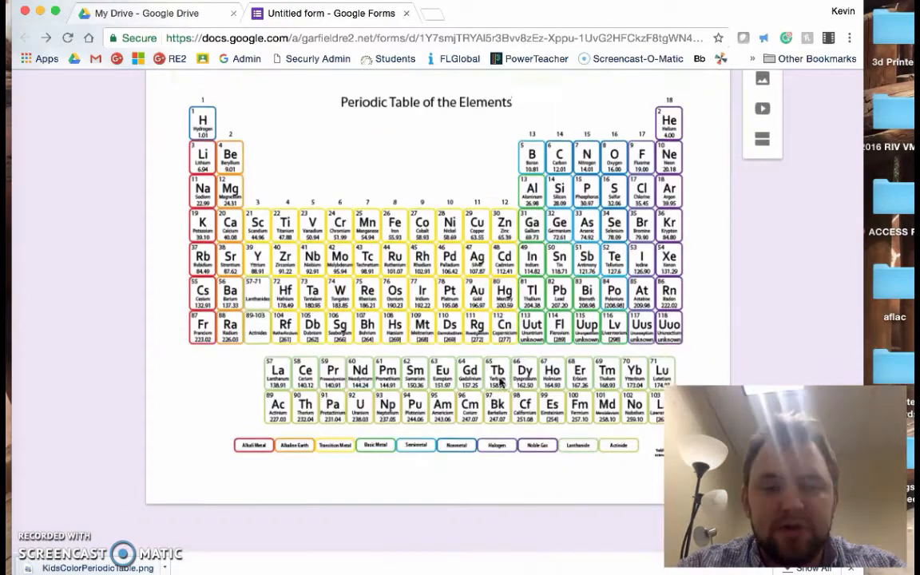
{"action": "left_click", "coordinate": [701, 280]}
{"action": "scroll", "coordinate": [703, 305], "scroll_direction": "up", "scroll_amount": 15}
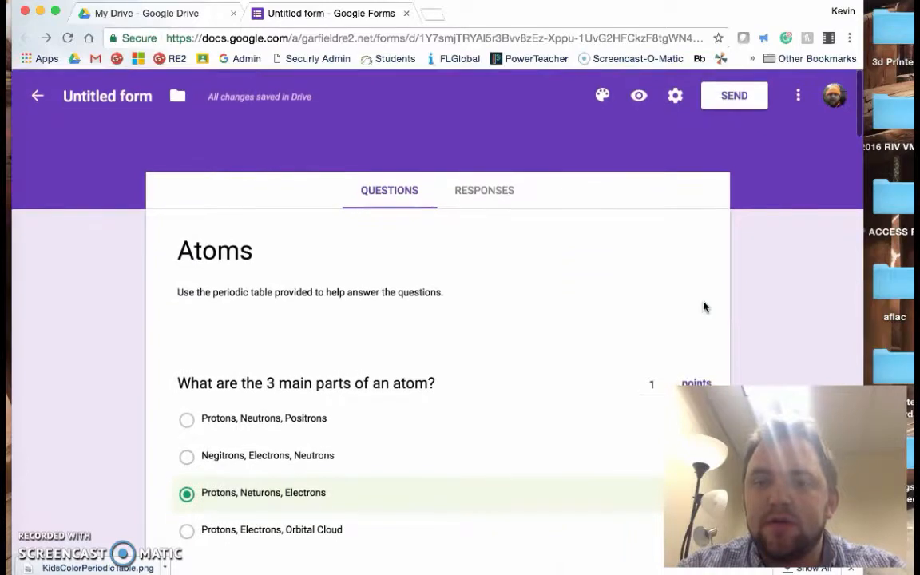
{"action": "left_click", "coordinate": [479, 183]}
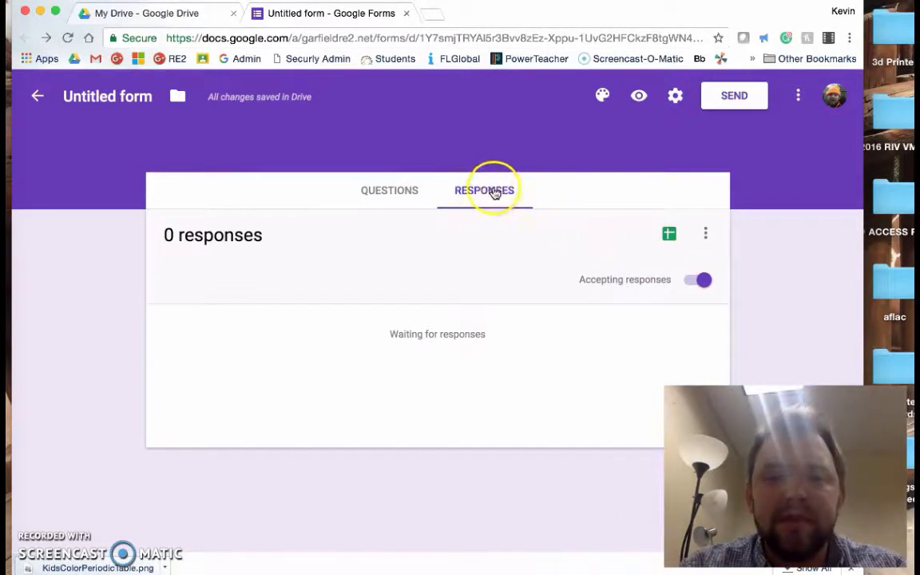
{"action": "left_click", "coordinate": [706, 236]}
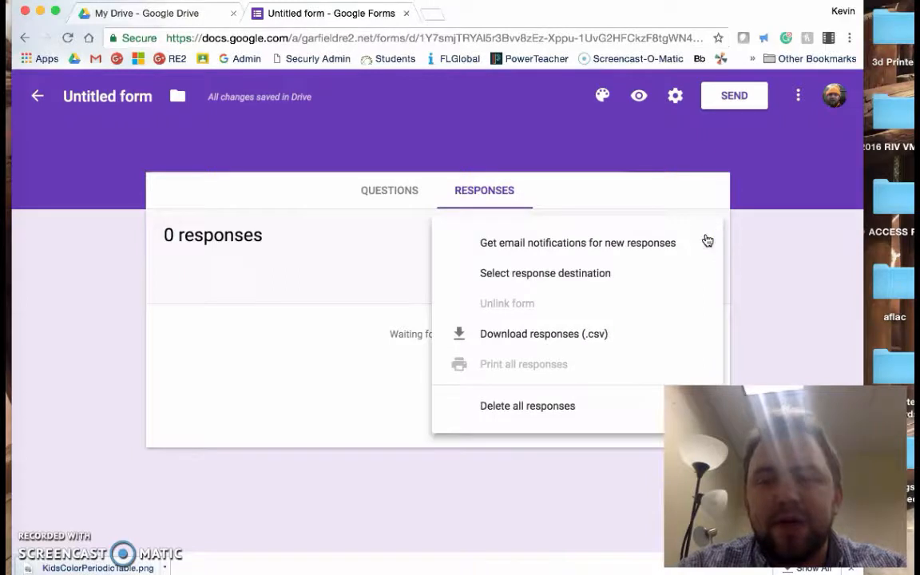
{"action": "left_click", "coordinate": [594, 278]}
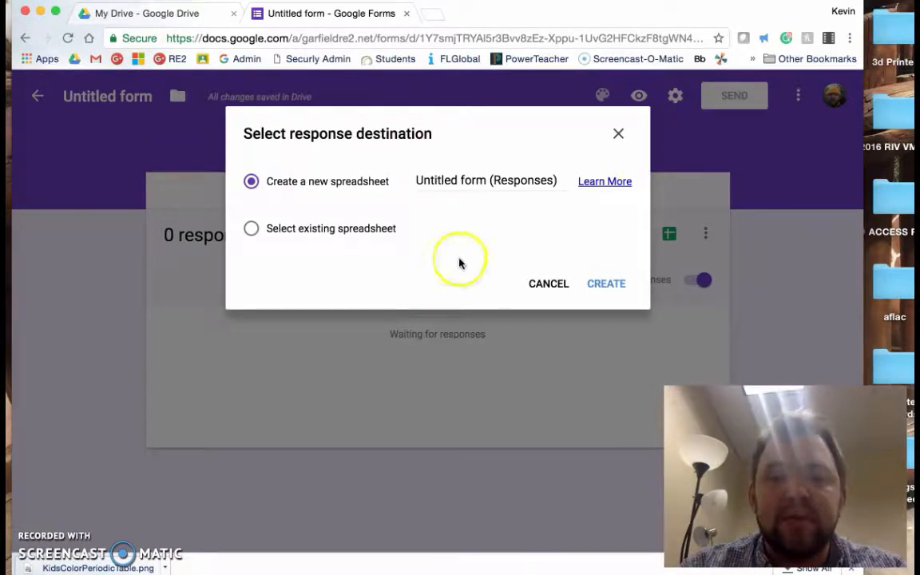
{"action": "left_click", "coordinate": [429, 179]}
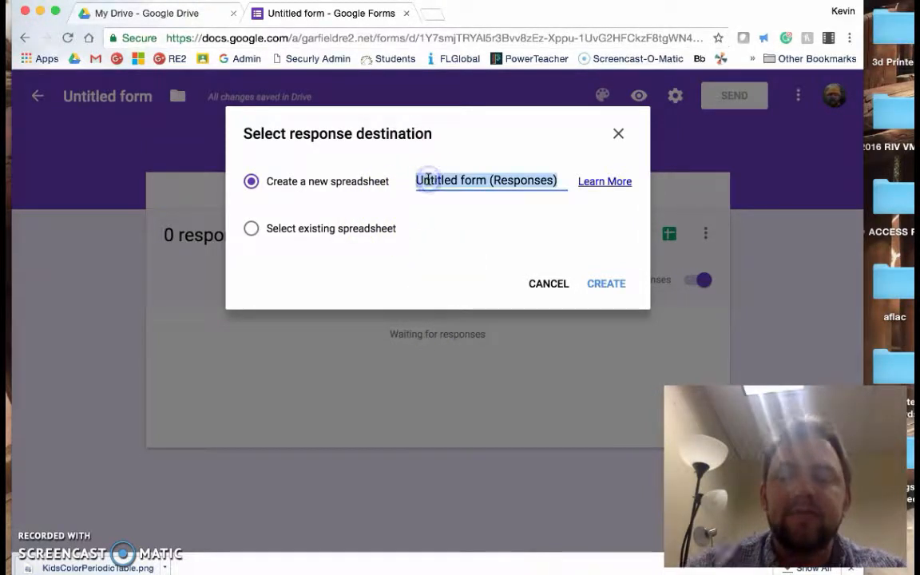
{"action": "type", "text": "Atom"}
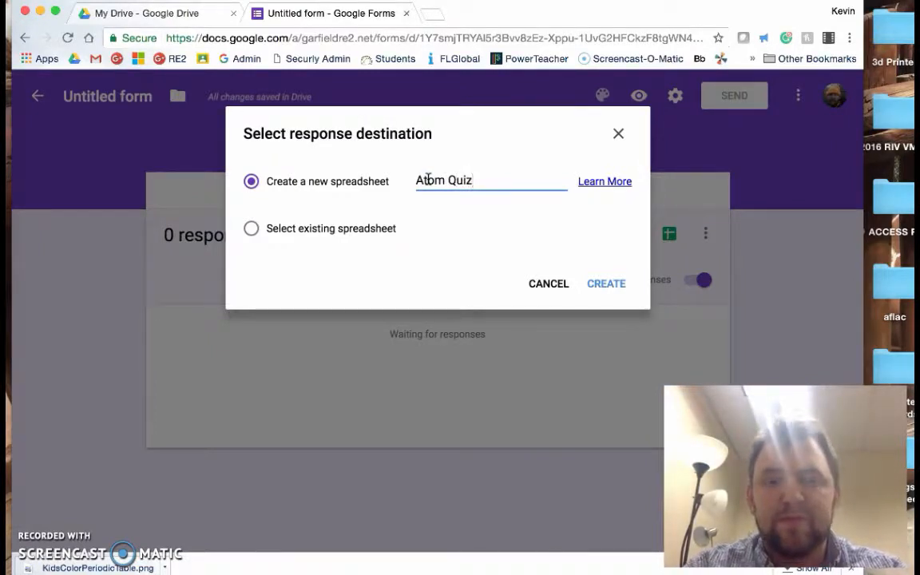
{"action": "type", "text": " Quiz"}
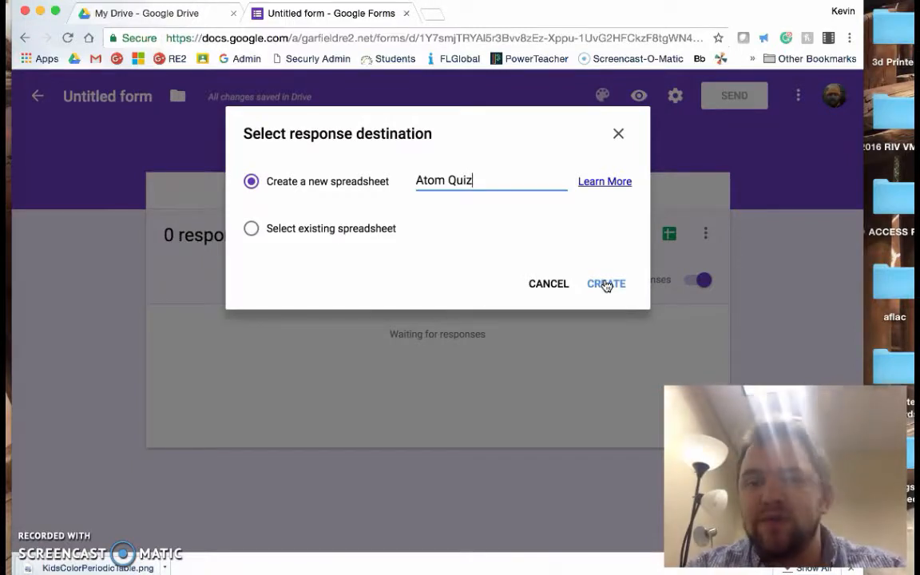
{"action": "left_click", "coordinate": [606, 285]}
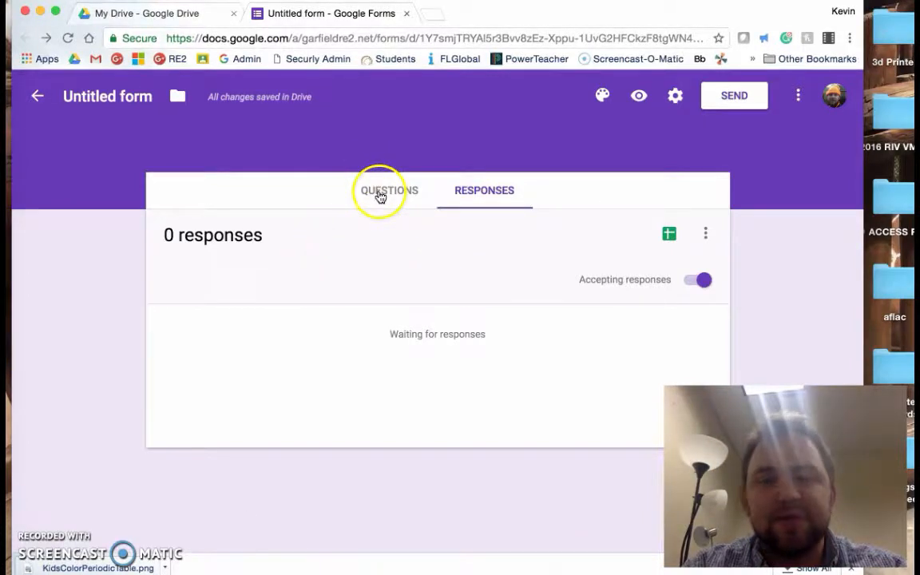
Return to the form's questions and change the theme color to red.
{"action": "left_click", "coordinate": [379, 195]}
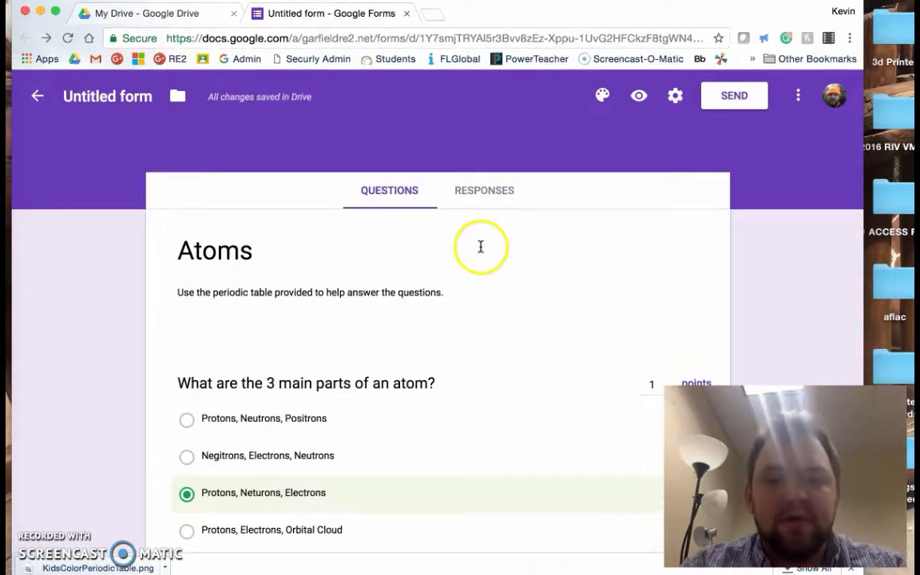
{"action": "scroll", "coordinate": [563, 284], "scroll_direction": "down", "scroll_amount": 2}
{"action": "scroll", "coordinate": [564, 284], "scroll_direction": "up", "scroll_amount": 3}
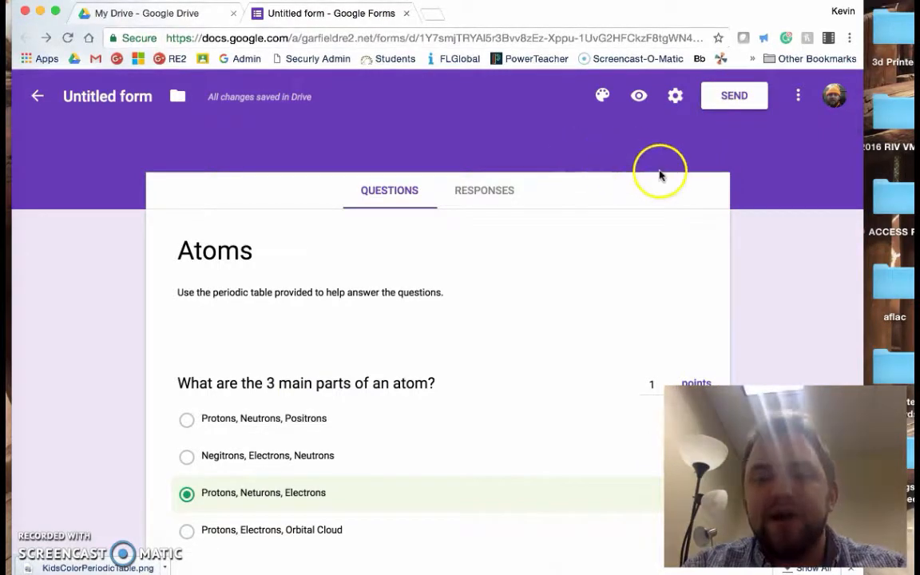
{"action": "left_click", "coordinate": [603, 98]}
{"action": "left_click", "coordinate": [612, 157]}
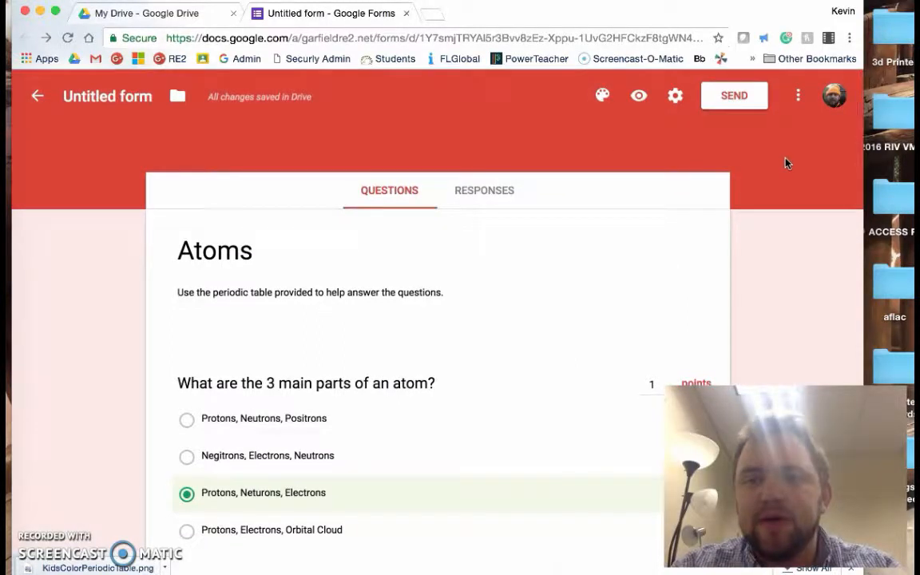
In the sending options, turn on automatic collection of respondents' district usernames and copy the form's link, enabling the shortened URL.
{"action": "left_click", "coordinate": [748, 109]}
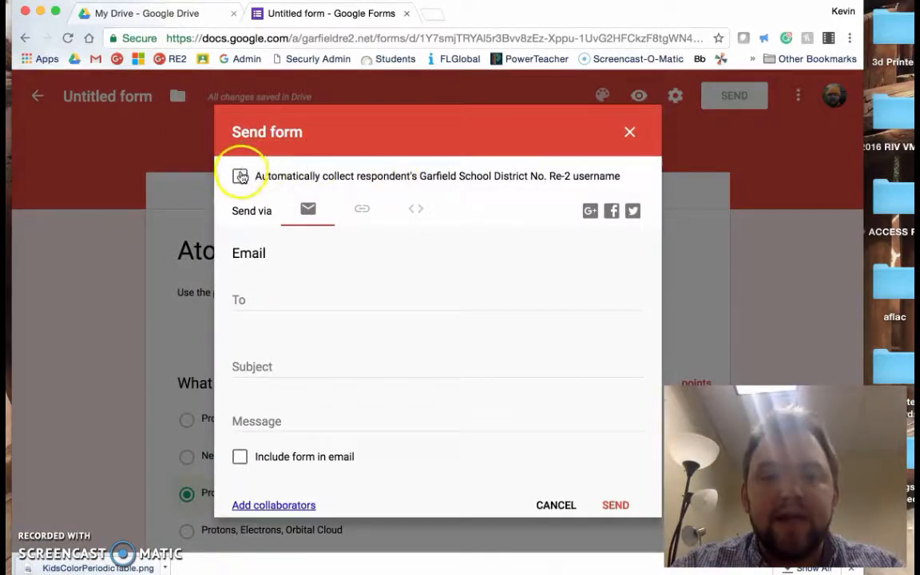
{"action": "left_click", "coordinate": [239, 177]}
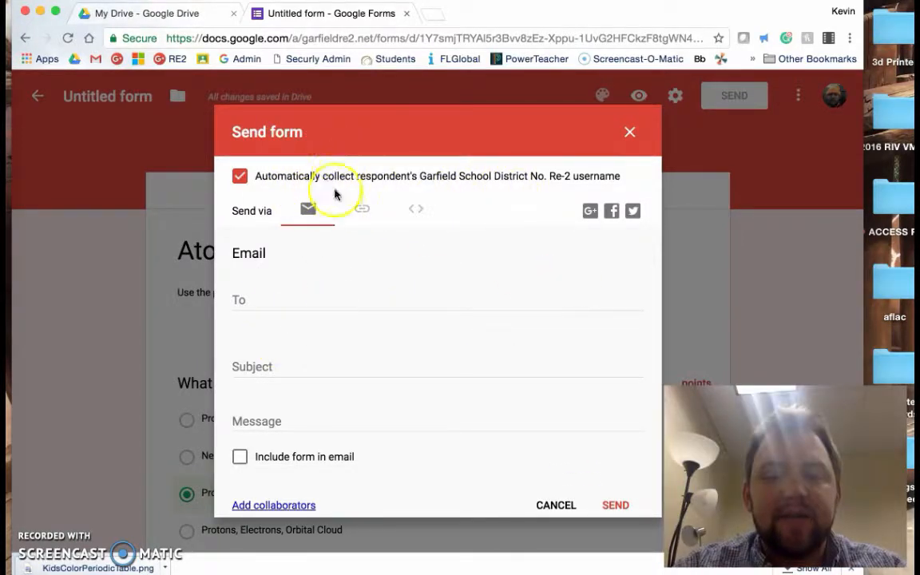
{"action": "left_click", "coordinate": [363, 212]}
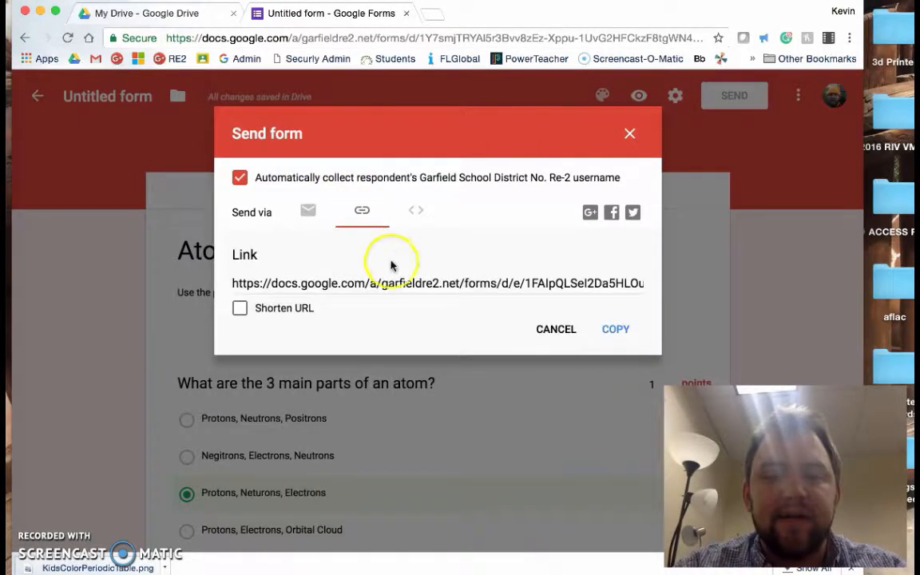
{"action": "left_click", "coordinate": [434, 283]}
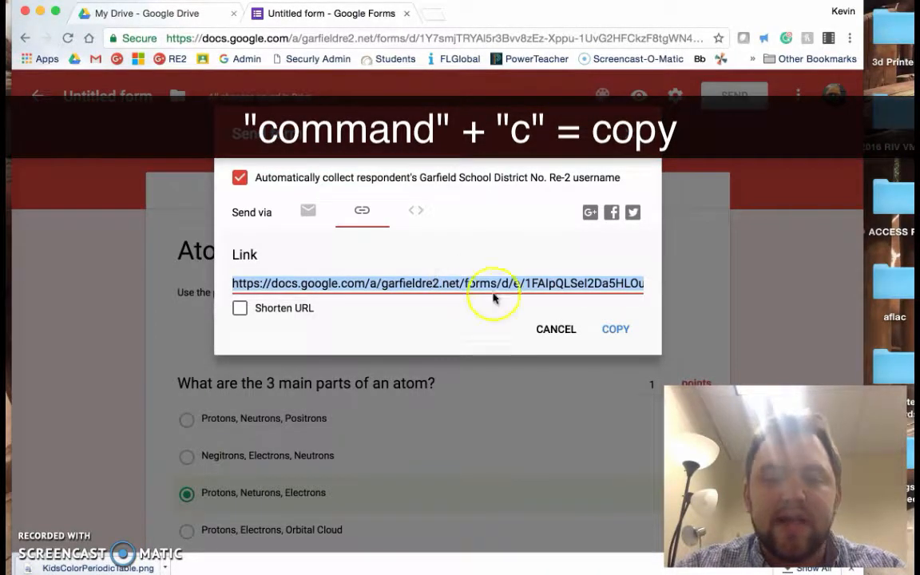
{"action": "left_click", "coordinate": [615, 329]}
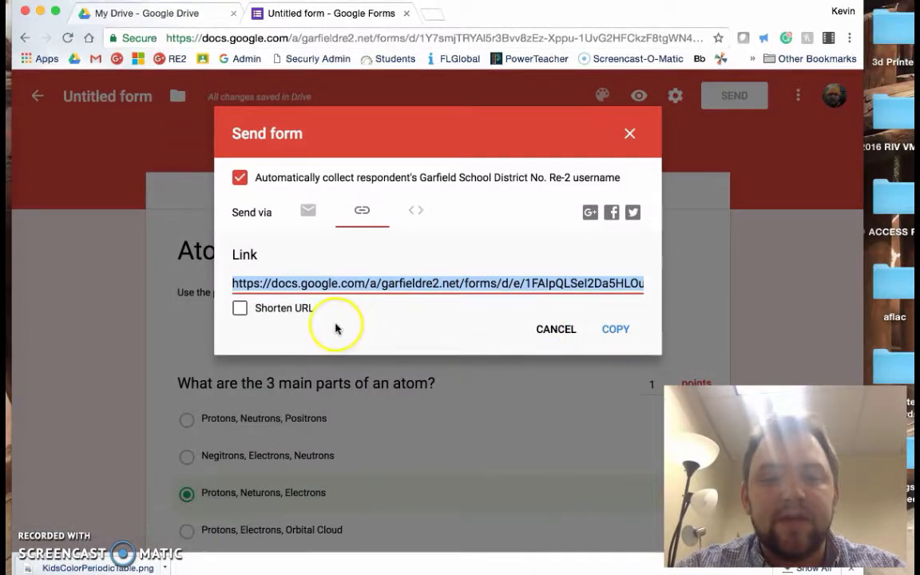
{"action": "left_click", "coordinate": [240, 310]}
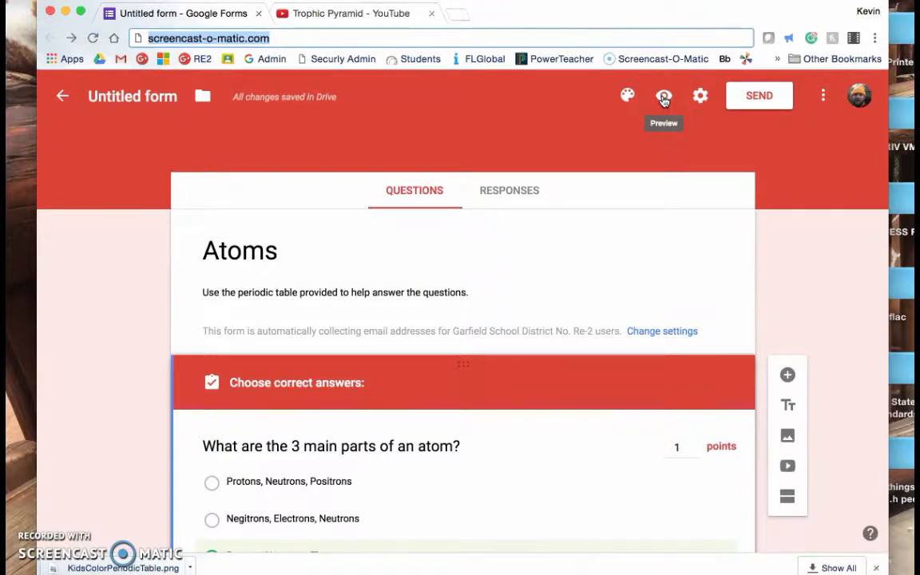
Preview the form, look through its questions, try 50.94 for the Vandium protons question, and leave the preview without submitting.
{"action": "left_click", "coordinate": [664, 97]}
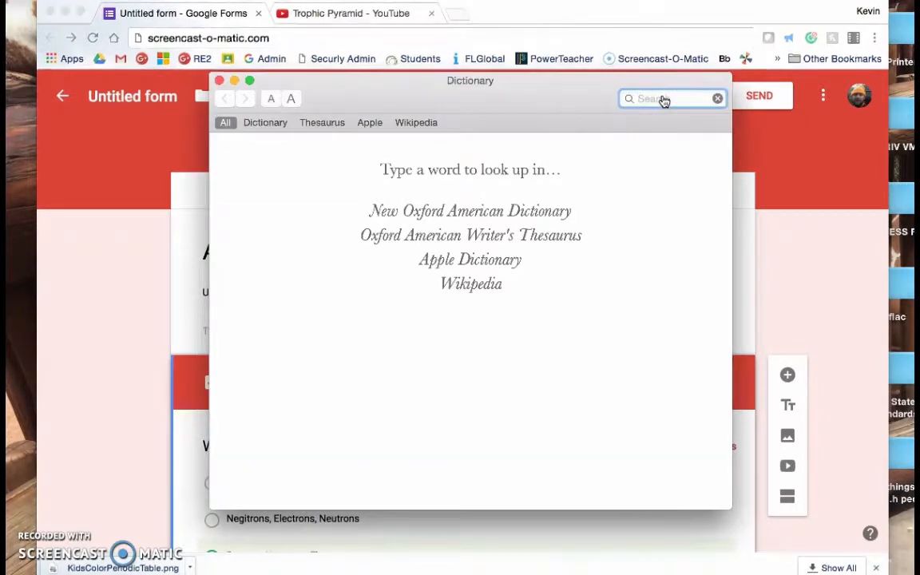
{"action": "left_click", "coordinate": [219, 82]}
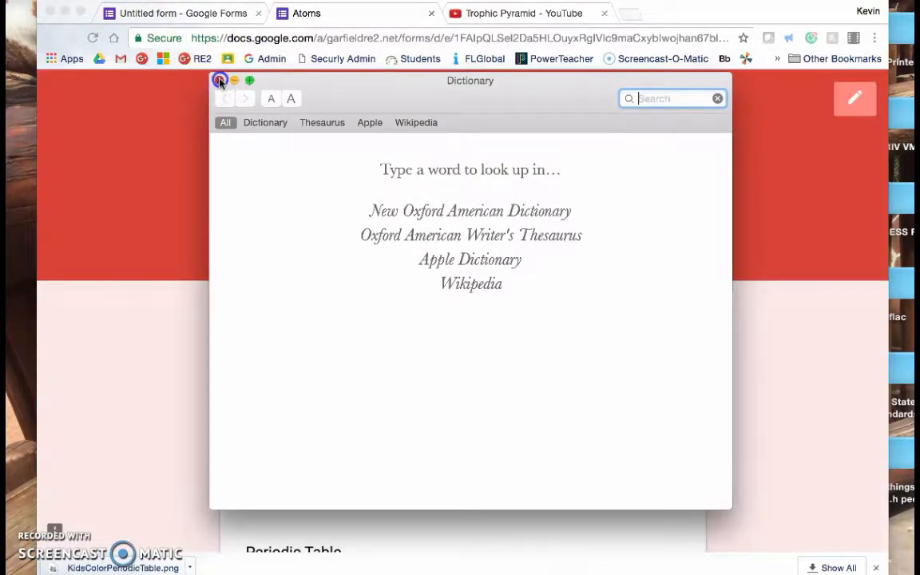
{"action": "scroll", "coordinate": [691, 253], "scroll_direction": "down", "scroll_amount": 2}
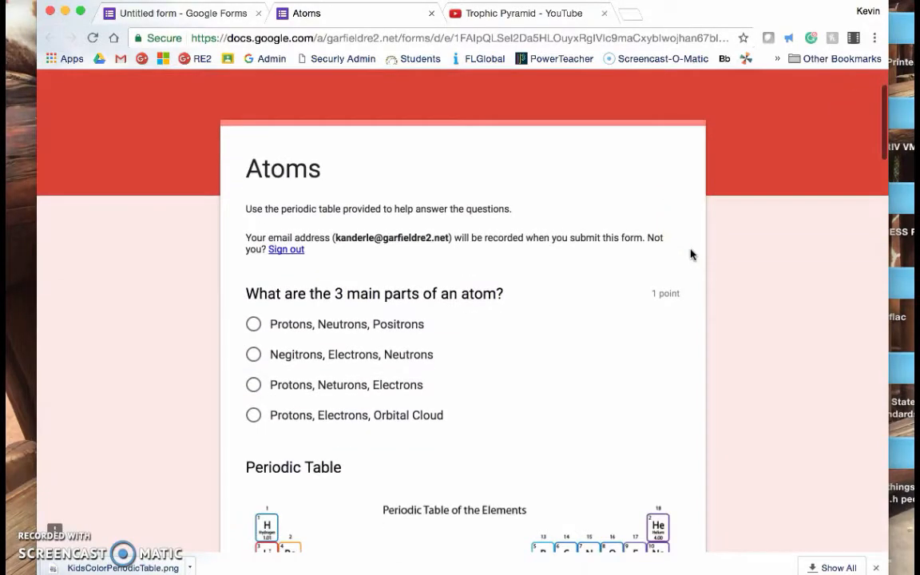
{"action": "scroll", "coordinate": [691, 254], "scroll_direction": "down", "scroll_amount": 15}
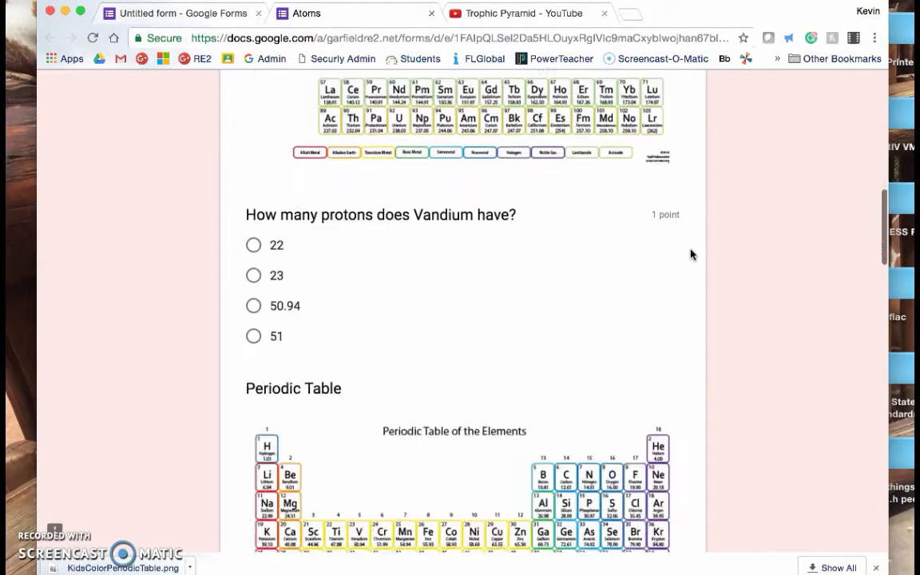
{"action": "scroll", "coordinate": [692, 254], "scroll_direction": "down", "scroll_amount": 2}
{"action": "left_click", "coordinate": [255, 240]}
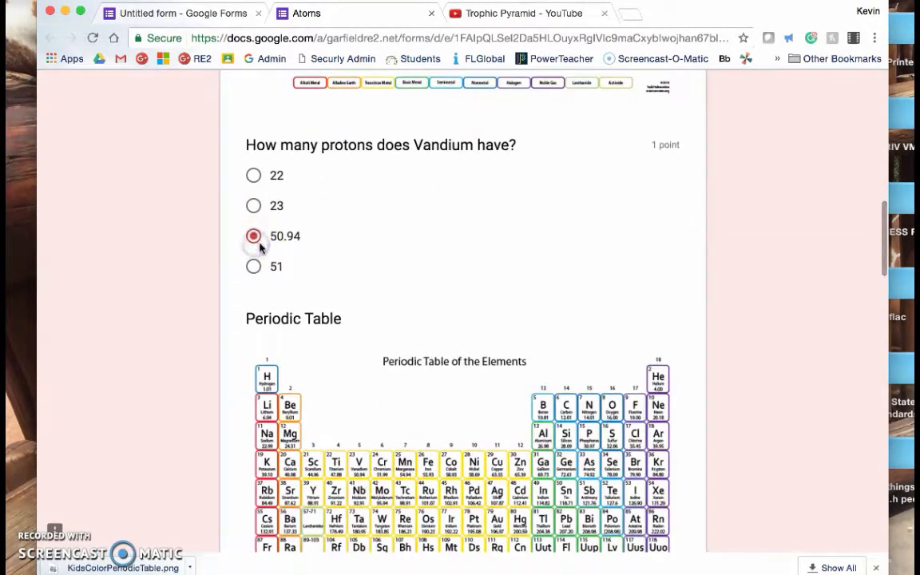
{"action": "scroll", "coordinate": [555, 273], "scroll_direction": "down", "scroll_amount": 16}
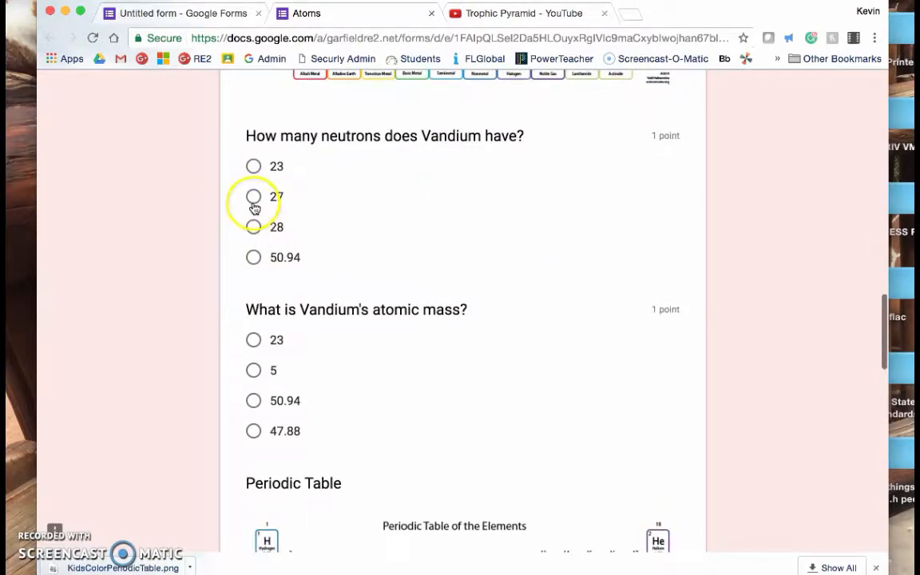
{"action": "scroll", "coordinate": [511, 255], "scroll_direction": "up", "scroll_amount": 20}
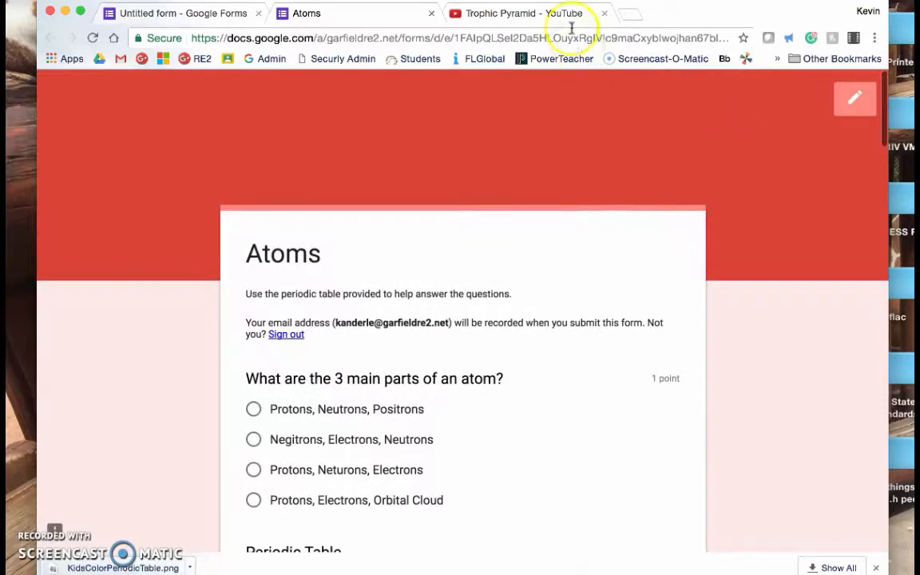
{"action": "left_click", "coordinate": [430, 14]}
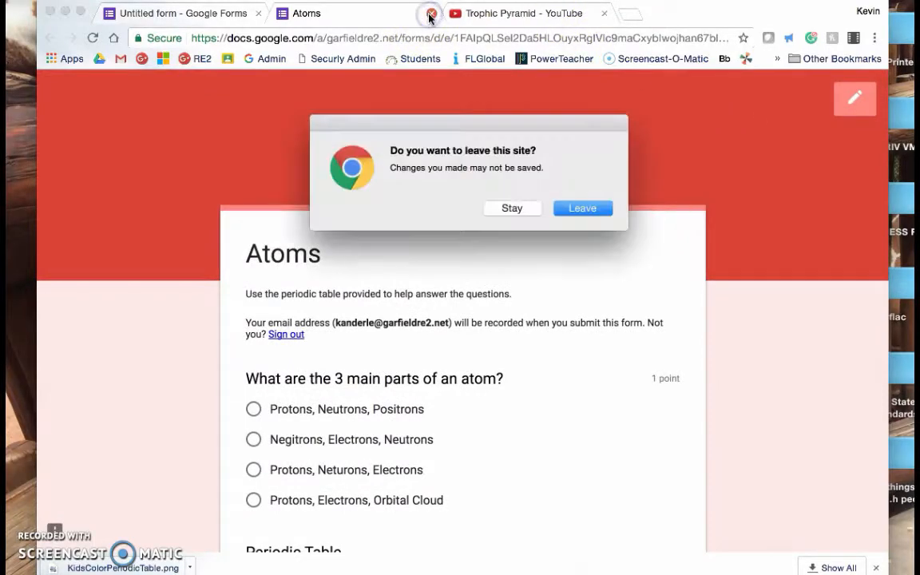
{"action": "left_click", "coordinate": [595, 207]}
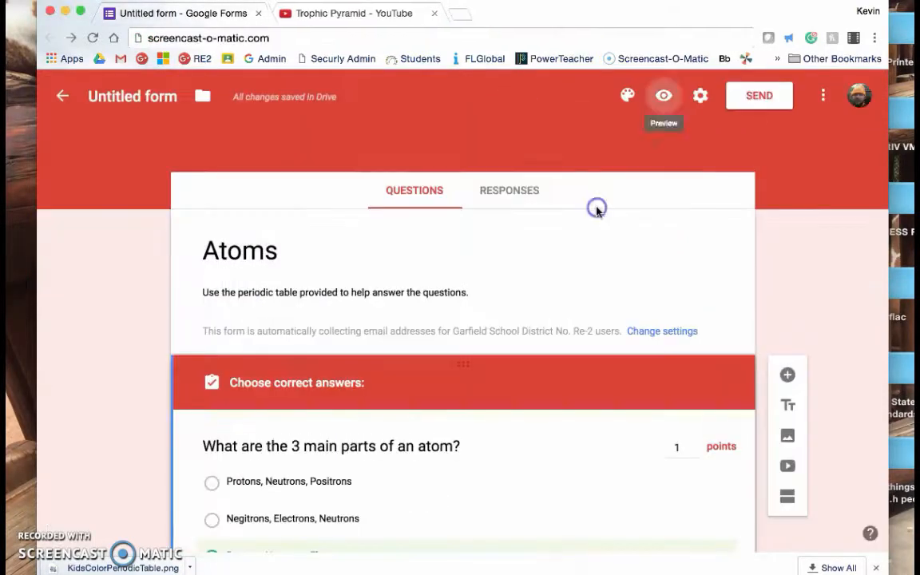
Limit the form to 1 response in its settings, review the presentation and quiz options, and save.
{"action": "left_click", "coordinate": [701, 96]}
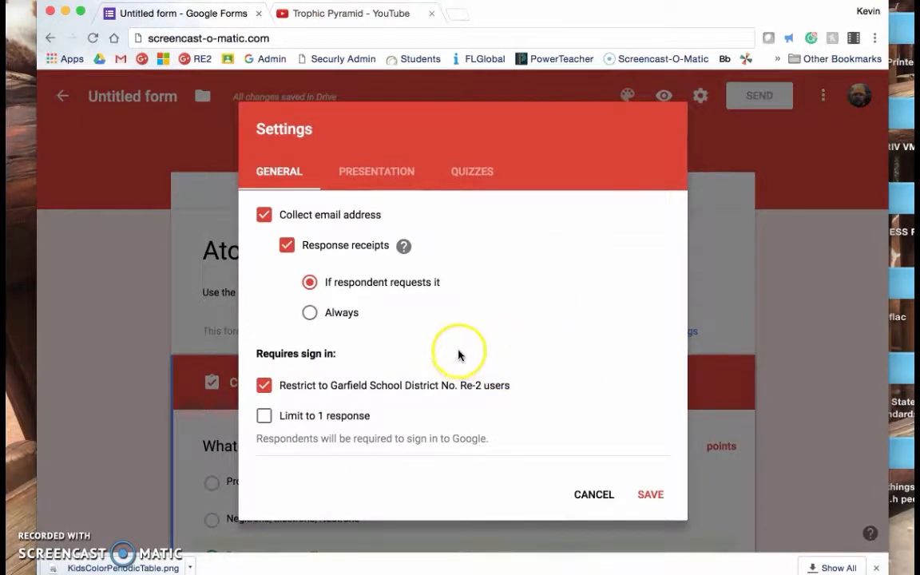
{"action": "left_click", "coordinate": [263, 422]}
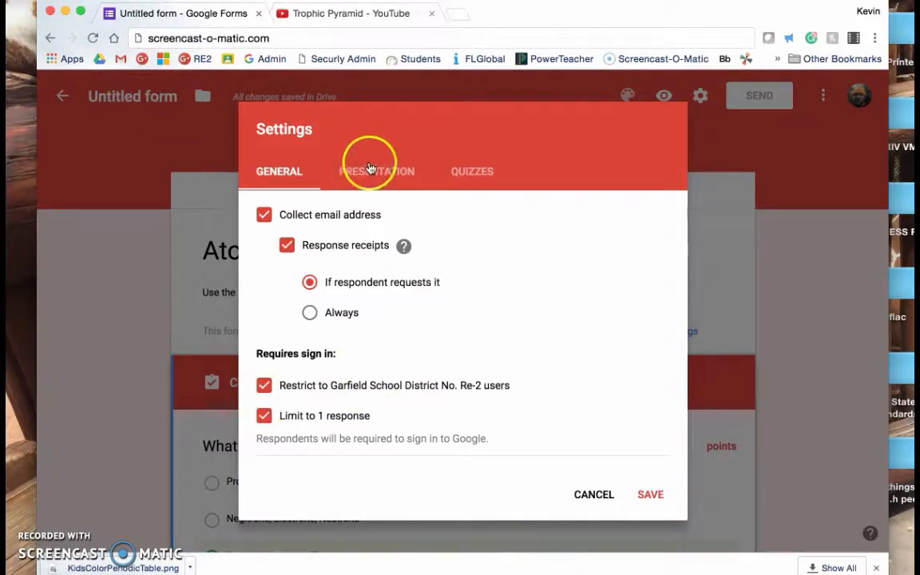
{"action": "left_click", "coordinate": [409, 174]}
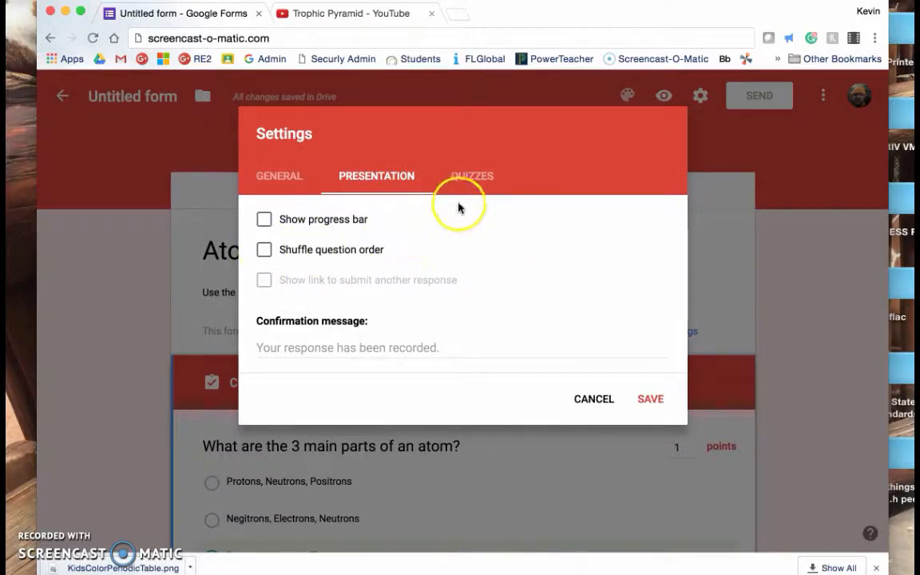
{"action": "left_click", "coordinate": [492, 176]}
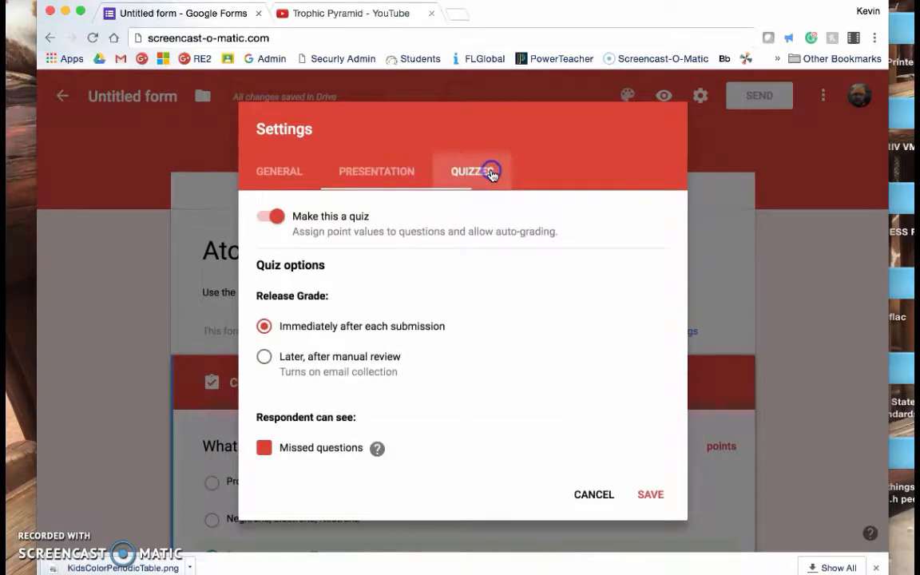
{"action": "scroll", "coordinate": [523, 248], "scroll_direction": "down", "scroll_amount": 3}
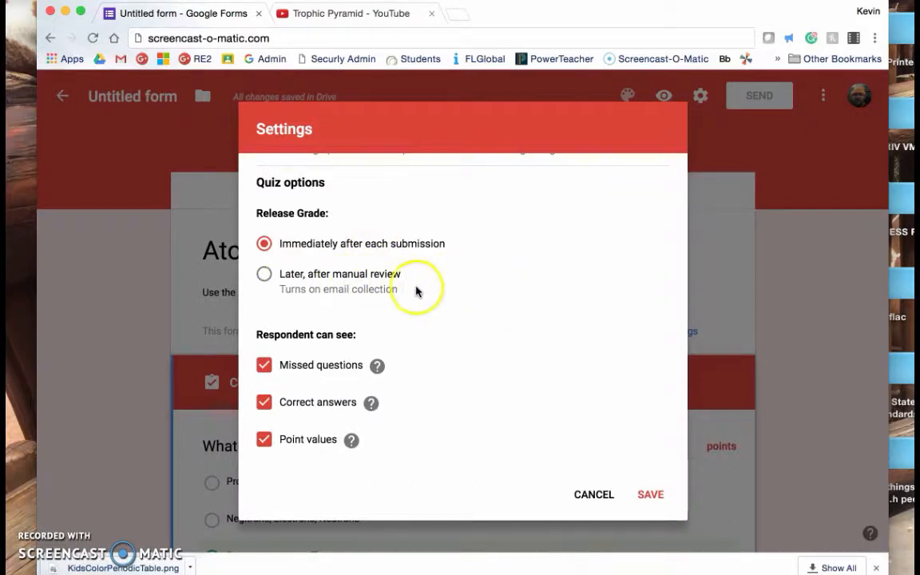
{"action": "scroll", "coordinate": [425, 290], "scroll_direction": "down", "scroll_amount": 1}
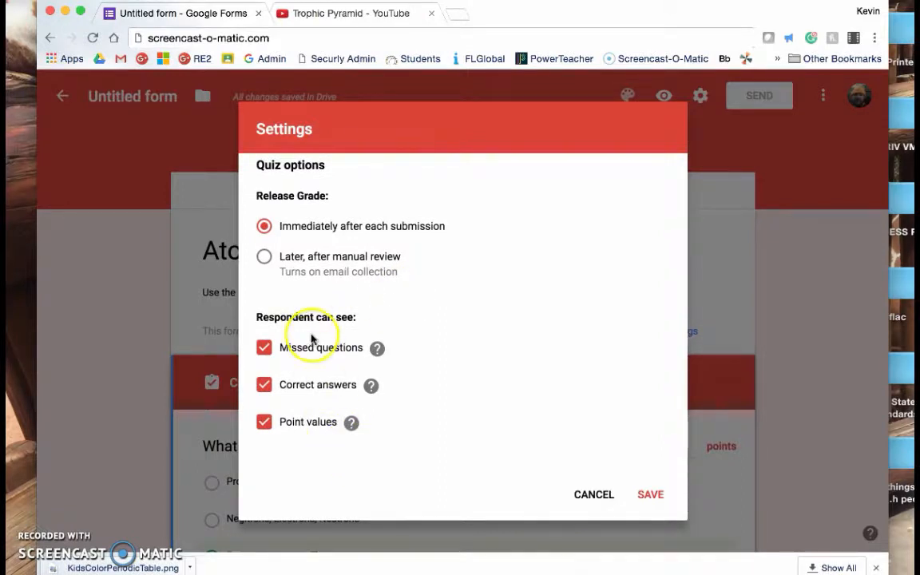
{"action": "scroll", "coordinate": [616, 371], "scroll_direction": "up", "scroll_amount": 3}
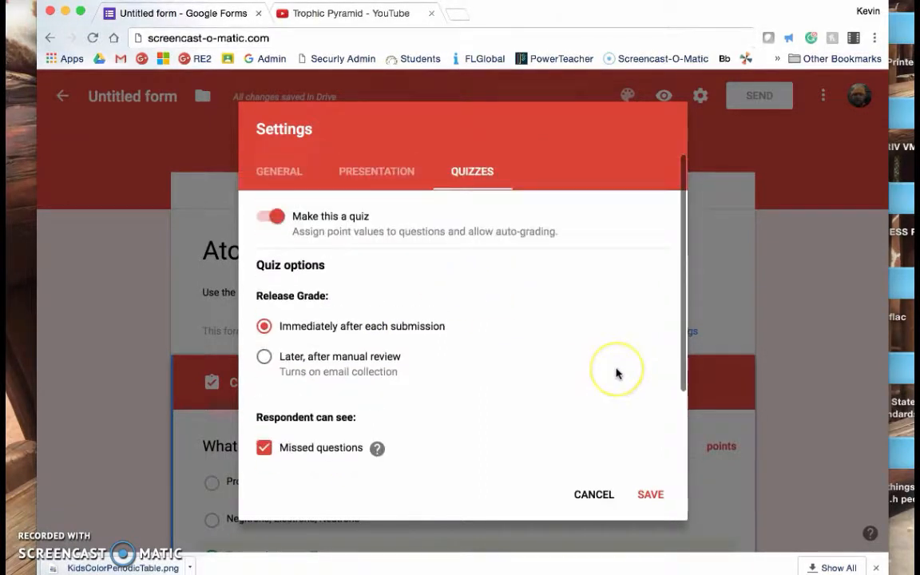
{"action": "left_click", "coordinate": [650, 495]}
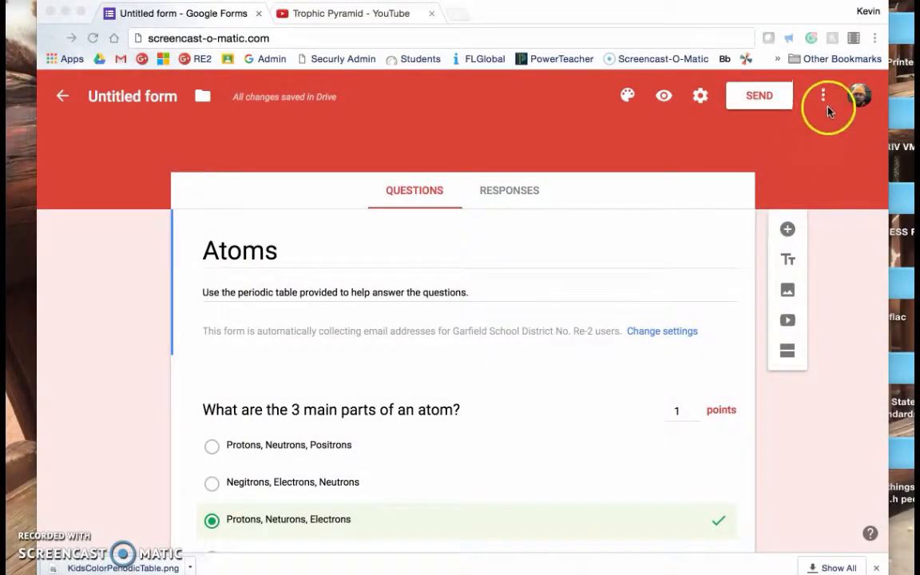
{"action": "left_click", "coordinate": [823, 99]}
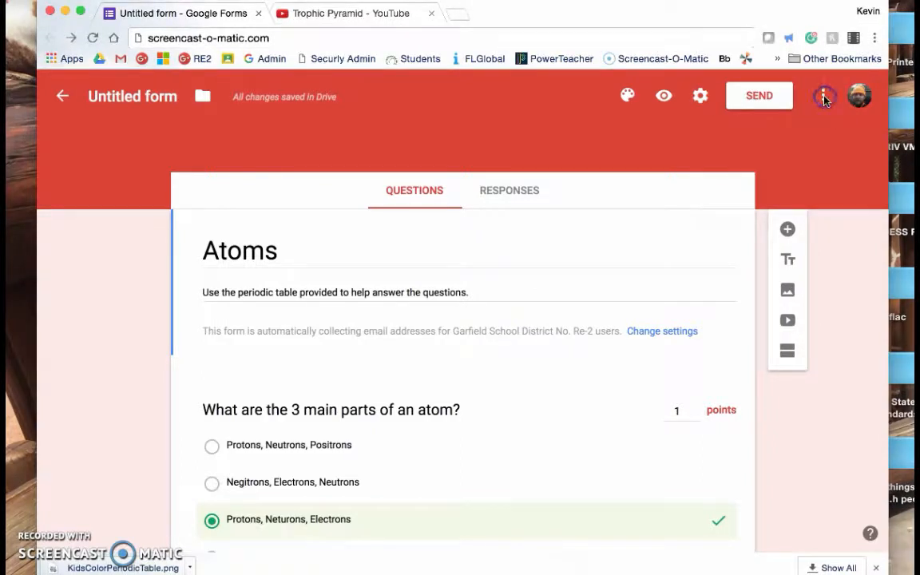
{"action": "left_click", "coordinate": [824, 99]}
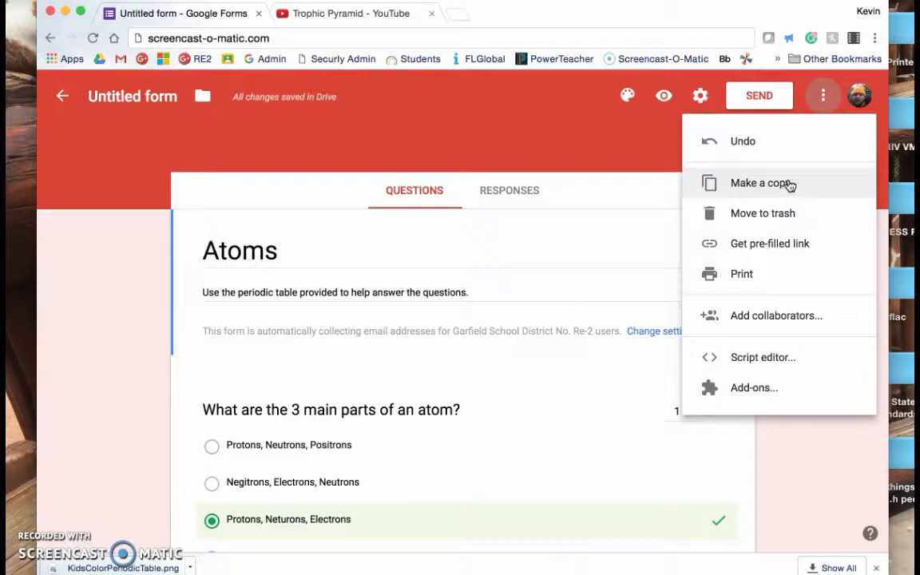
{"action": "left_click", "coordinate": [837, 224]}
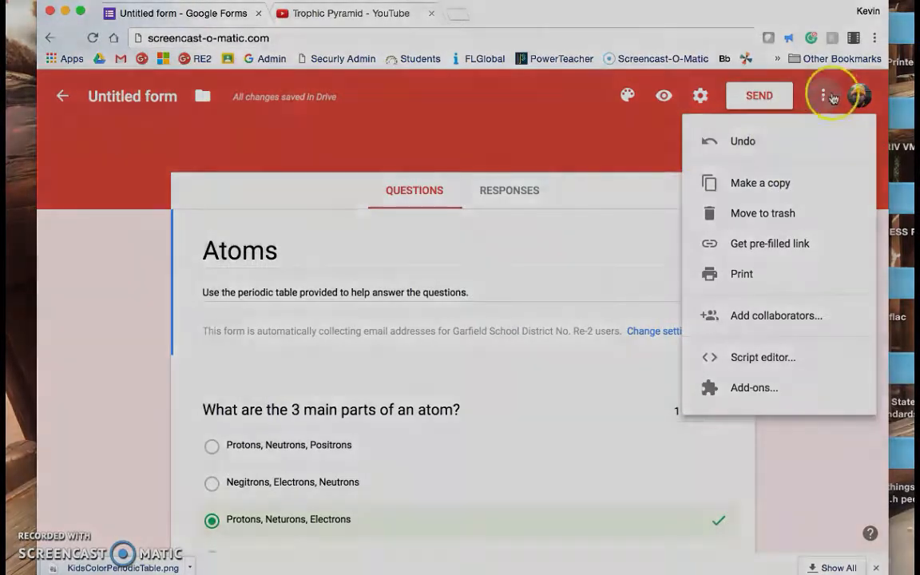
{"action": "left_click", "coordinate": [826, 96]}
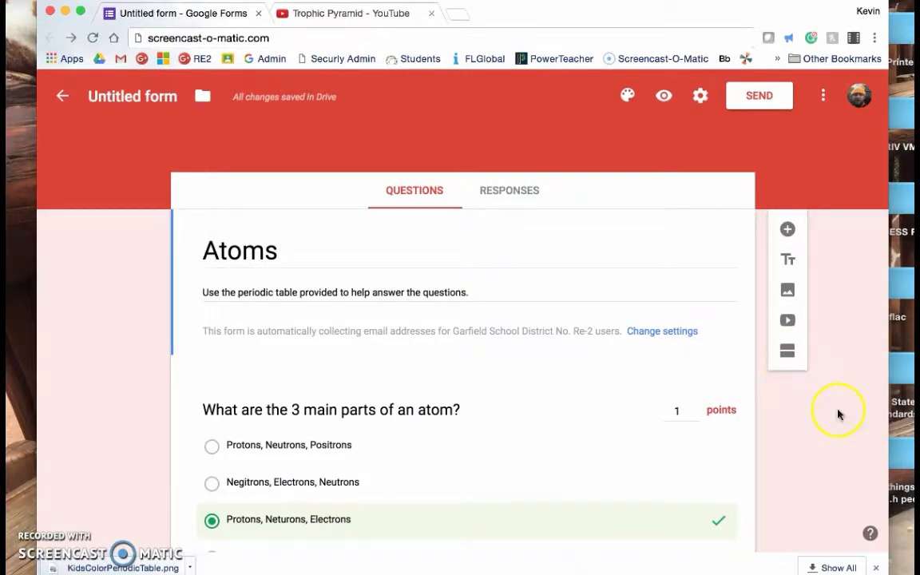
Add a new question titled "Trophic Pyramid" to the form and set its type to Paragraph.
{"action": "scroll", "coordinate": [813, 446], "scroll_direction": "down", "scroll_amount": 10}
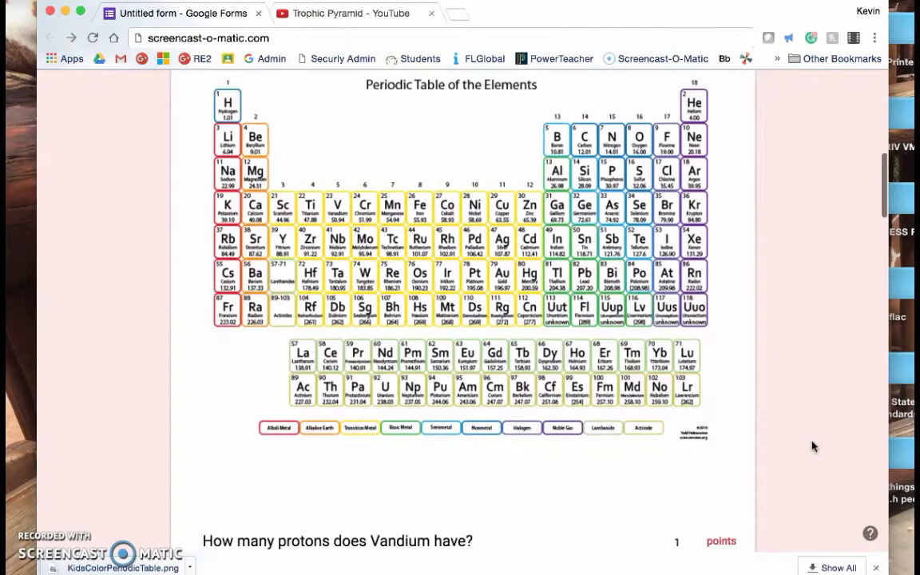
{"action": "scroll", "coordinate": [812, 446], "scroll_direction": "down", "scroll_amount": 13}
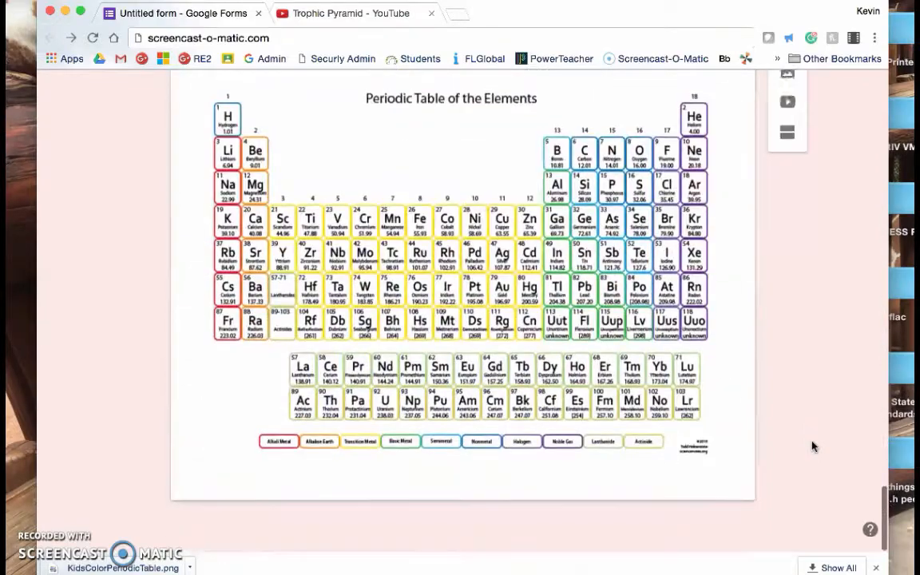
{"action": "scroll", "coordinate": [813, 446], "scroll_direction": "up", "scroll_amount": 7}
{"action": "scroll", "coordinate": [812, 446], "scroll_direction": "down", "scroll_amount": 7}
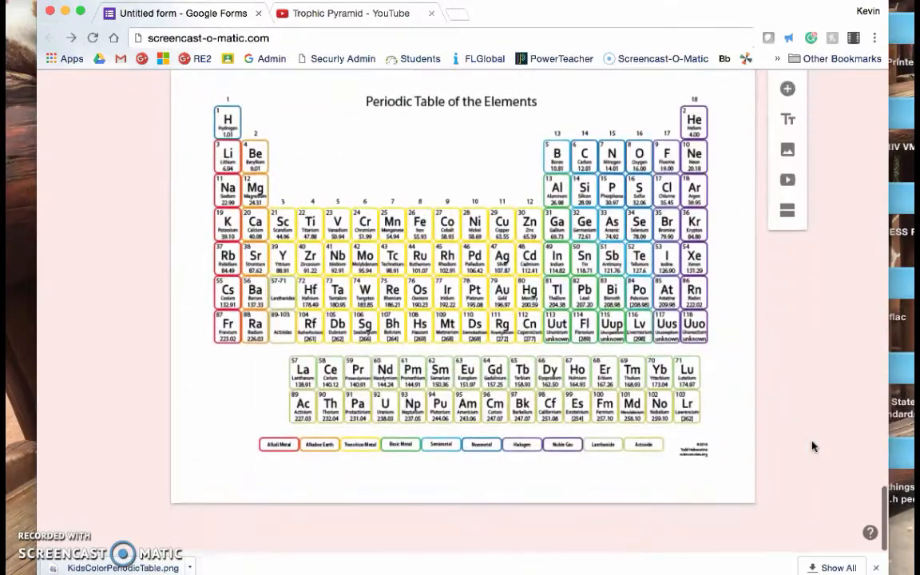
{"action": "left_click", "coordinate": [788, 90]}
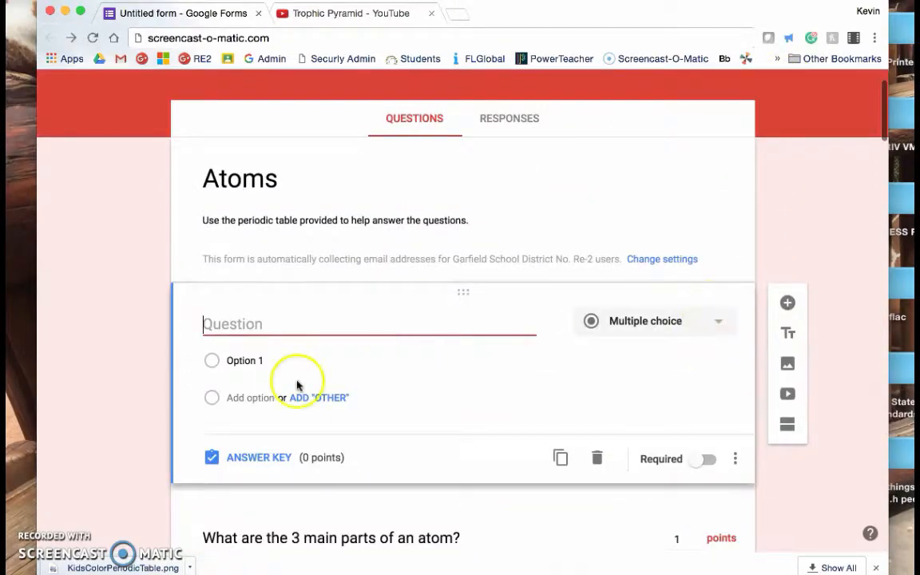
{"action": "left_click", "coordinate": [233, 323]}
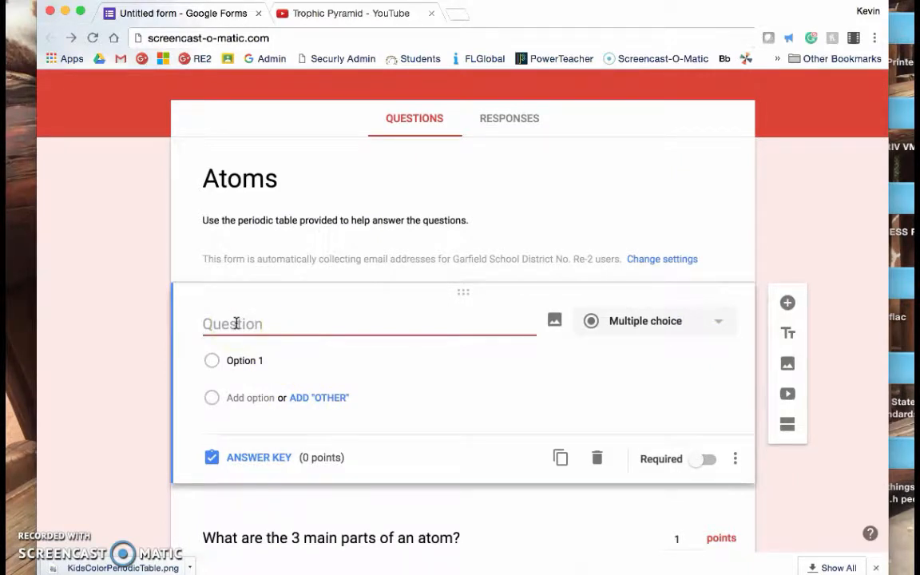
{"action": "type", "text": "Trpophic Pyr"}
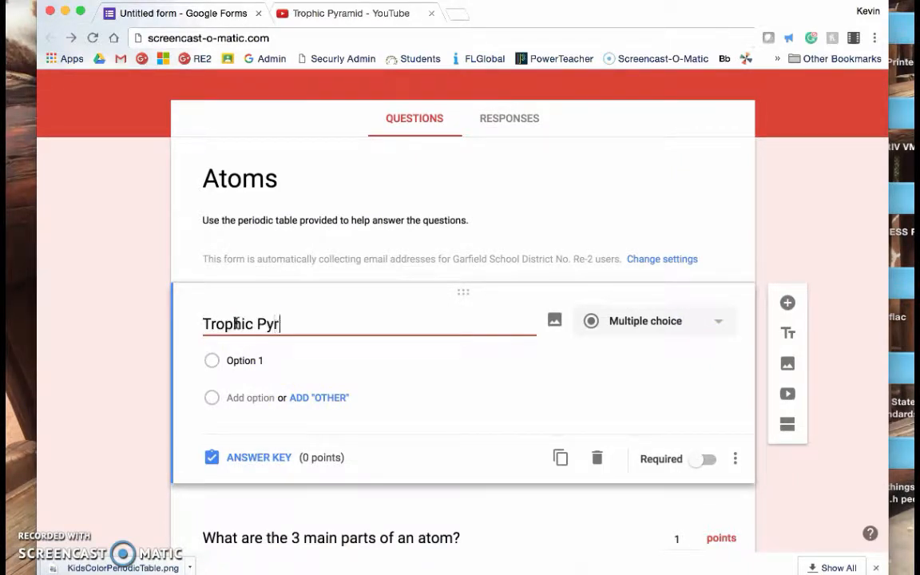
{"action": "type", "text": "amid"}
{"action": "left_click", "coordinate": [693, 331]}
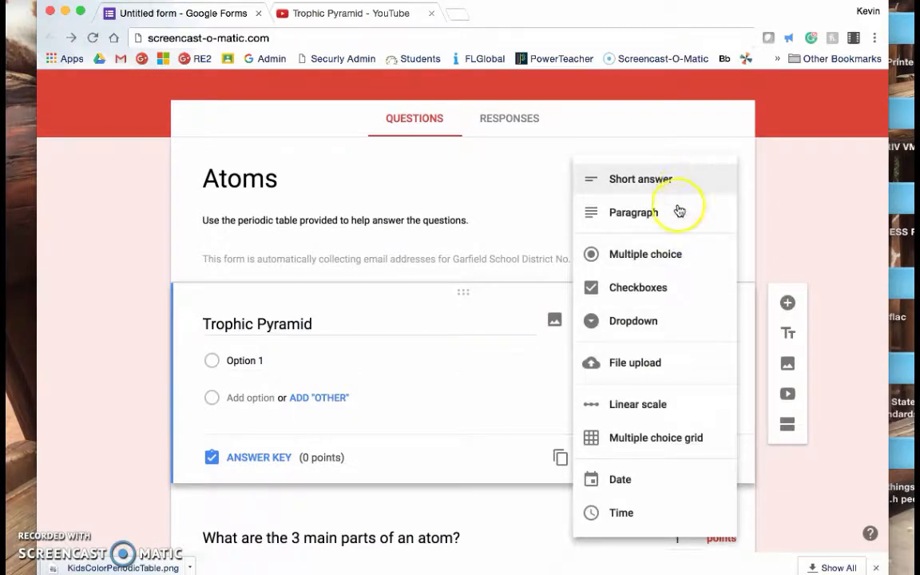
{"action": "left_click", "coordinate": [676, 210]}
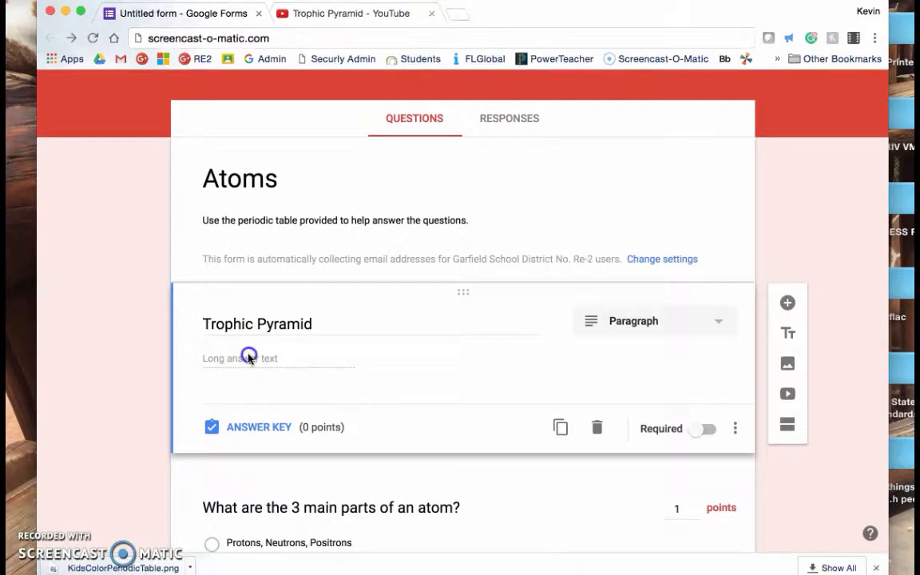
Replace the new paragraph question's text with "Write 2 things you learned from the video.".
{"action": "triple_click", "coordinate": [322, 324]}
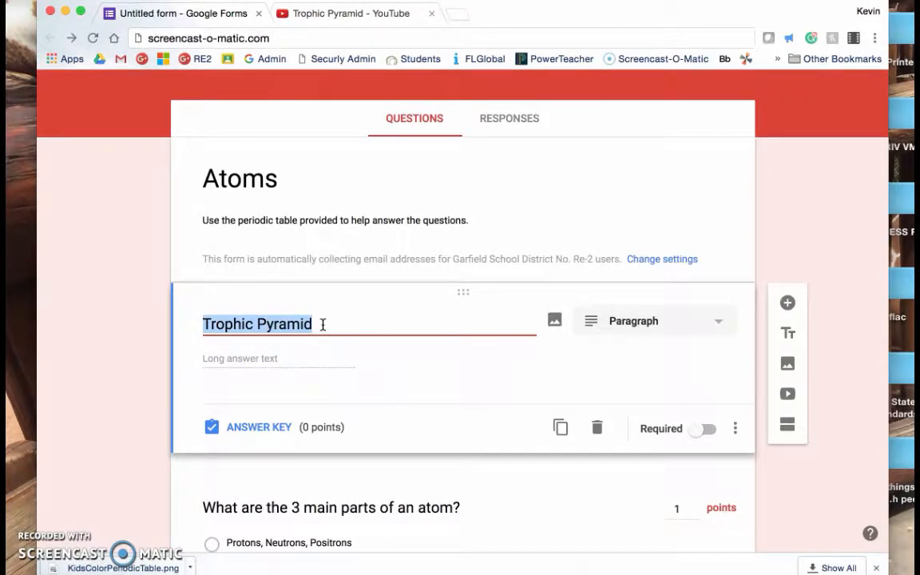
{"action": "type", "text": "Write"}
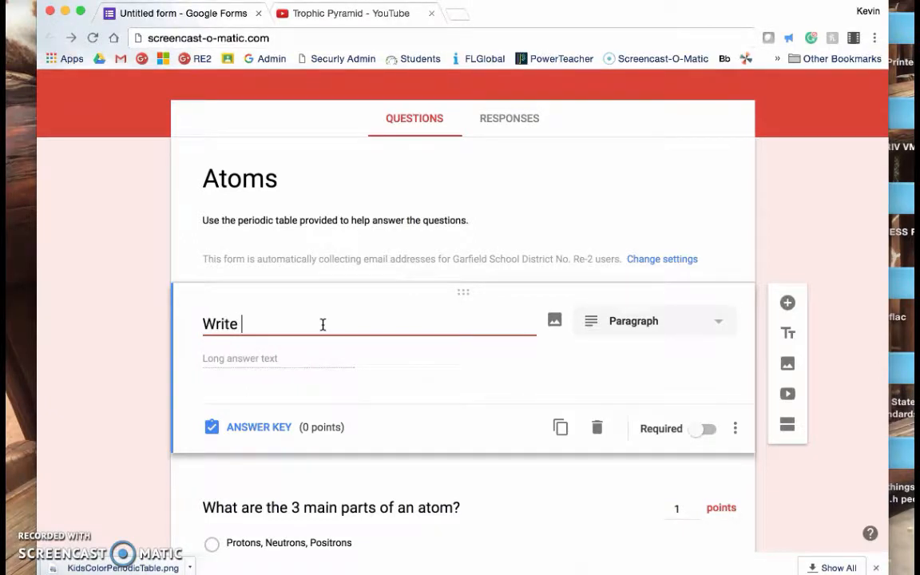
{"action": "type", "text": " 2 things you learned from the vieo"}
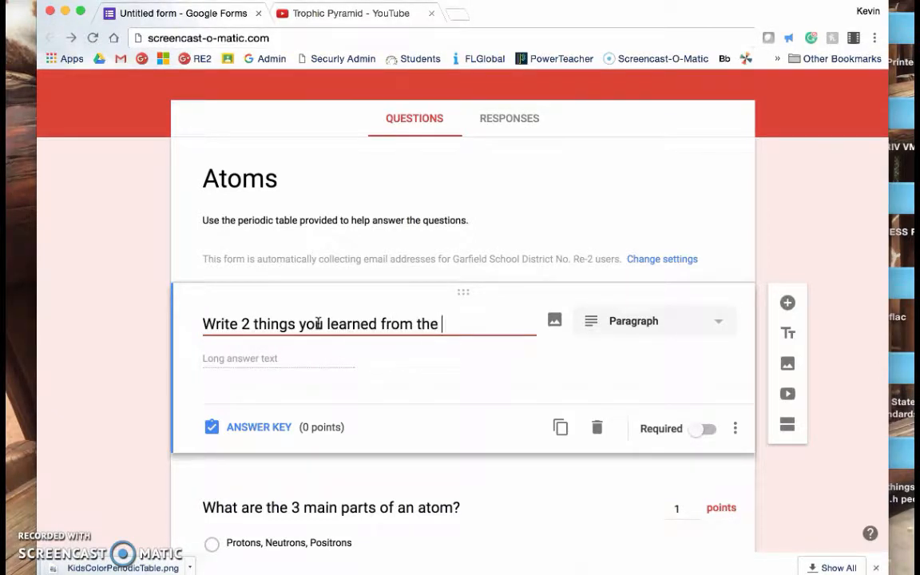
{"action": "key", "text": "BackSpace"}
{"action": "key", "text": "BackSpace"}
{"action": "type", "text": "deo."}
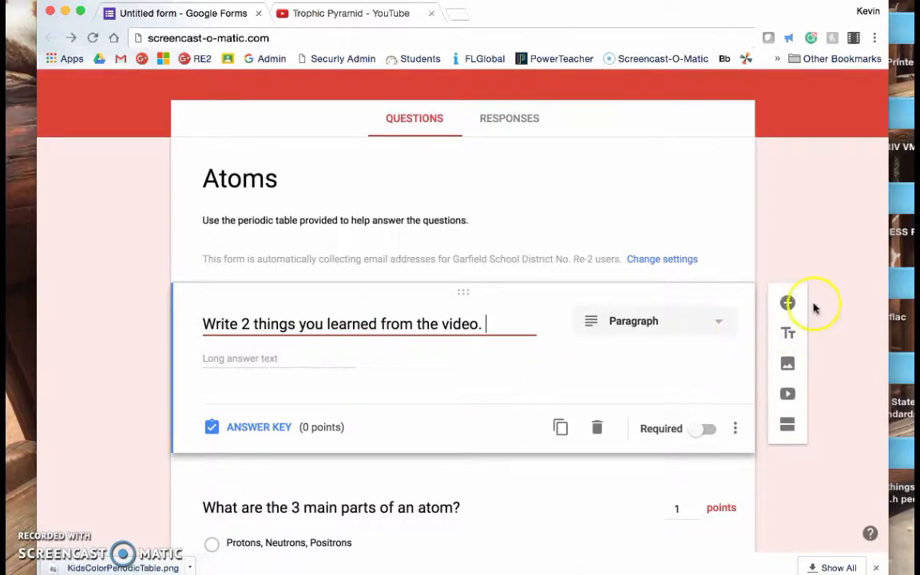
Start adding a video to the form by URL and copy the share link of the Trophic Pyramid video on YouTube.
{"action": "left_click", "coordinate": [788, 394]}
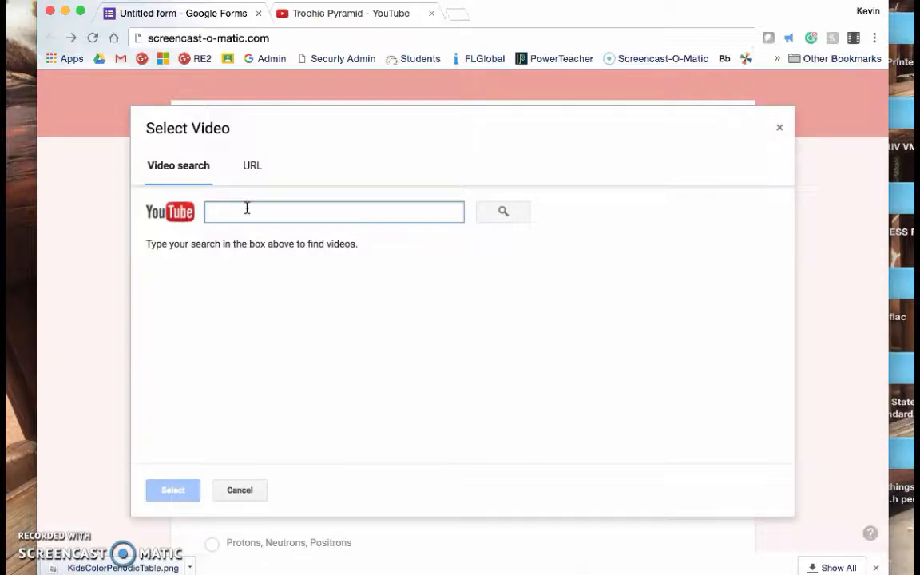
{"action": "left_click", "coordinate": [252, 167]}
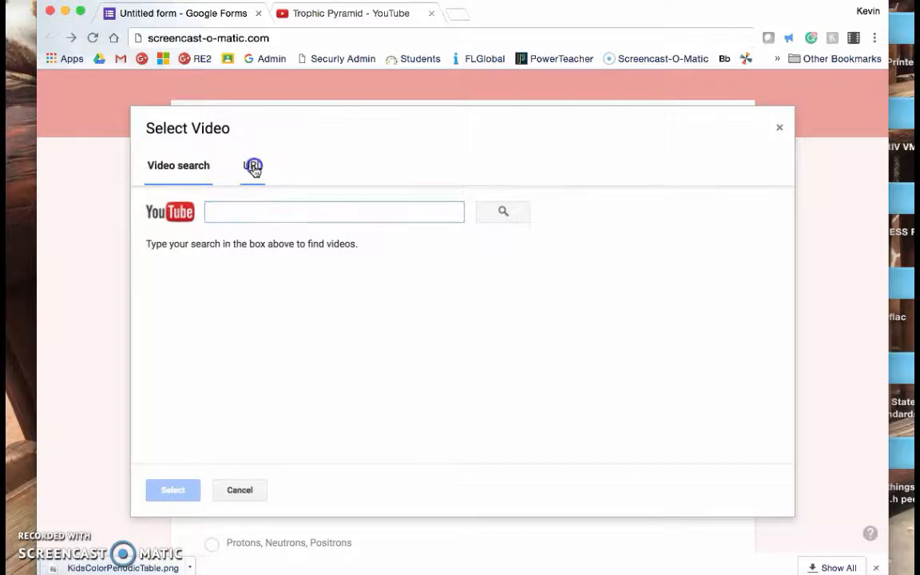
{"action": "left_click", "coordinate": [322, 203]}
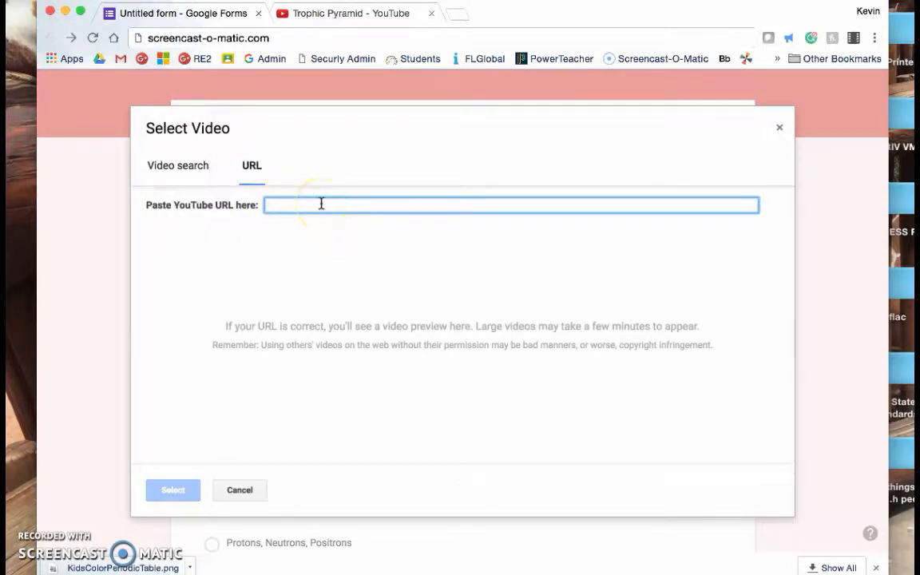
{"action": "left_click", "coordinate": [351, 13]}
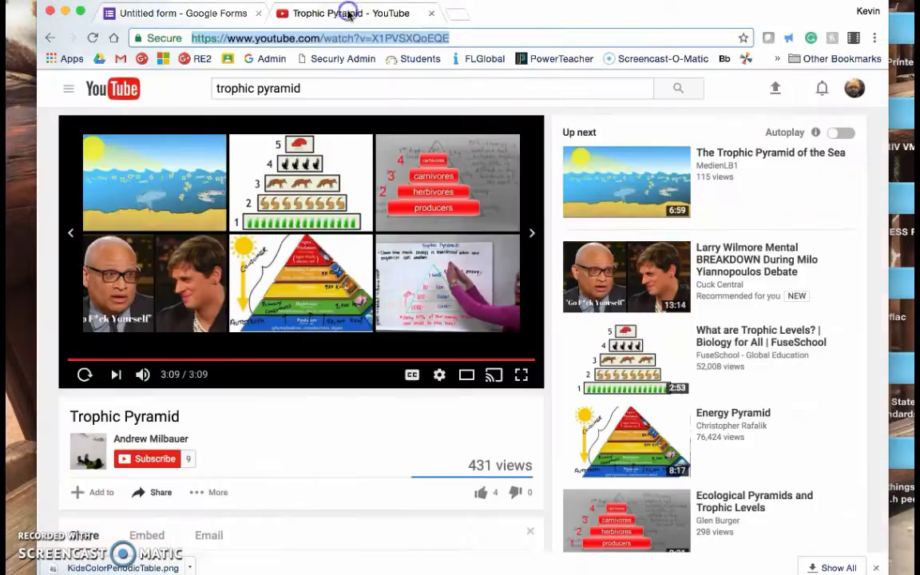
{"action": "scroll", "coordinate": [335, 364], "scroll_direction": "down", "scroll_amount": 5}
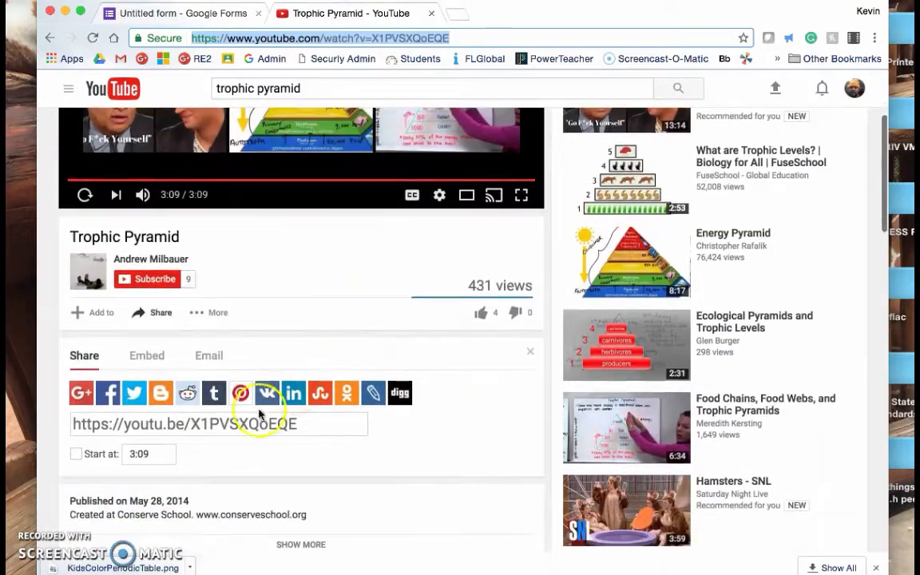
{"action": "scroll", "coordinate": [318, 273], "scroll_direction": "down", "scroll_amount": 1}
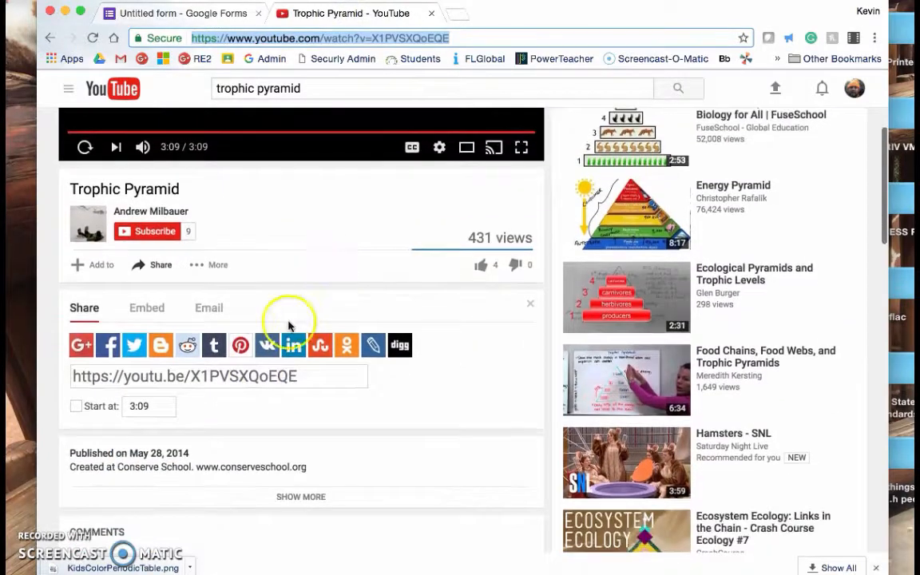
{"action": "left_click", "coordinate": [257, 375]}
{"action": "left_click", "coordinate": [256, 375]}
{"action": "key", "text": "super+c"}
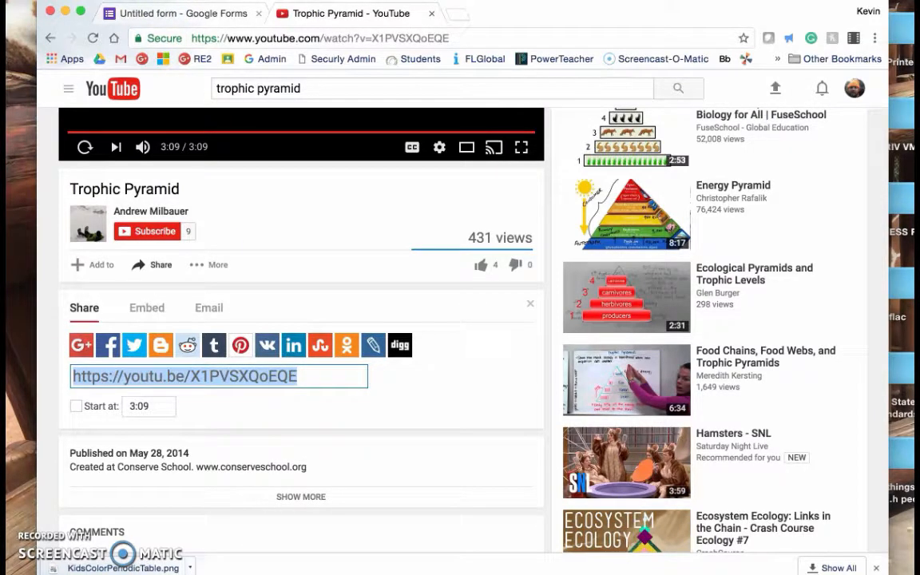
Insert the Trophic Pyramid video into the form from its copied YouTube URL and title it "Trophic Pyramid".
{"action": "left_click", "coordinate": [196, 13]}
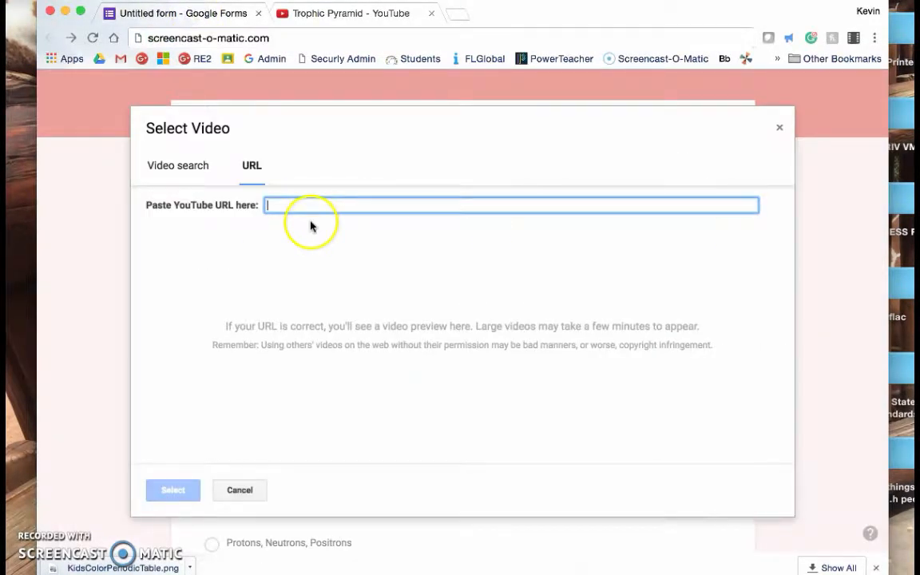
{"action": "key", "text": "super+v"}
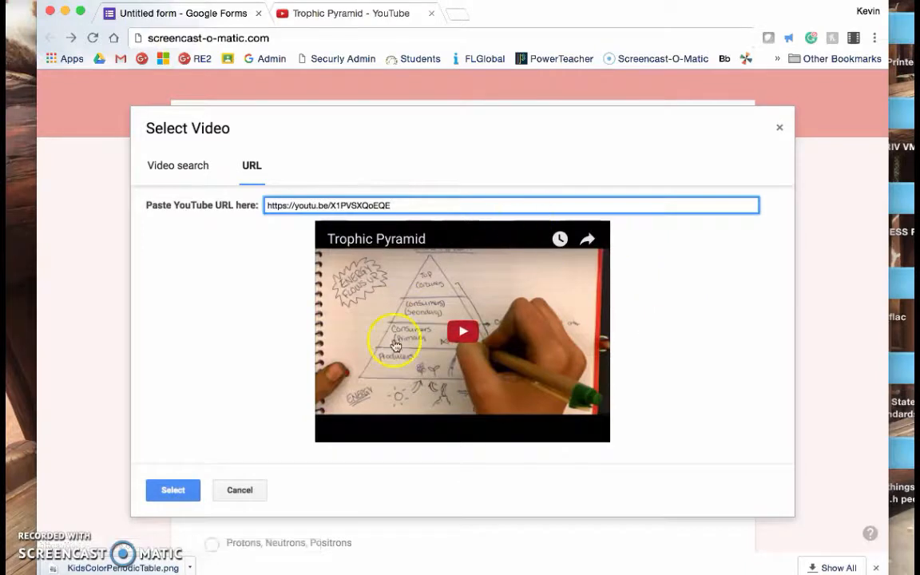
{"action": "left_click", "coordinate": [170, 490]}
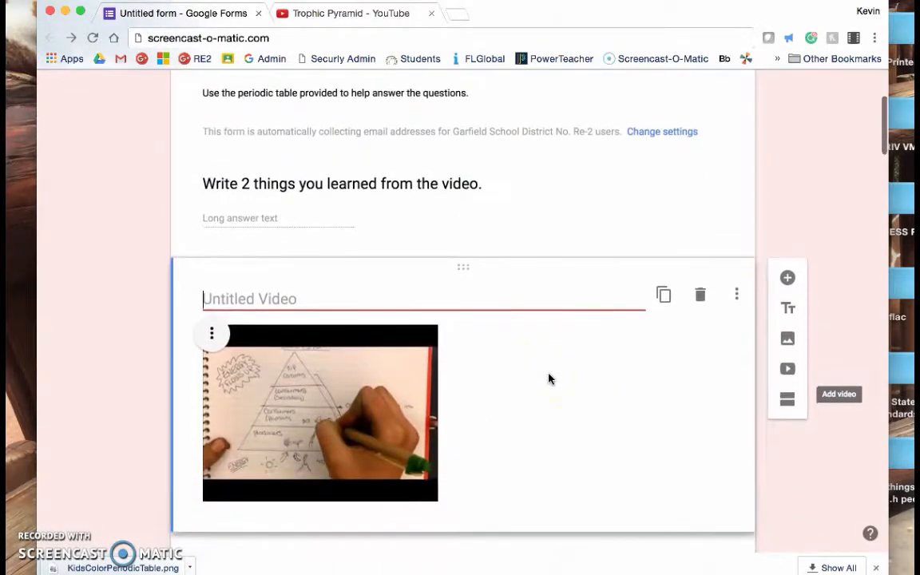
{"action": "left_click", "coordinate": [314, 299]}
{"action": "type", "text": "Trophic Pyra"}
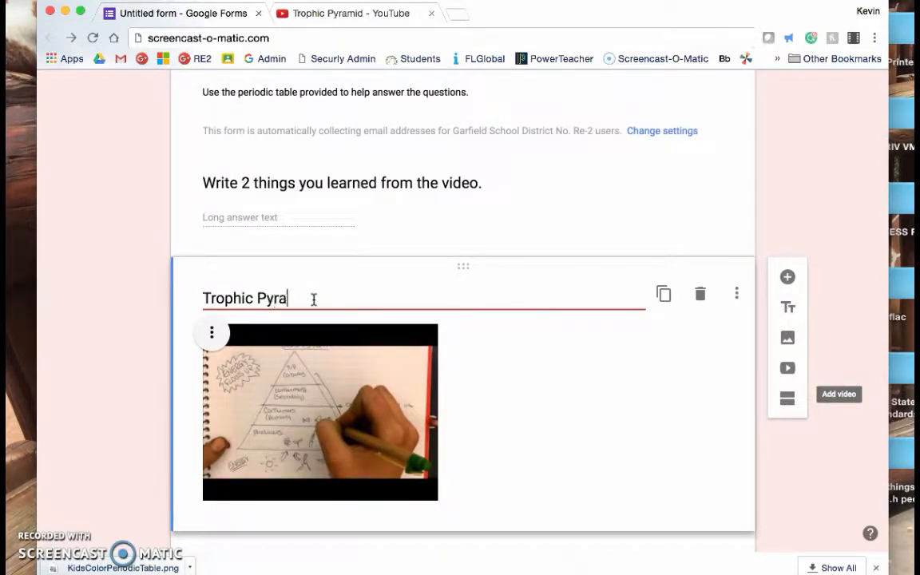
{"action": "type", "text": "mid"}
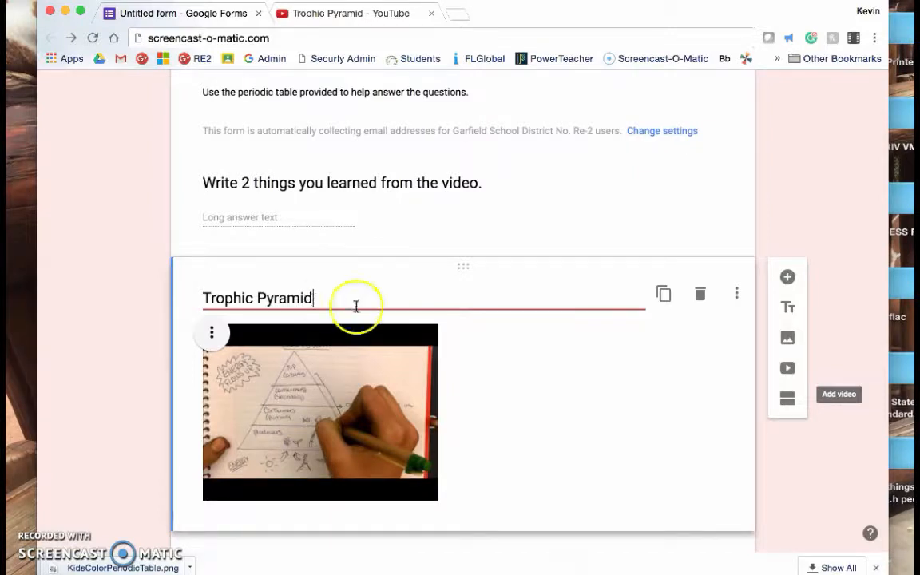
{"action": "left_click", "coordinate": [531, 360]}
Open the preview of the form and review the paragraph question and the video as respondents see them.
{"action": "scroll", "coordinate": [669, 372], "scroll_direction": "down", "scroll_amount": 2}
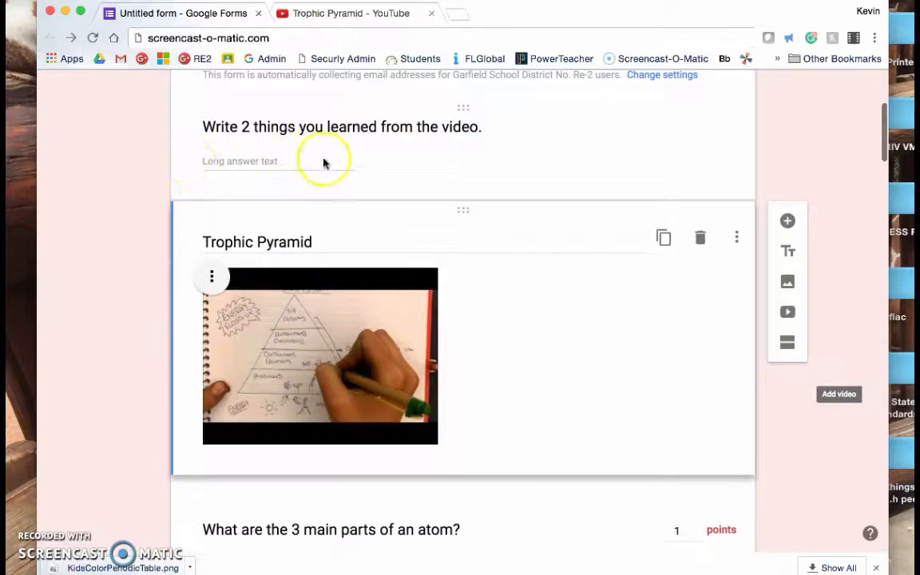
{"action": "scroll", "coordinate": [582, 154], "scroll_direction": "up", "scroll_amount": 5}
{"action": "left_click", "coordinate": [526, 120]}
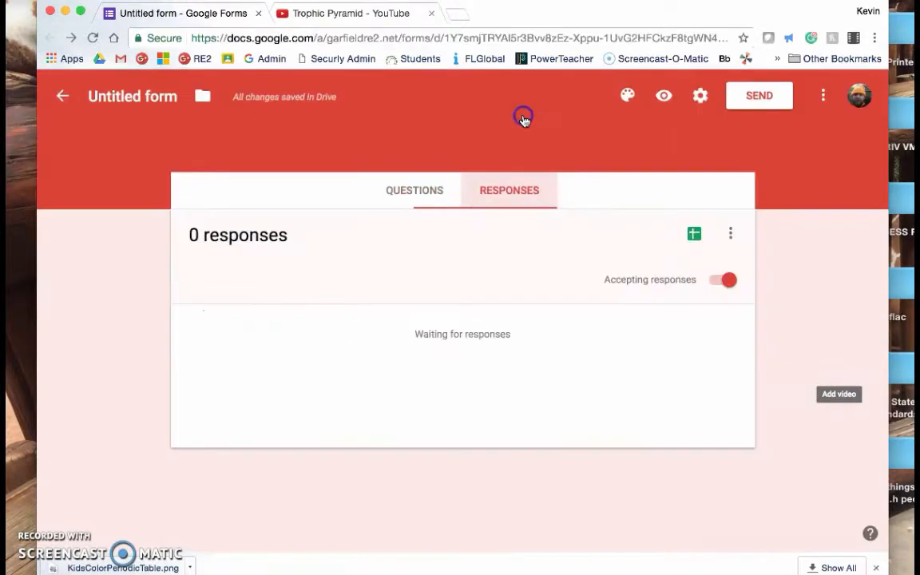
{"action": "left_click", "coordinate": [404, 189]}
{"action": "left_click", "coordinate": [666, 94]}
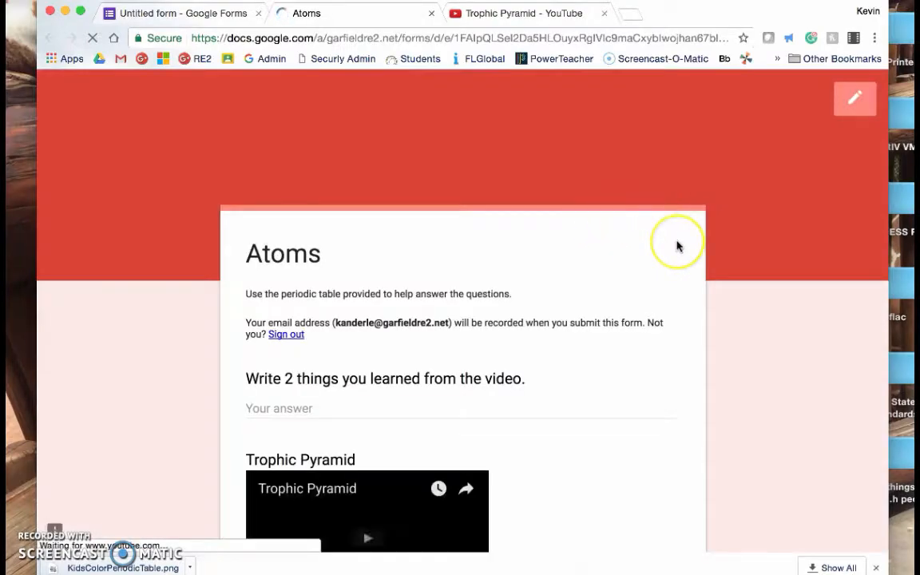
{"action": "scroll", "coordinate": [671, 239], "scroll_direction": "down", "scroll_amount": 3}
{"action": "scroll", "coordinate": [677, 246], "scroll_direction": "down", "scroll_amount": 1}
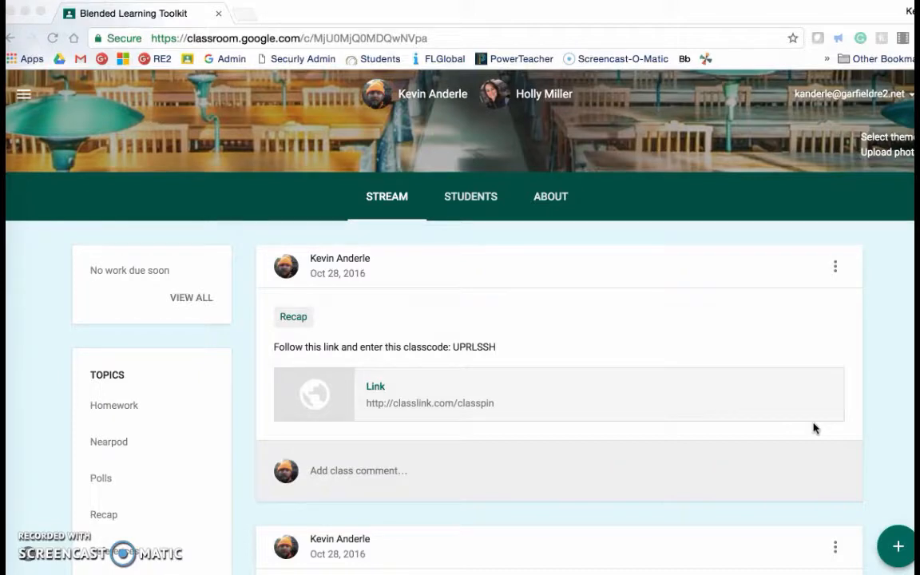
In Google Classroom, create an assignment titled "Atoms Quiz" for all students of the Blended Learning Toolkit class.
{"action": "left_click", "coordinate": [799, 425]}
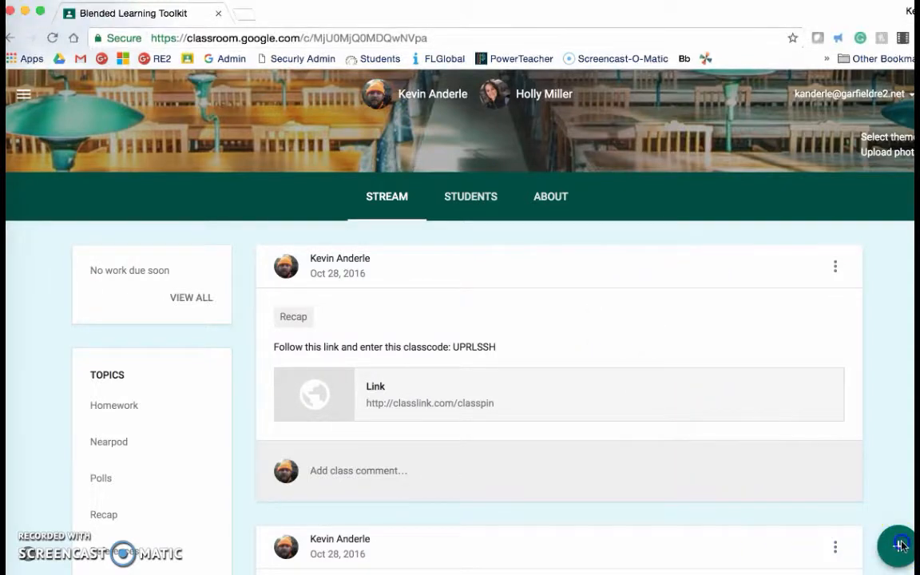
{"action": "mouse_move", "coordinate": [901, 548]}
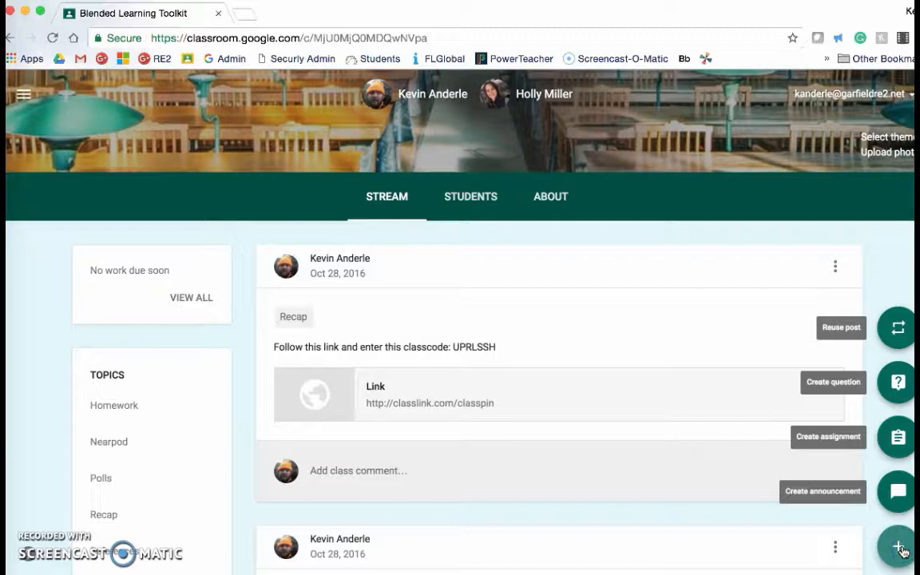
{"action": "left_click", "coordinate": [898, 437]}
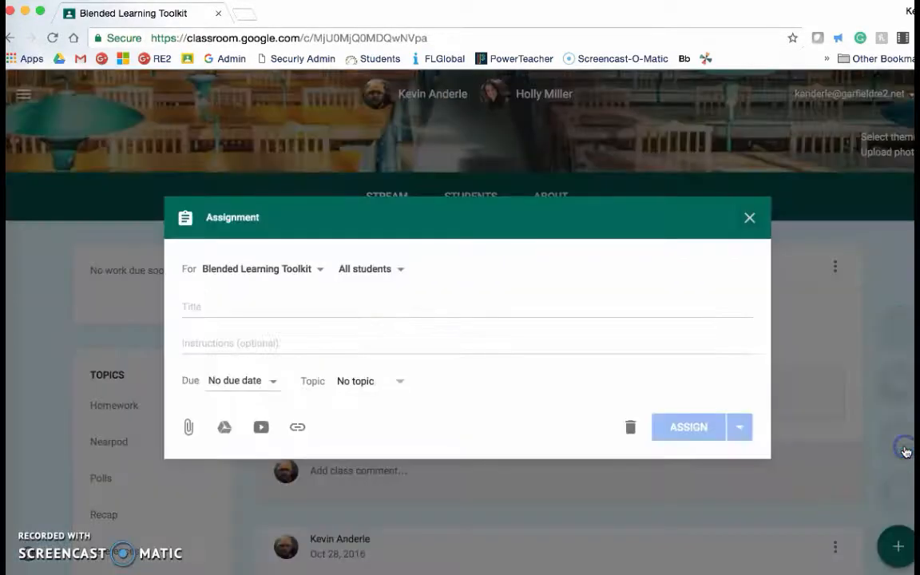
{"action": "left_click", "coordinate": [333, 305]}
{"action": "type", "text": "Atoms Quiz"}
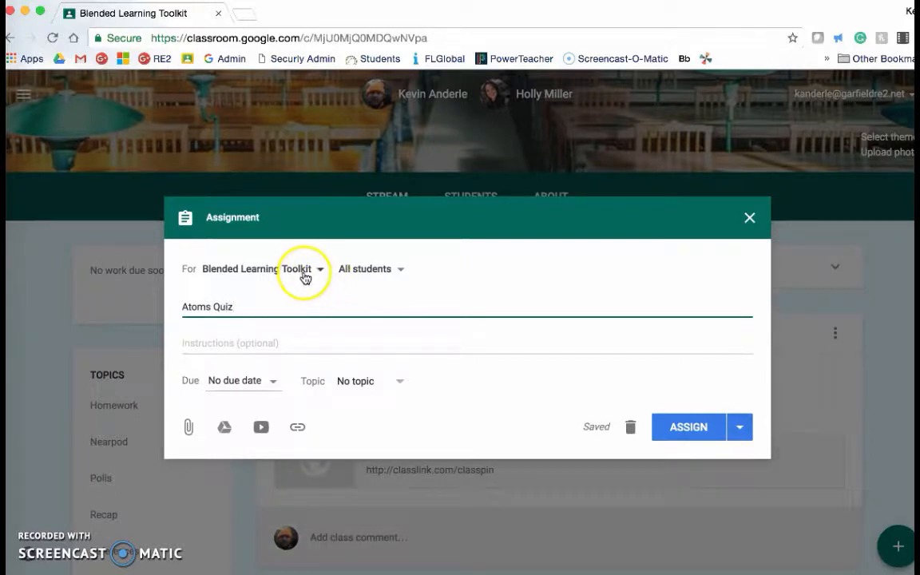
{"action": "left_click", "coordinate": [396, 269]}
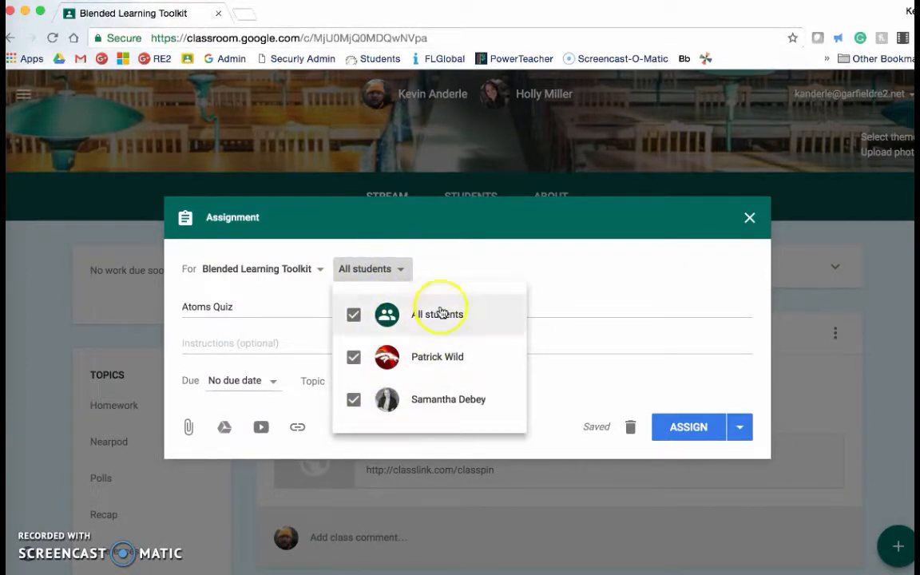
{"action": "left_click", "coordinate": [404, 267]}
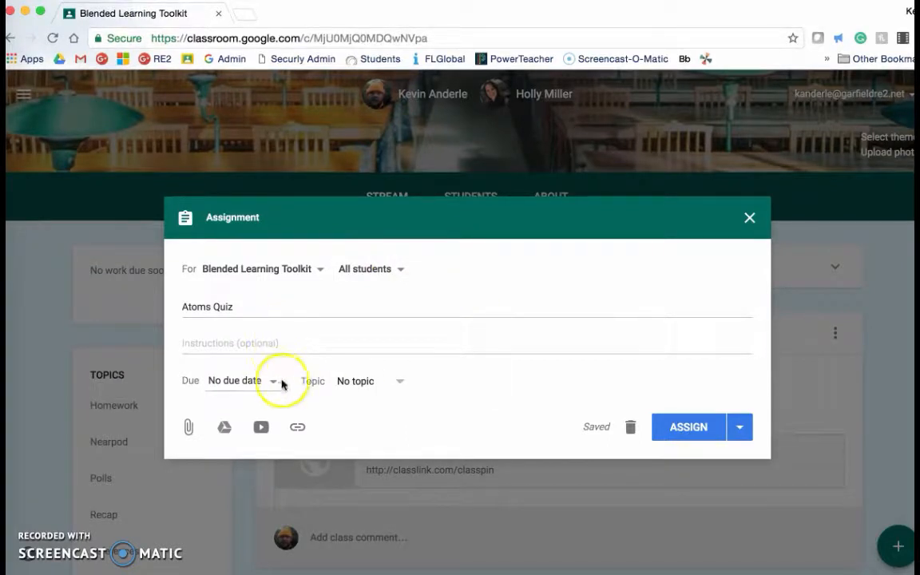
Create a new topic named "Quiz" for the Atoms Quiz assignment.
{"action": "left_click", "coordinate": [401, 383]}
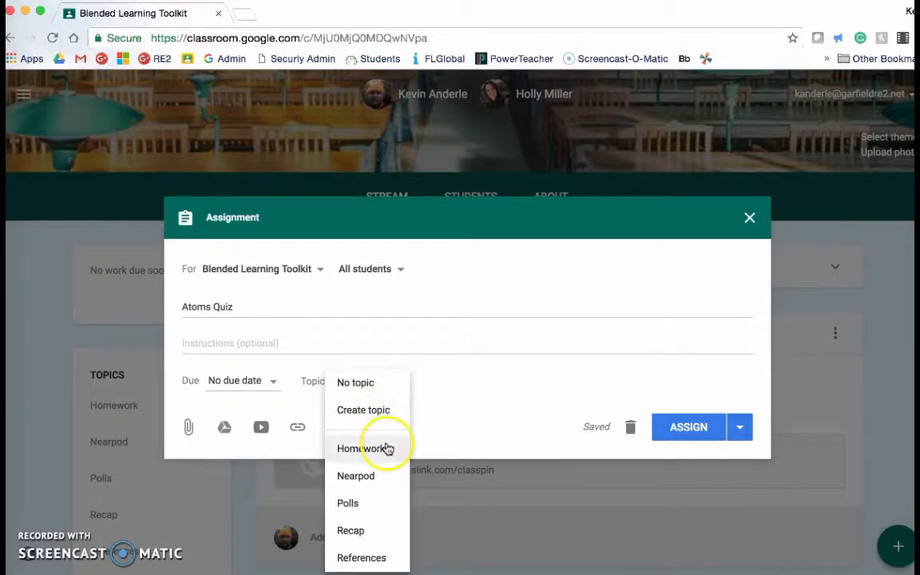
{"action": "left_click", "coordinate": [383, 412]}
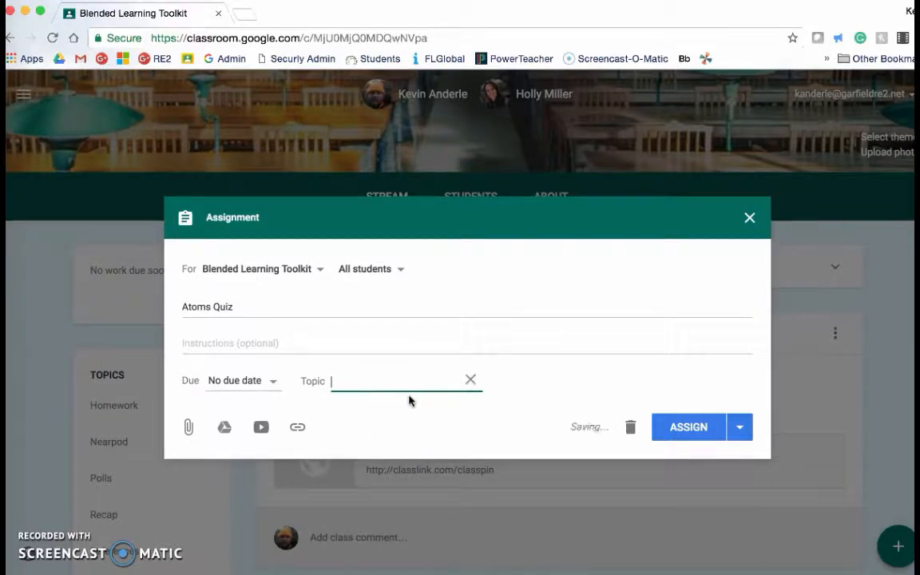
{"action": "type", "text": "Quiz"}
{"action": "left_click", "coordinate": [434, 378]}
Attach the Atoms form from Google Drive to the assignment and assign it to the class.
{"action": "left_click", "coordinate": [225, 430]}
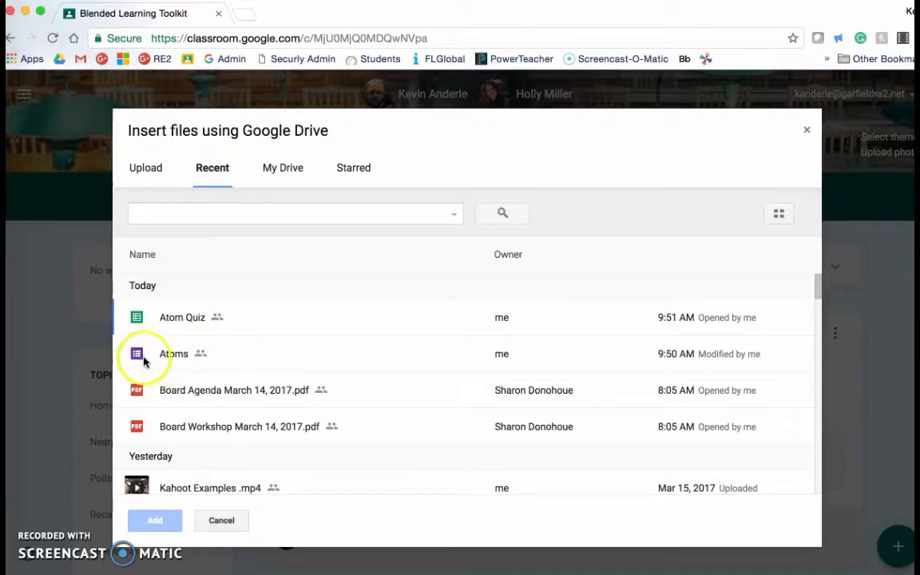
{"action": "left_click", "coordinate": [181, 357]}
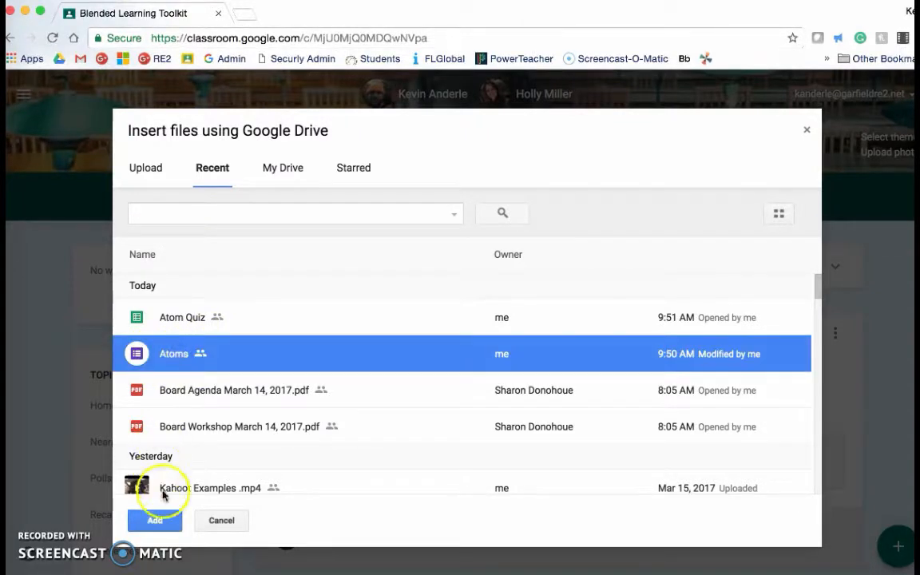
{"action": "left_click", "coordinate": [164, 523]}
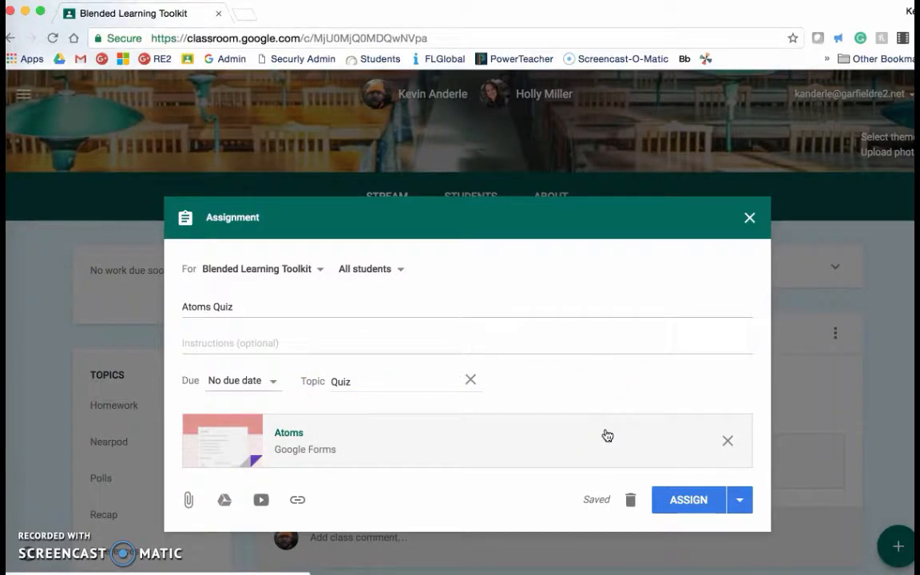
{"action": "left_click", "coordinate": [689, 503]}
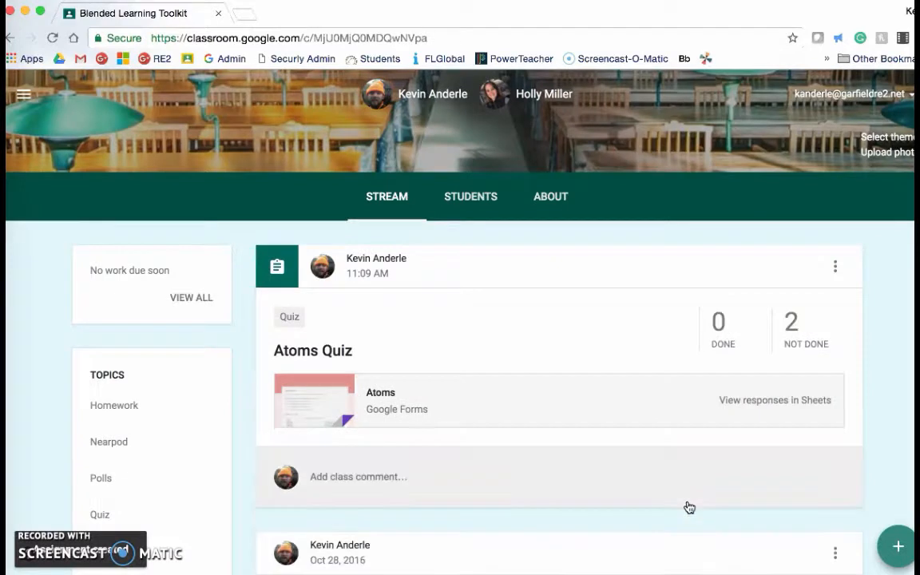
View the list of students who have not done the Atoms Quiz, and return to the class stream.
{"action": "left_click", "coordinate": [809, 350]}
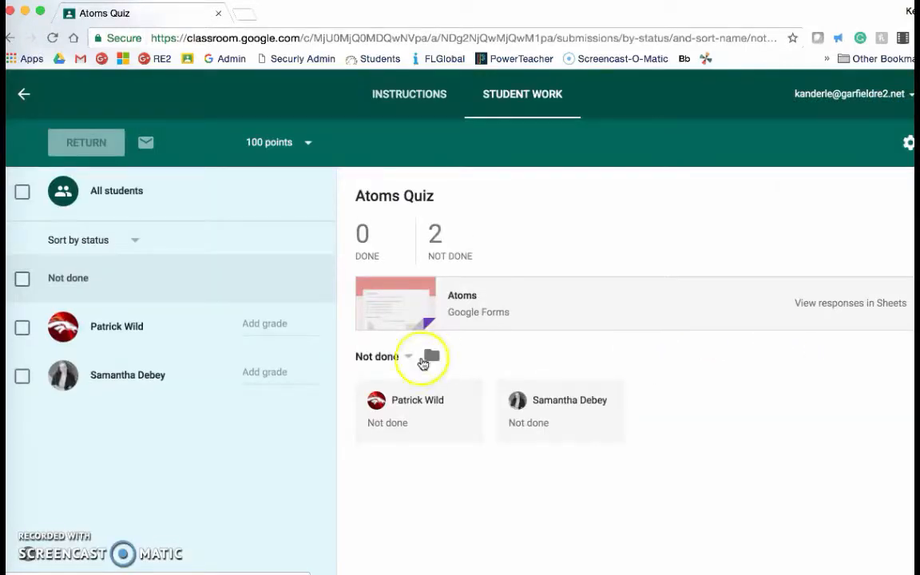
{"action": "left_click", "coordinate": [11, 37]}
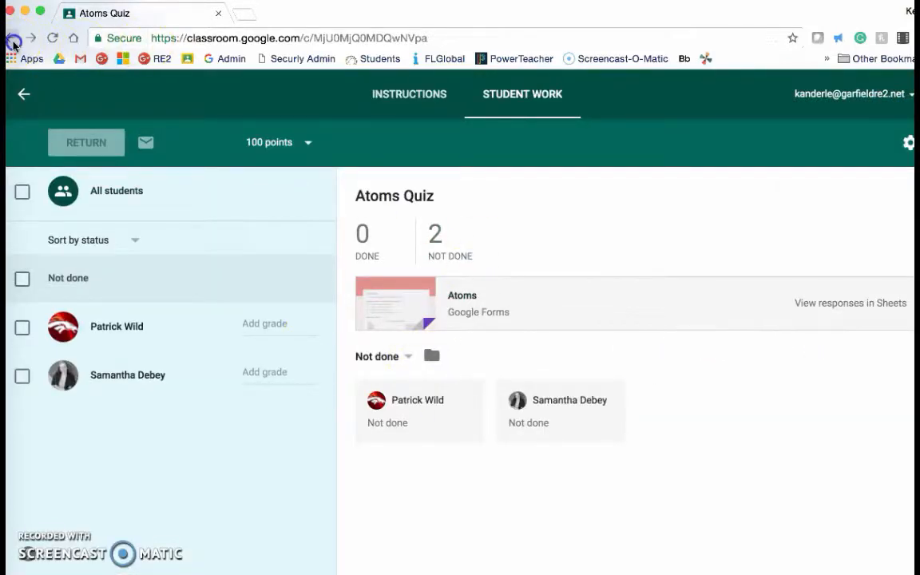
{"action": "scroll", "coordinate": [411, 394], "scroll_direction": "down", "scroll_amount": 1}
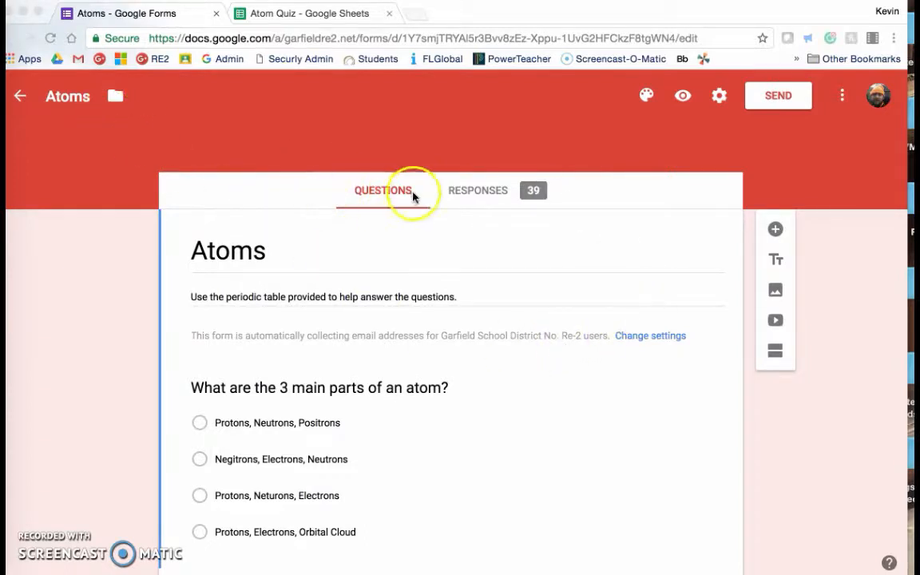
In Google Forms, open the Atoms quiz's response summary and examine the insights, points distribution and frequently missed questions.
{"action": "left_click", "coordinate": [463, 196]}
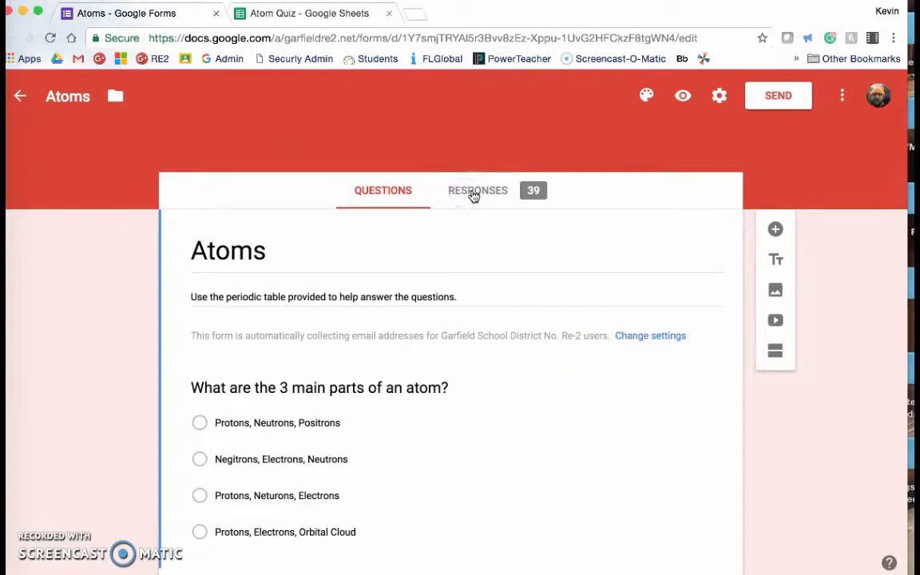
{"action": "left_click", "coordinate": [473, 193]}
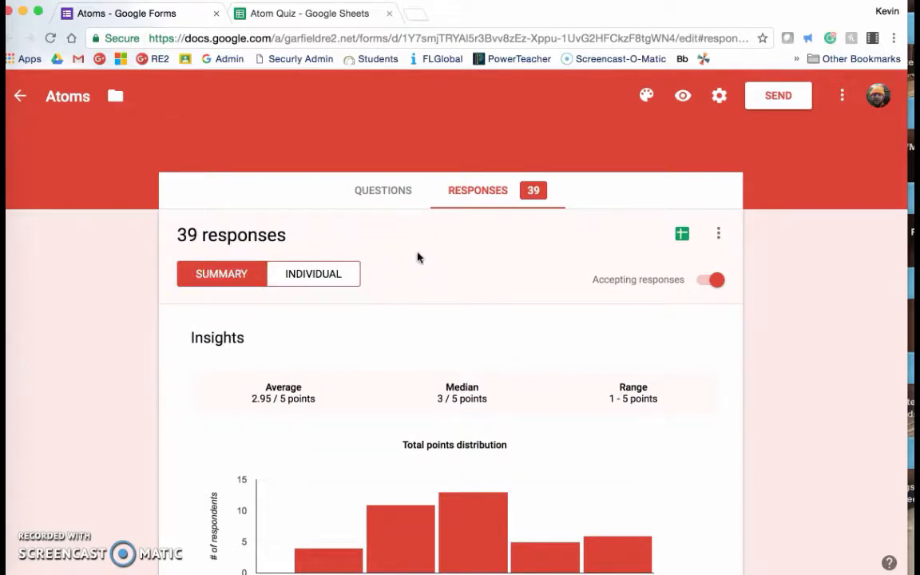
{"action": "scroll", "coordinate": [417, 257], "scroll_direction": "down", "scroll_amount": 4}
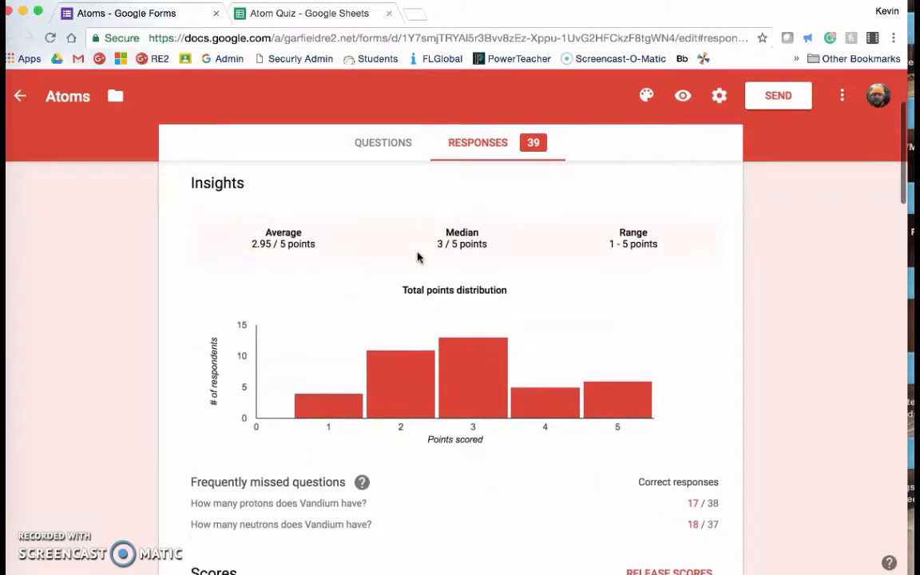
{"action": "scroll", "coordinate": [418, 257], "scroll_direction": "down", "scroll_amount": 1}
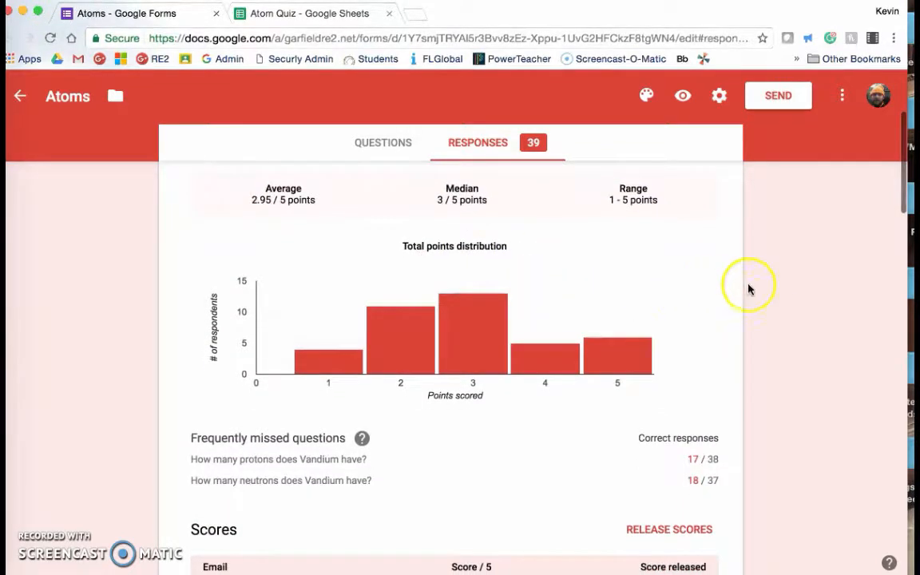
{"action": "scroll", "coordinate": [763, 293], "scroll_direction": "down", "scroll_amount": 6}
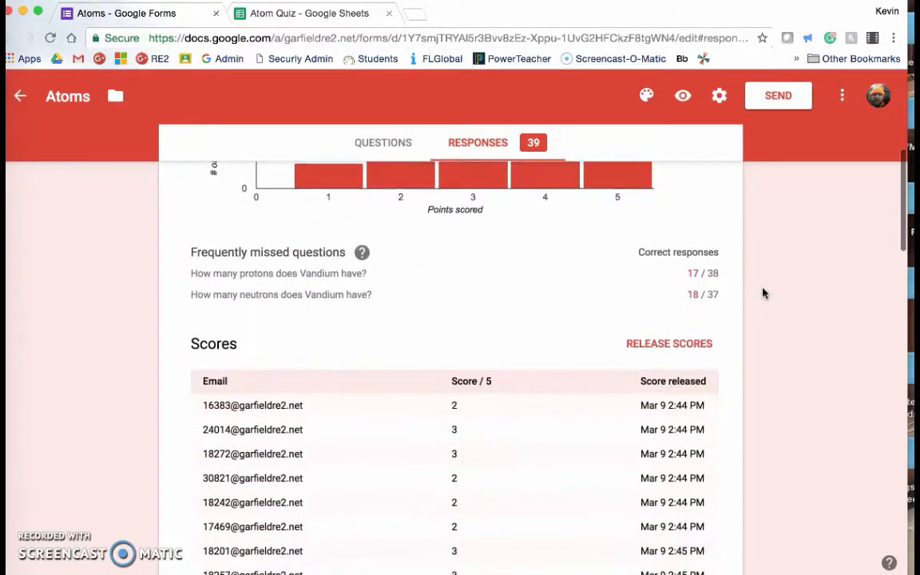
Examine the respondents' score list and the answer breakdown for the question on the 3 main parts of an atom.
{"action": "scroll", "coordinate": [763, 293], "scroll_direction": "down", "scroll_amount": 2}
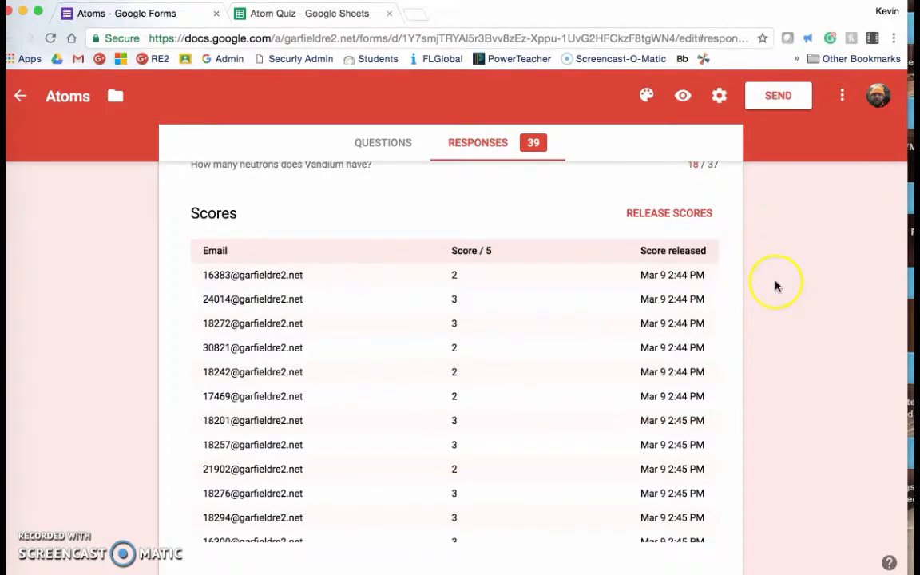
{"action": "scroll", "coordinate": [776, 286], "scroll_direction": "down", "scroll_amount": 2}
{"action": "scroll", "coordinate": [569, 378], "scroll_direction": "down", "scroll_amount": 3}
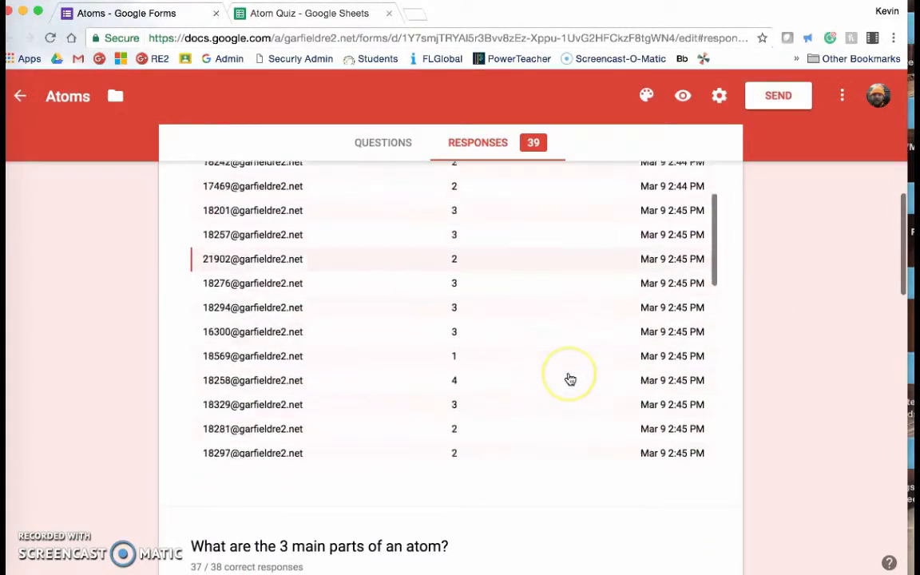
{"action": "scroll", "coordinate": [570, 379], "scroll_direction": "down", "scroll_amount": 5}
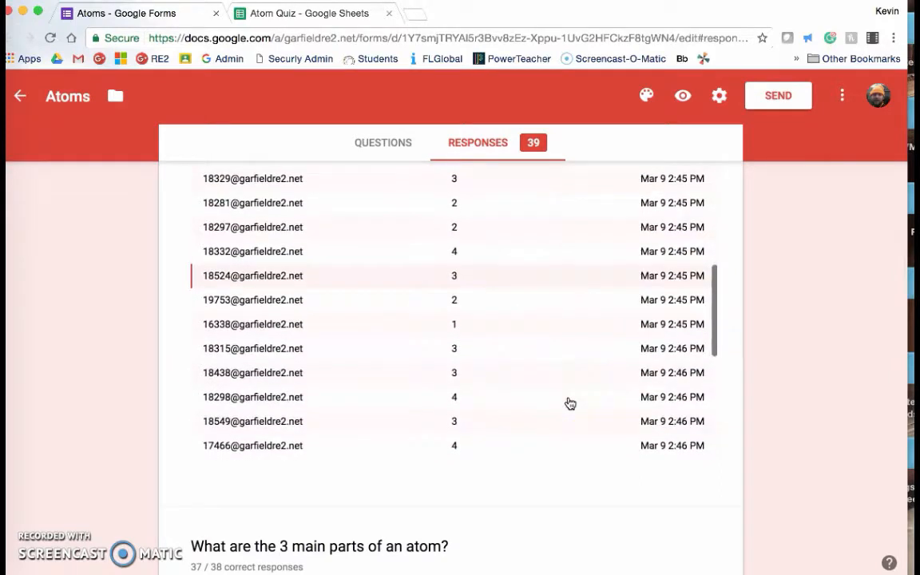
{"action": "scroll", "coordinate": [571, 402], "scroll_direction": "down", "scroll_amount": 3}
{"action": "left_click", "coordinate": [715, 482]}
{"action": "scroll", "coordinate": [715, 483], "scroll_direction": "down", "scroll_amount": 1}
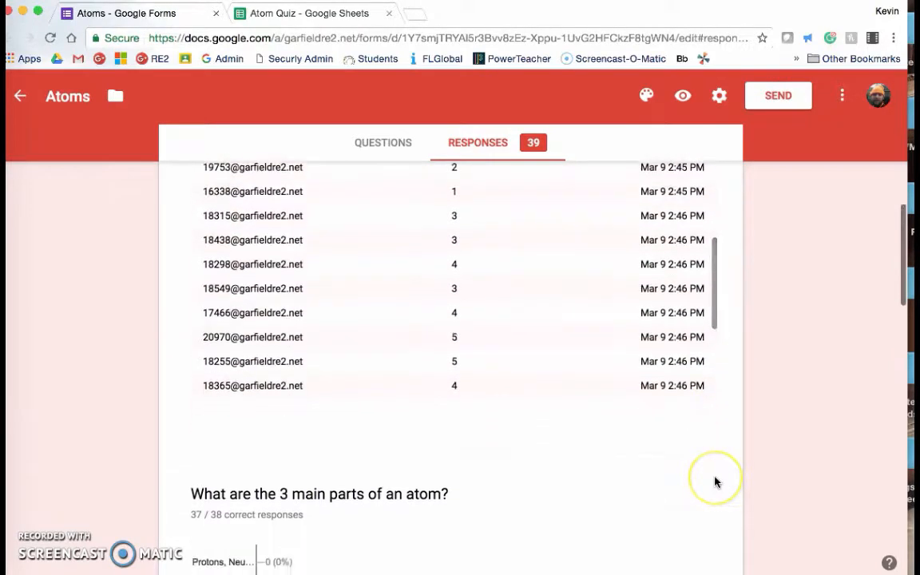
{"action": "scroll", "coordinate": [715, 482], "scroll_direction": "down", "scroll_amount": 2}
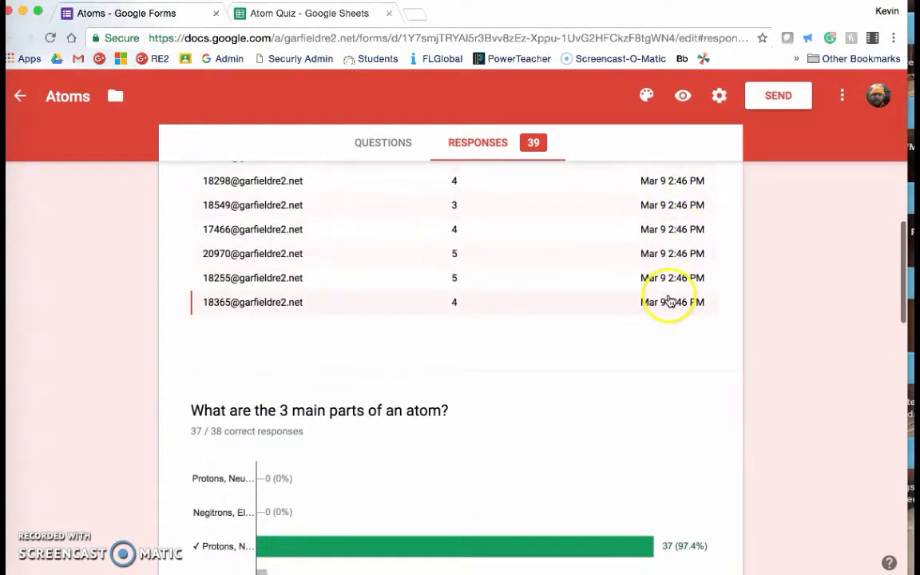
{"action": "scroll", "coordinate": [789, 415], "scroll_direction": "down", "scroll_amount": 1}
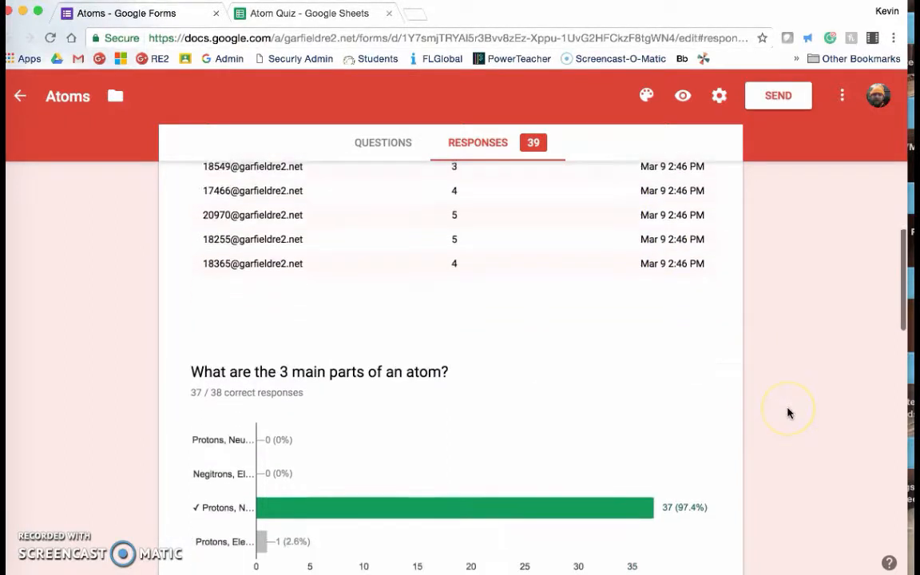
Examine the answer breakdowns for the remaining atom questions, from the protons in Vandium to the element with 80 protons.
{"action": "scroll", "coordinate": [767, 448], "scroll_direction": "down", "scroll_amount": 1}
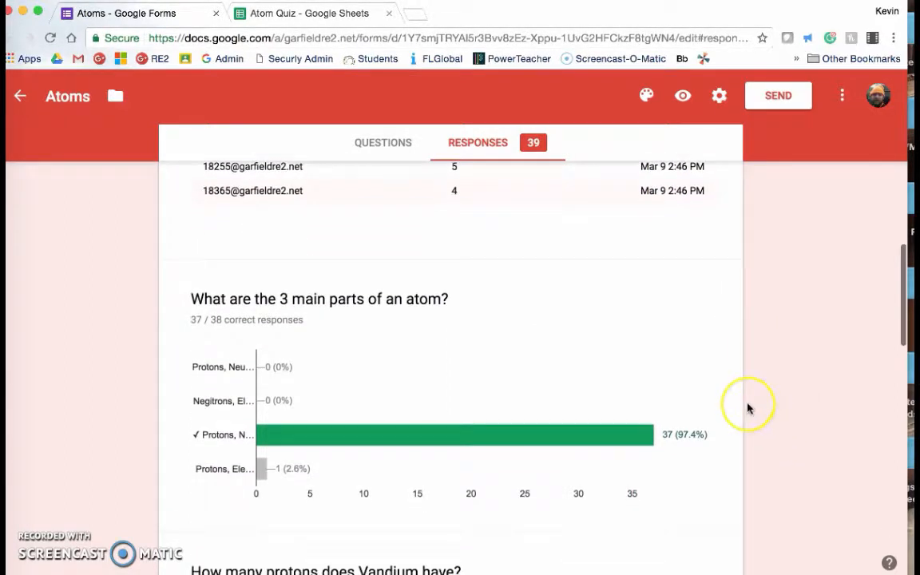
{"action": "scroll", "coordinate": [749, 408], "scroll_direction": "down", "scroll_amount": 1}
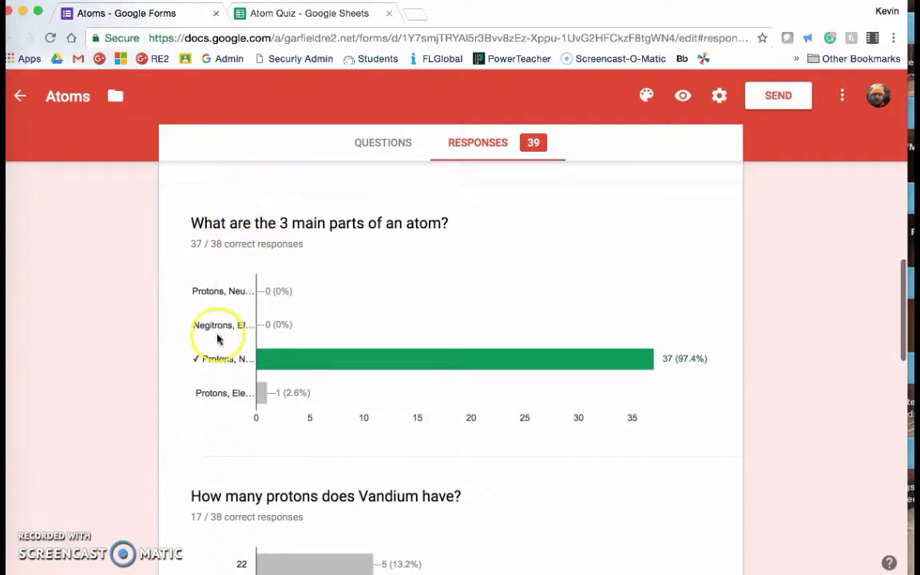
{"action": "scroll", "coordinate": [618, 340], "scroll_direction": "down", "scroll_amount": 4}
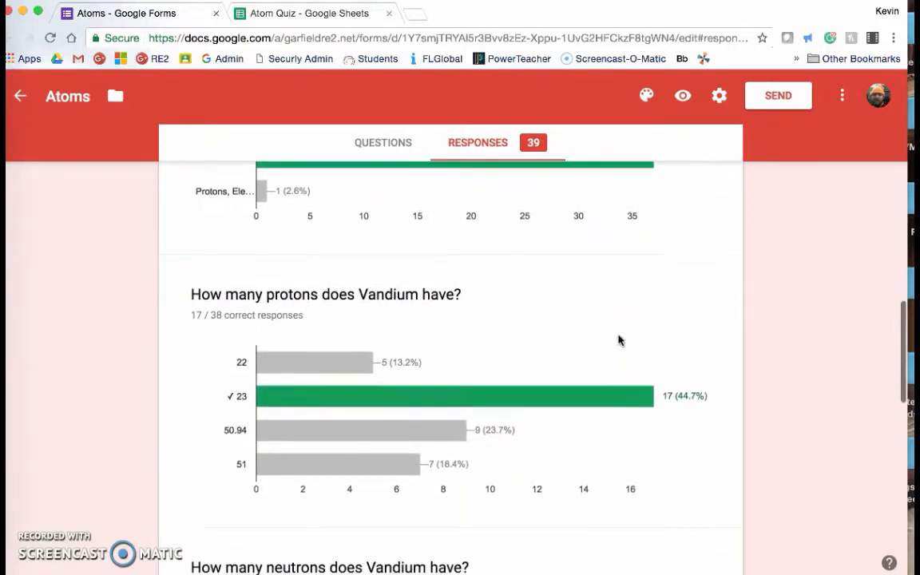
{"action": "scroll", "coordinate": [618, 340], "scroll_direction": "down", "scroll_amount": 3}
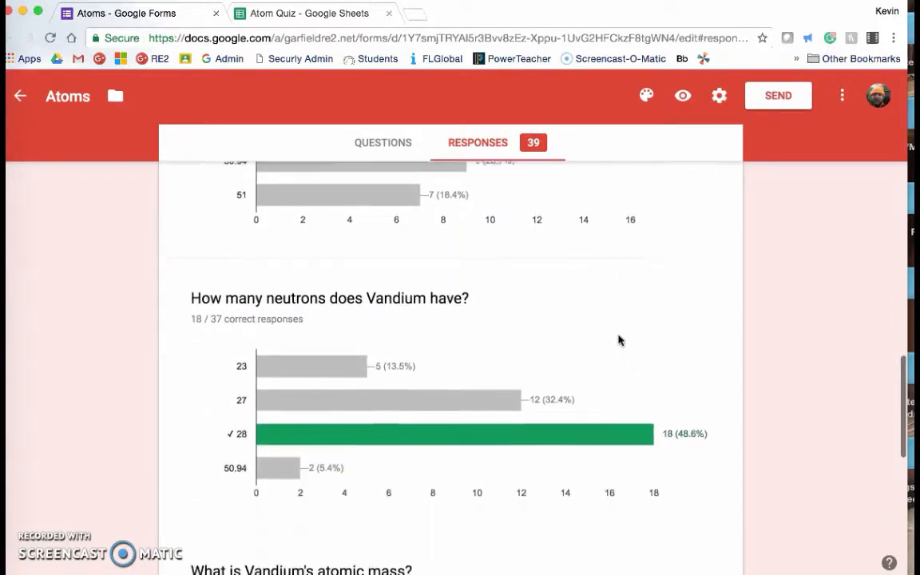
{"action": "scroll", "coordinate": [618, 341], "scroll_direction": "down", "scroll_amount": 6}
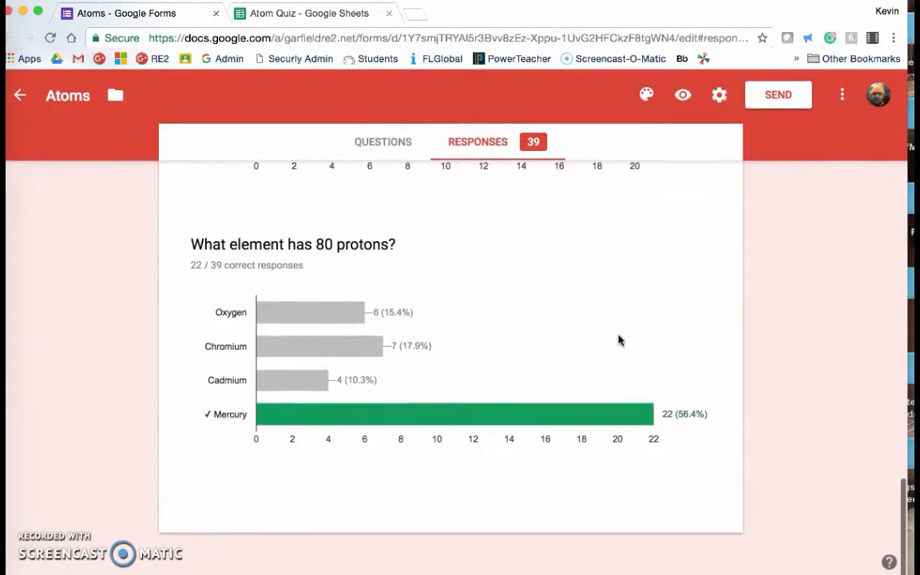
Open the quiz's response spreadsheet in Google Sheets and sort the sheet A → Z by the "What element has 80 protons?" column.
{"action": "scroll", "coordinate": [618, 340], "scroll_direction": "up", "scroll_amount": 3}
{"action": "scroll", "coordinate": [619, 341], "scroll_direction": "up", "scroll_amount": 15}
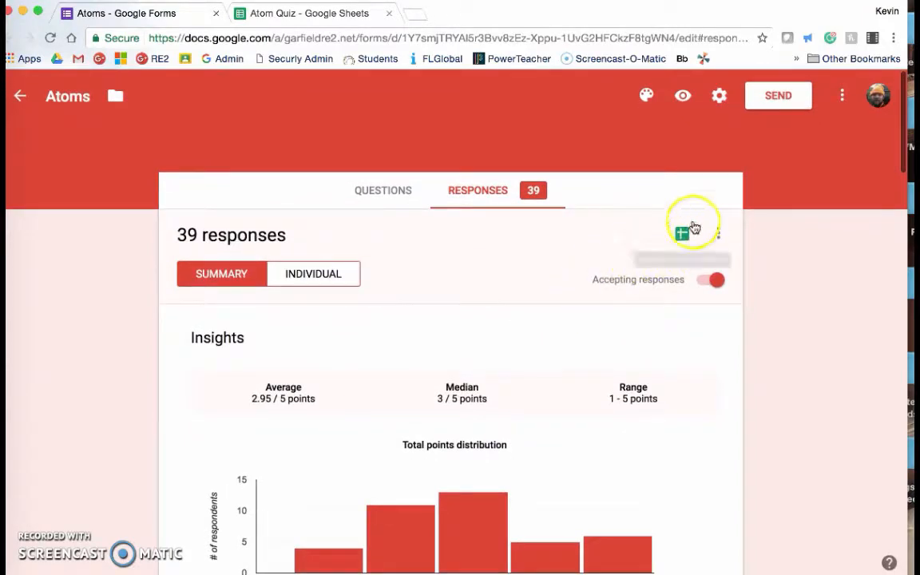
{"action": "left_click", "coordinate": [682, 235]}
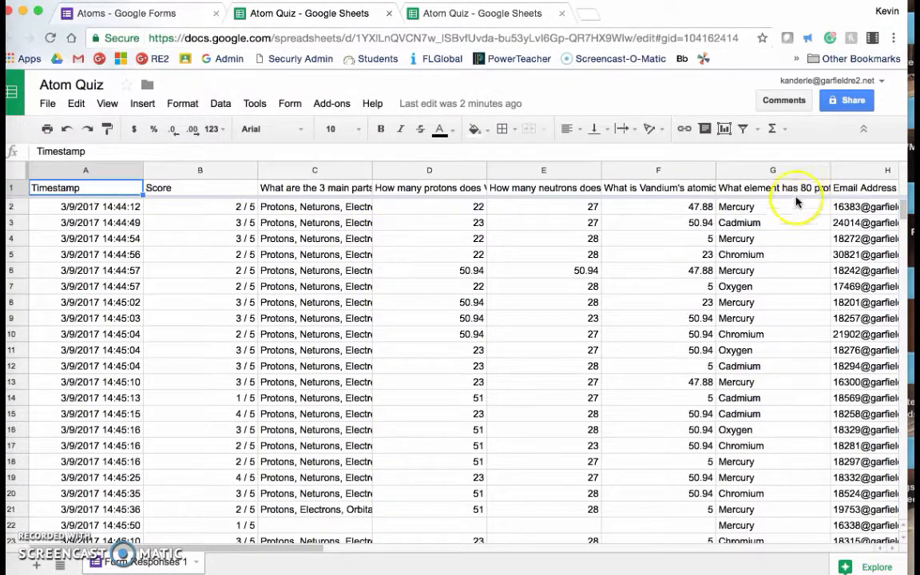
{"action": "left_click", "coordinate": [823, 172]}
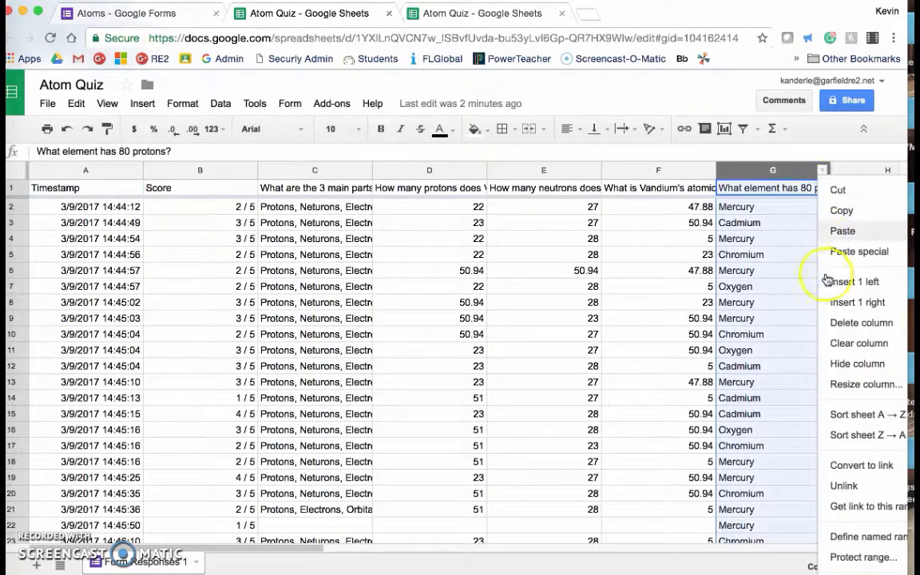
{"action": "left_click", "coordinate": [837, 415]}
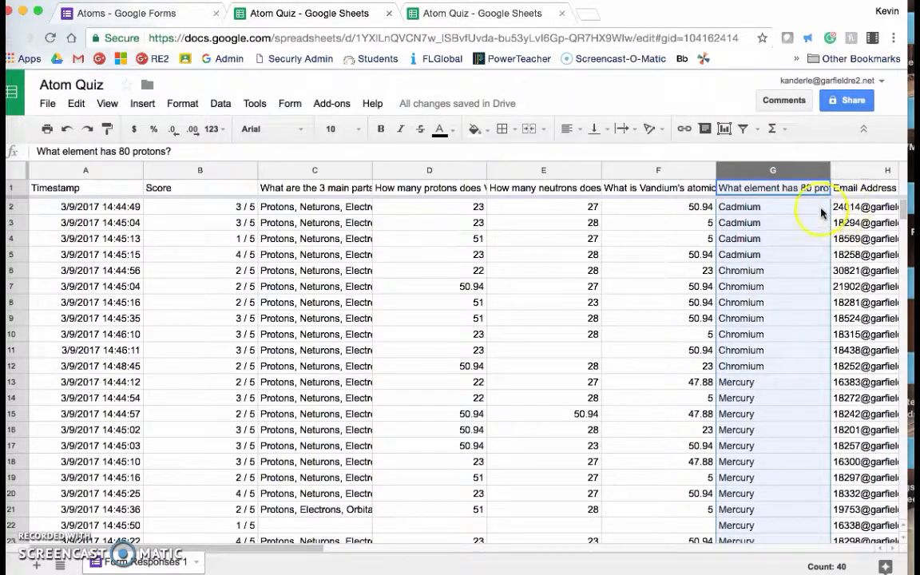
{"action": "scroll", "coordinate": [816, 305], "scroll_direction": "down", "scroll_amount": 2}
{"action": "scroll", "coordinate": [816, 305], "scroll_direction": "down", "scroll_amount": 1}
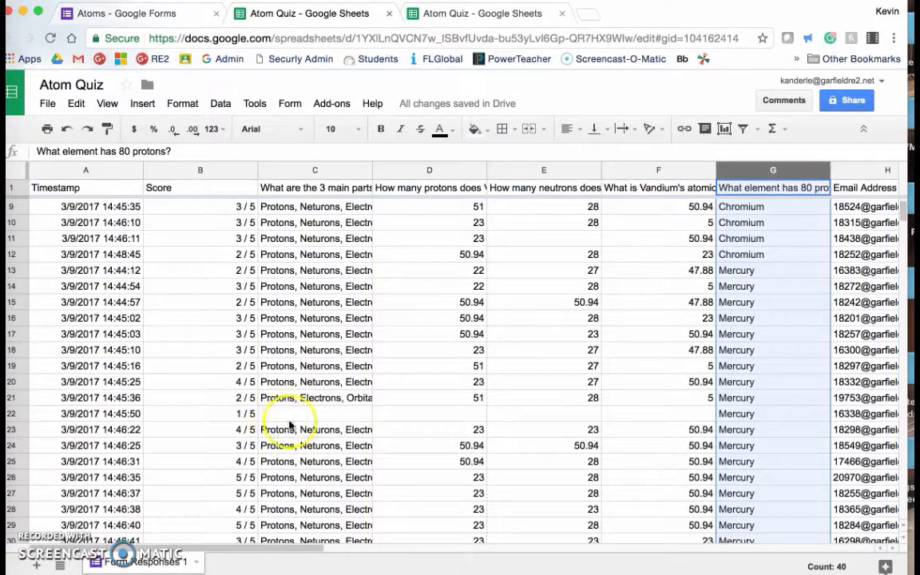
{"action": "scroll", "coordinate": [484, 397], "scroll_direction": "up", "scroll_amount": 3}
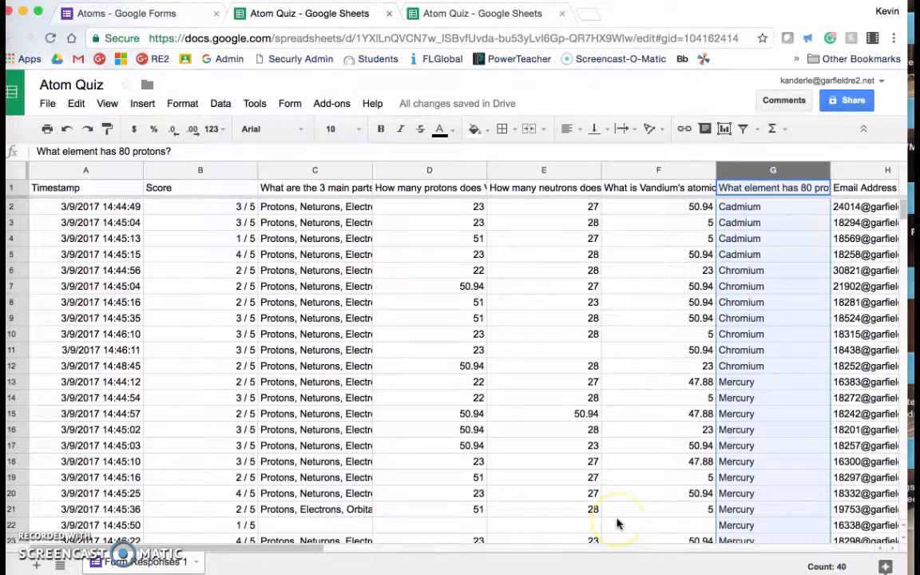
{"action": "scroll", "coordinate": [616, 523], "scroll_direction": "down", "scroll_amount": 2}
{"action": "scroll", "coordinate": [811, 442], "scroll_direction": "down", "scroll_amount": 3}
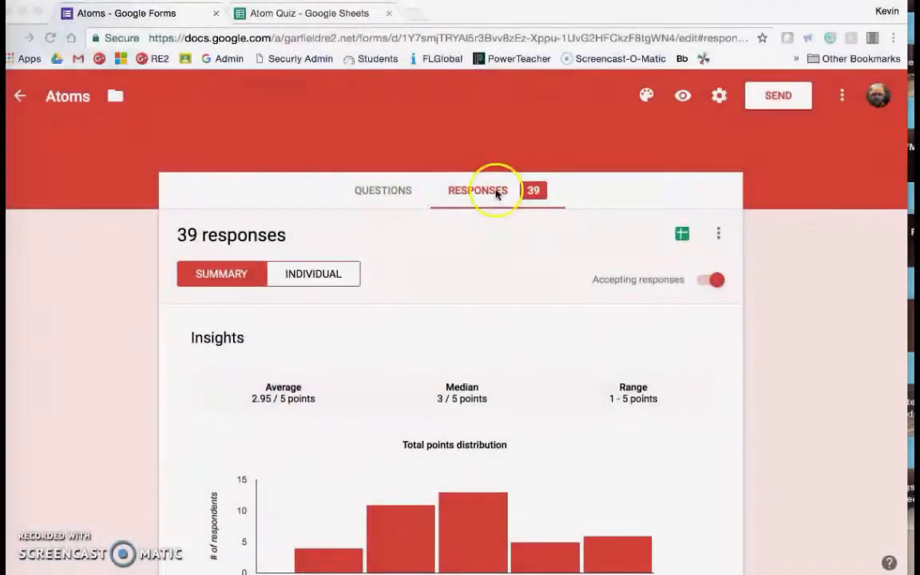
Back in Google Forms, view the individual responses and examine the first respondent's graded answers to every question.
{"action": "left_click", "coordinate": [227, 273]}
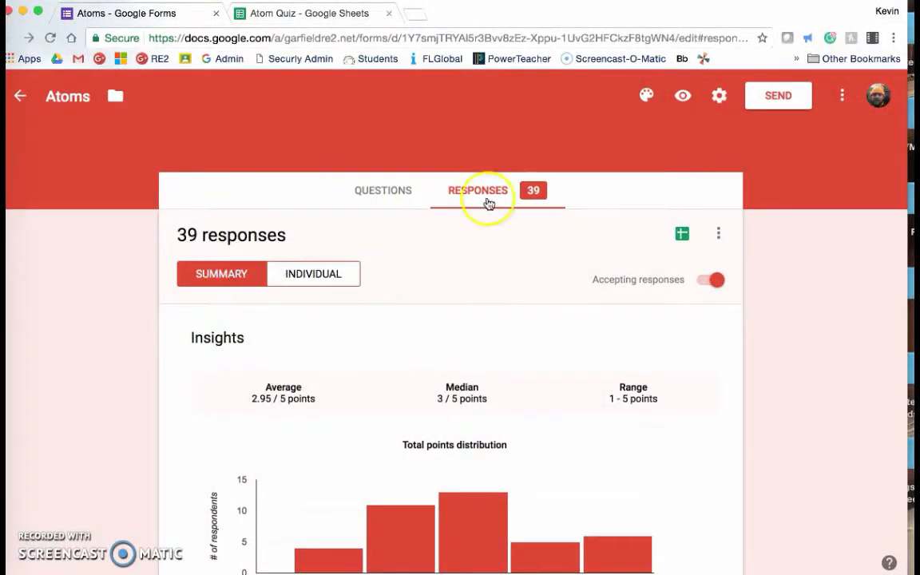
{"action": "left_click", "coordinate": [327, 278]}
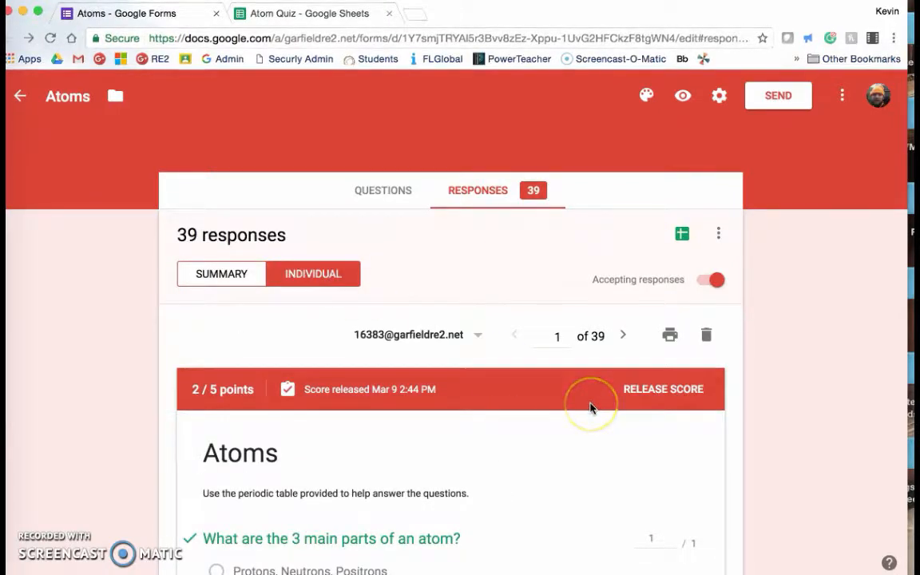
{"action": "scroll", "coordinate": [591, 407], "scroll_direction": "down", "scroll_amount": 2}
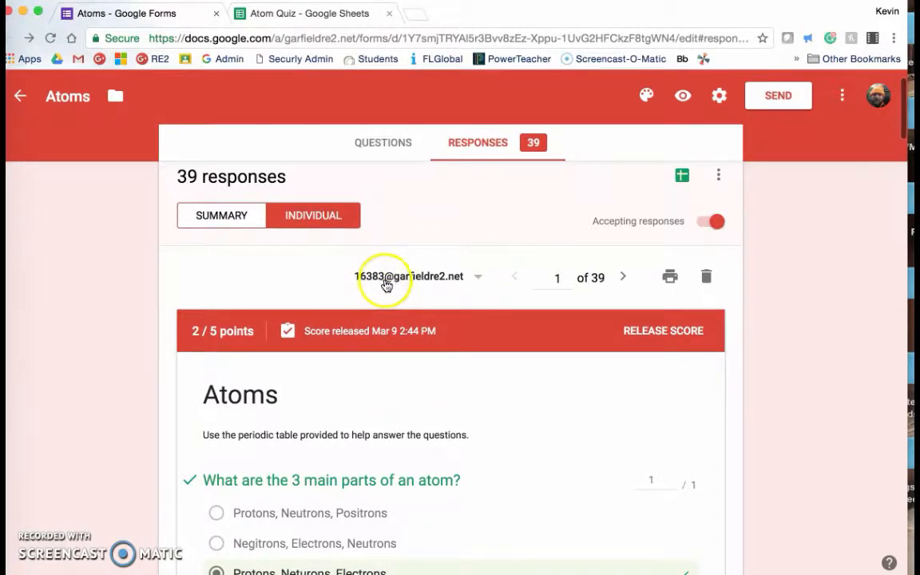
{"action": "scroll", "coordinate": [425, 292], "scroll_direction": "down", "scroll_amount": 5}
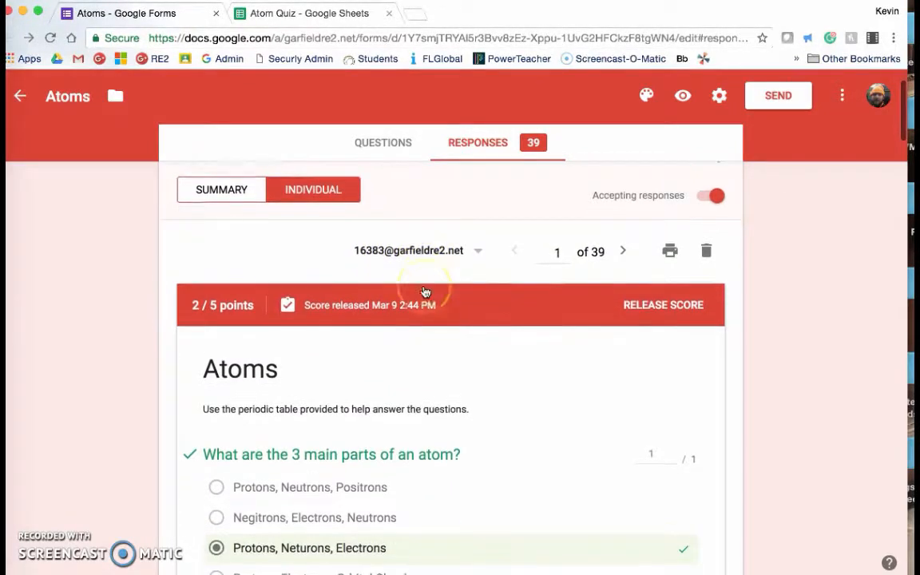
{"action": "scroll", "coordinate": [425, 293], "scroll_direction": "down", "scroll_amount": 5}
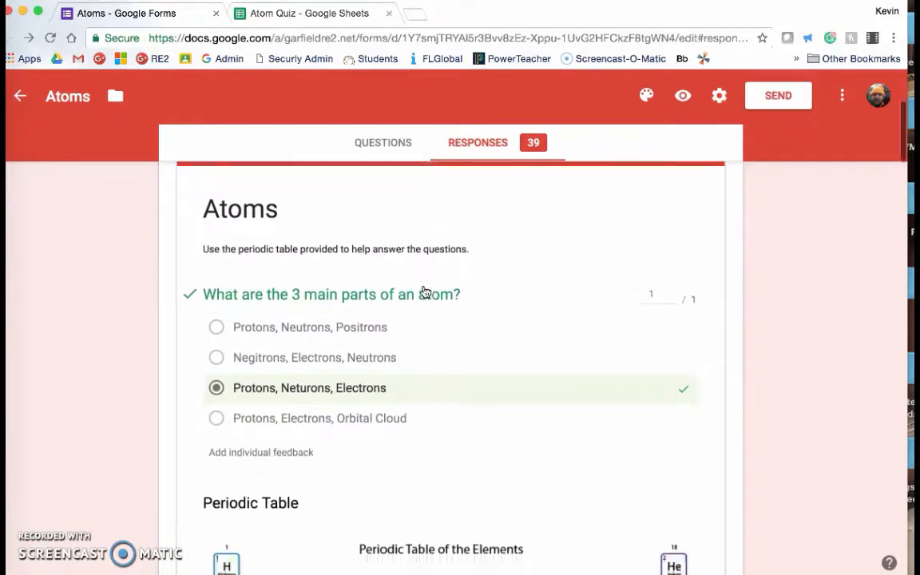
{"action": "scroll", "coordinate": [425, 293], "scroll_direction": "down", "scroll_amount": 18}
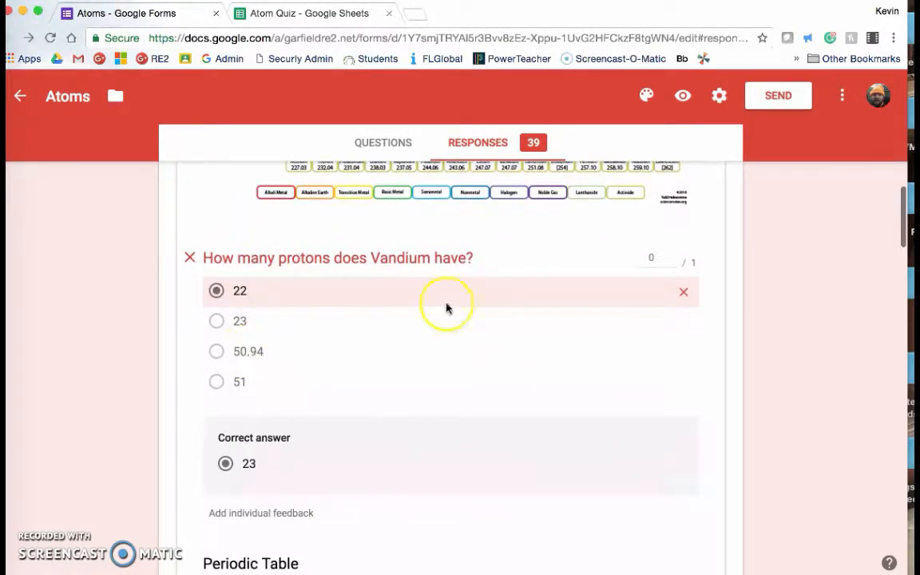
{"action": "scroll", "coordinate": [538, 315], "scroll_direction": "down", "scroll_amount": 20}
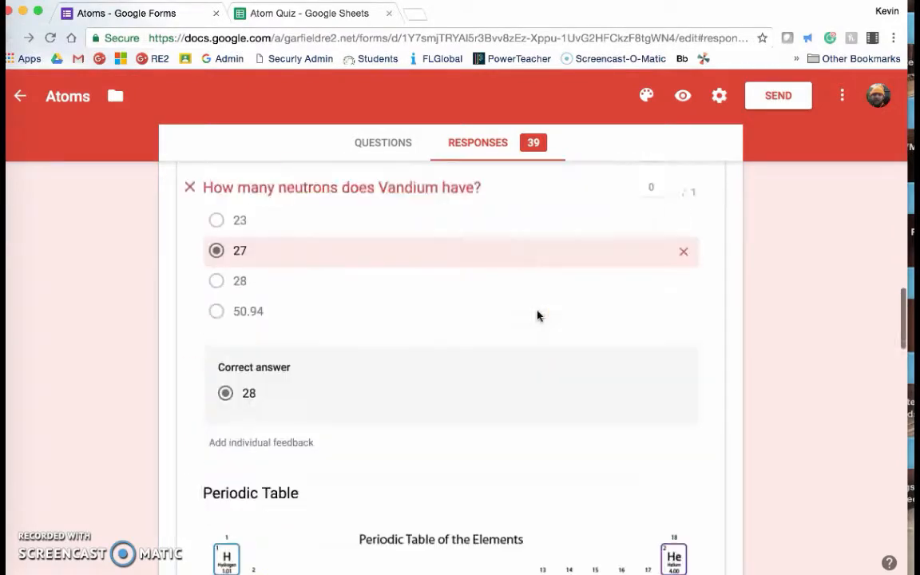
{"action": "scroll", "coordinate": [537, 315], "scroll_direction": "down", "scroll_amount": 20}
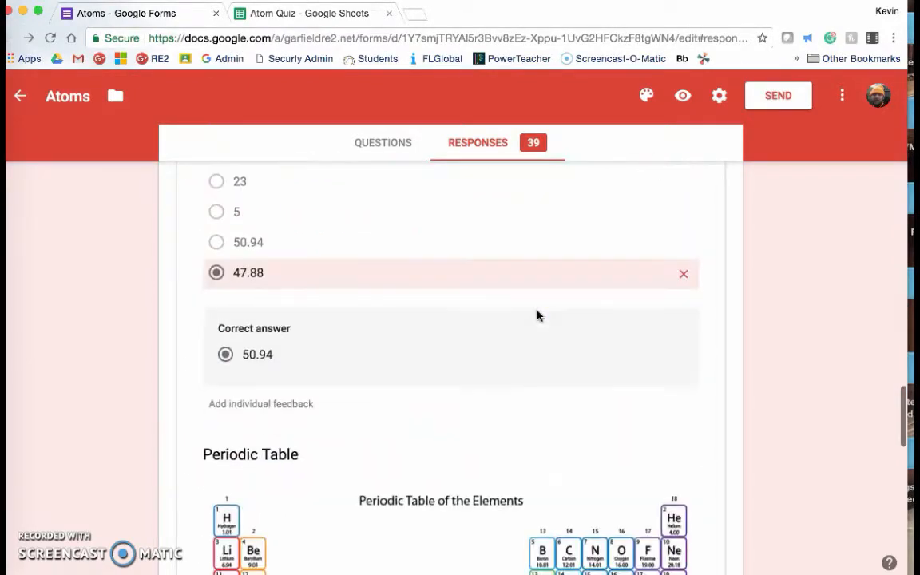
{"action": "scroll", "coordinate": [537, 314], "scroll_direction": "down", "scroll_amount": 18}
{"action": "left_click", "coordinate": [412, 267]}
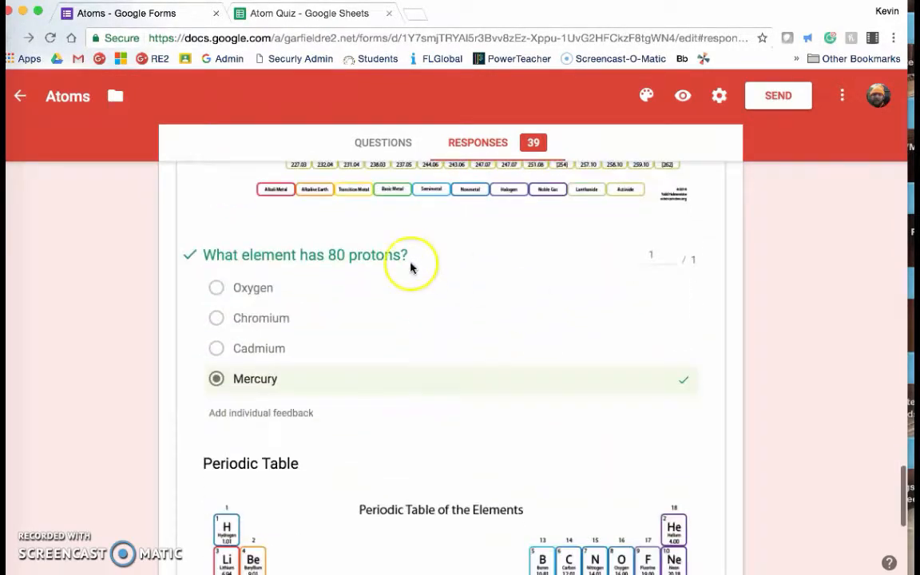
{"action": "scroll", "coordinate": [499, 421], "scroll_direction": "down", "scroll_amount": 16}
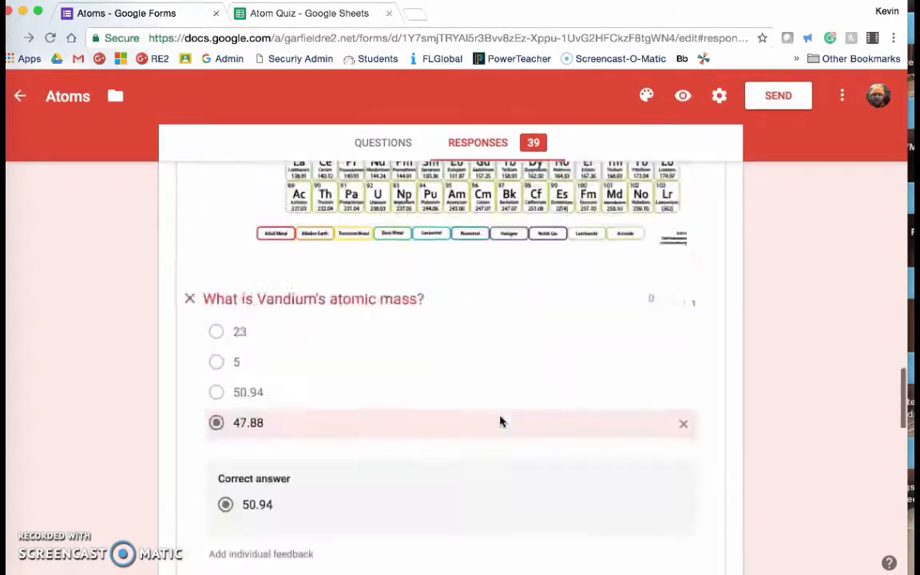
{"action": "scroll", "coordinate": [499, 421], "scroll_direction": "up", "scroll_amount": 20}
Show the second respondent's individual response and look through the list of respondents without choosing another.
{"action": "left_click", "coordinate": [604, 358]}
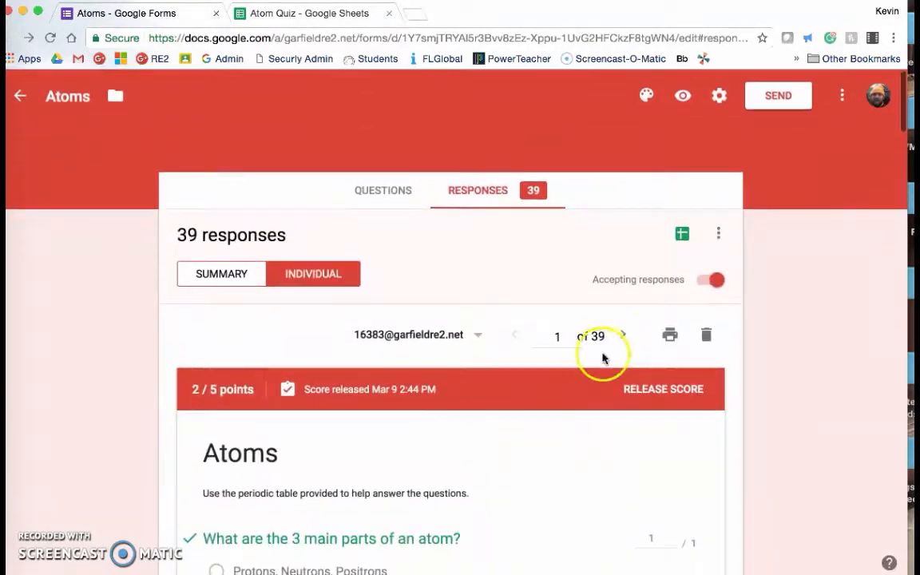
{"action": "left_click", "coordinate": [622, 336]}
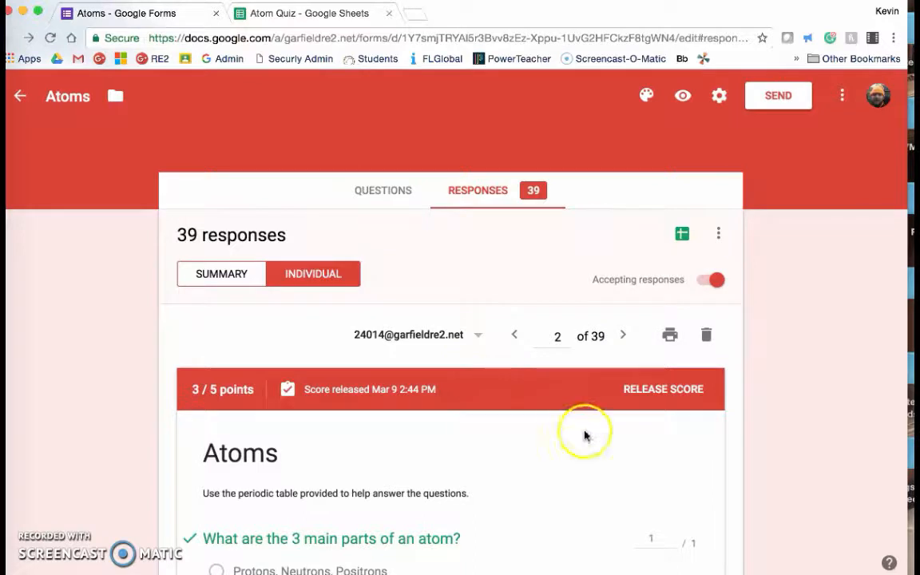
{"action": "left_click", "coordinate": [477, 336]}
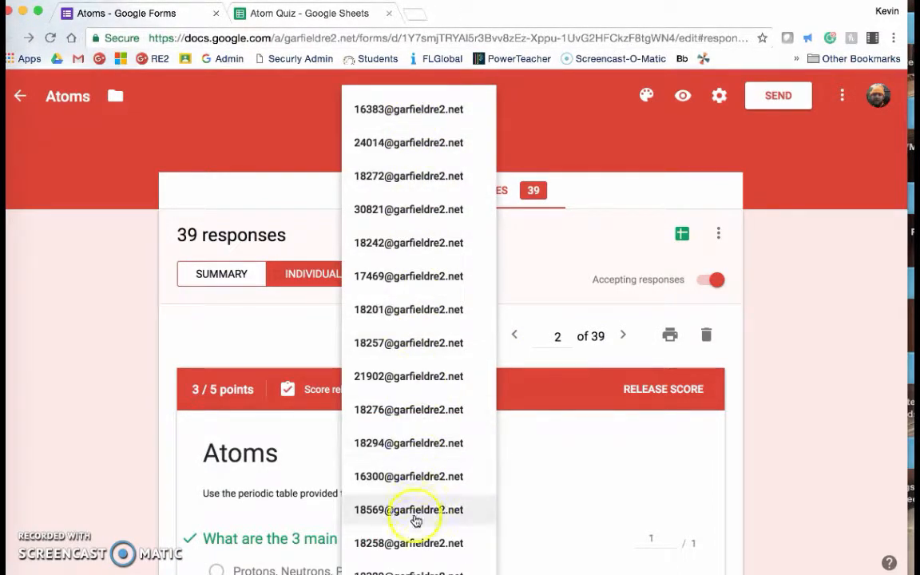
{"action": "scroll", "coordinate": [414, 520], "scroll_direction": "down", "scroll_amount": 1}
{"action": "scroll", "coordinate": [415, 528], "scroll_direction": "down", "scroll_amount": 10}
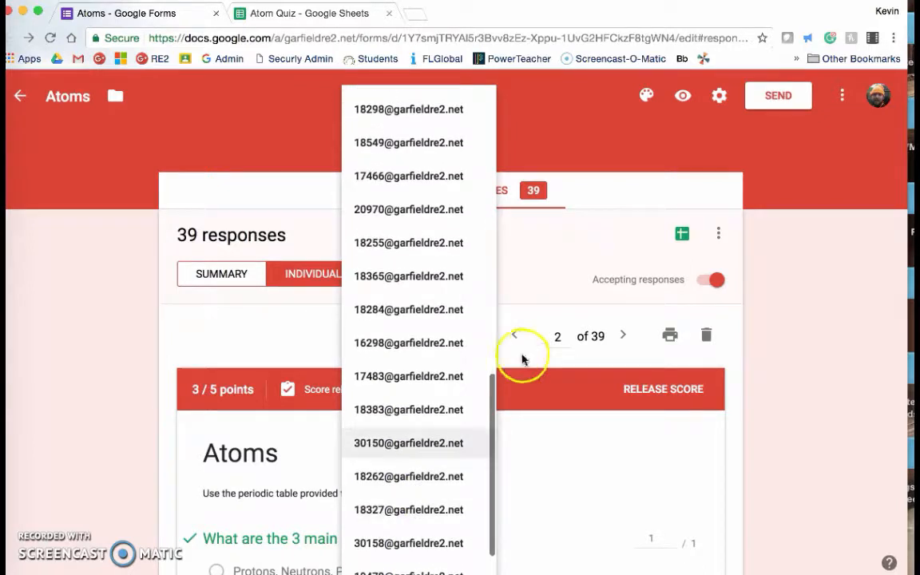
{"action": "left_click", "coordinate": [542, 362]}
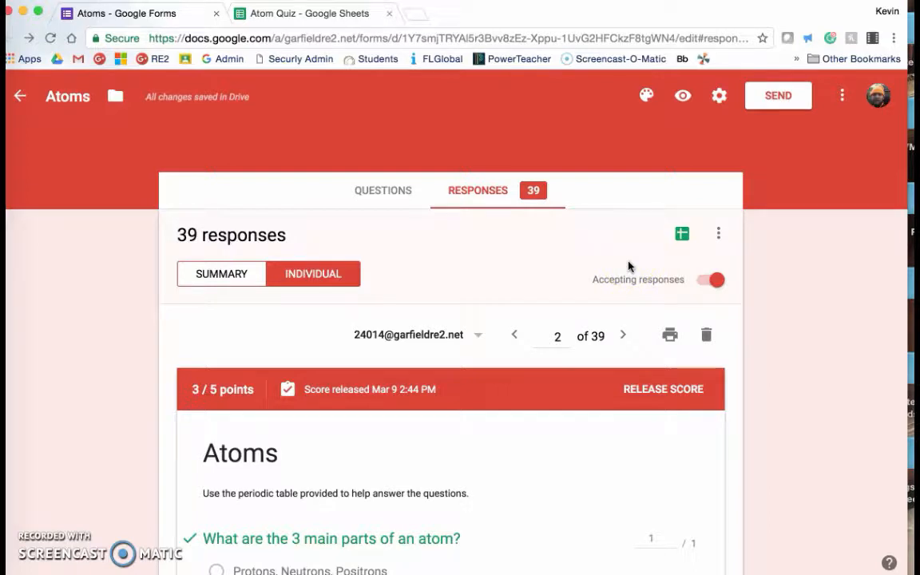
Stop the form from accepting responses, and turn accepting responses back on.
{"action": "left_click", "coordinate": [714, 282]}
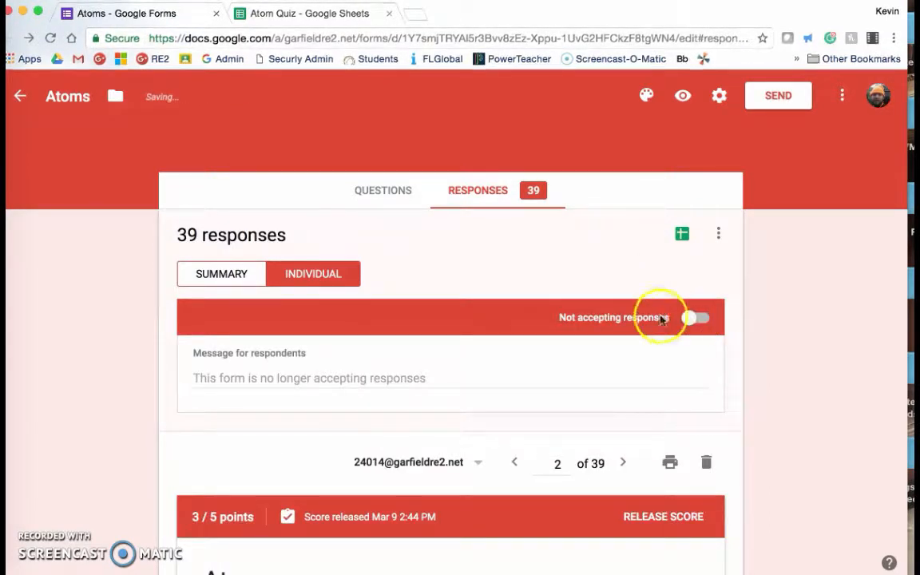
{"action": "left_click", "coordinate": [693, 316]}
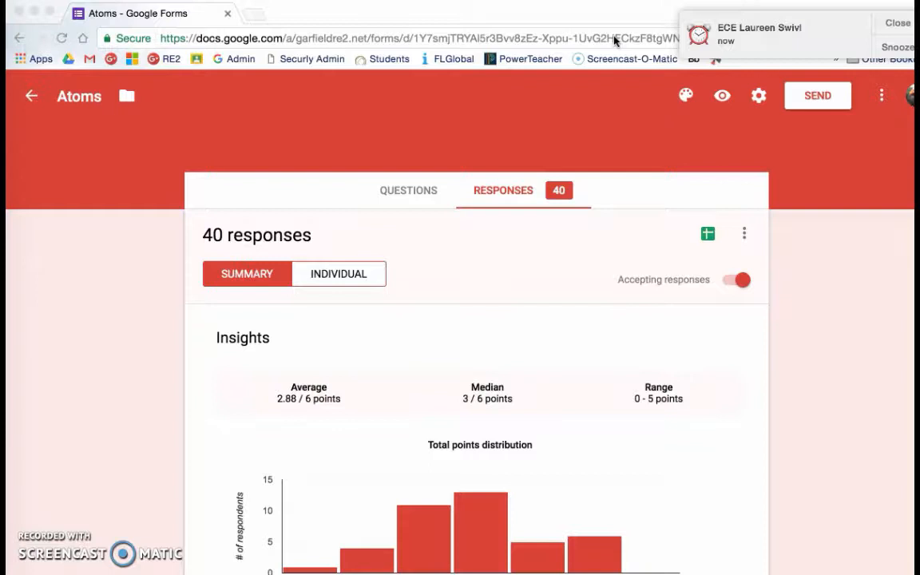
Dismiss the calendar reminder notification covering part of the browser window.
{"action": "left_click", "coordinate": [549, 72]}
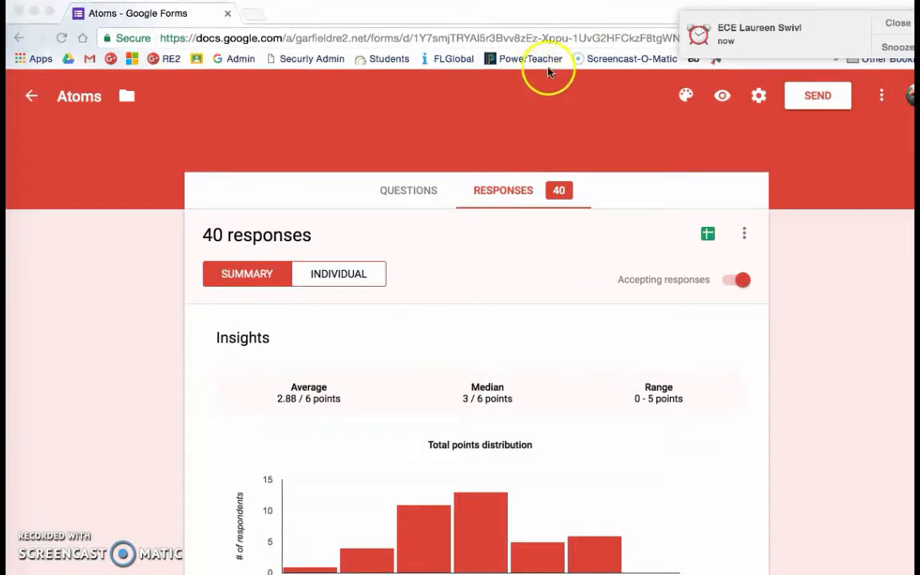
{"action": "left_click", "coordinate": [895, 23]}
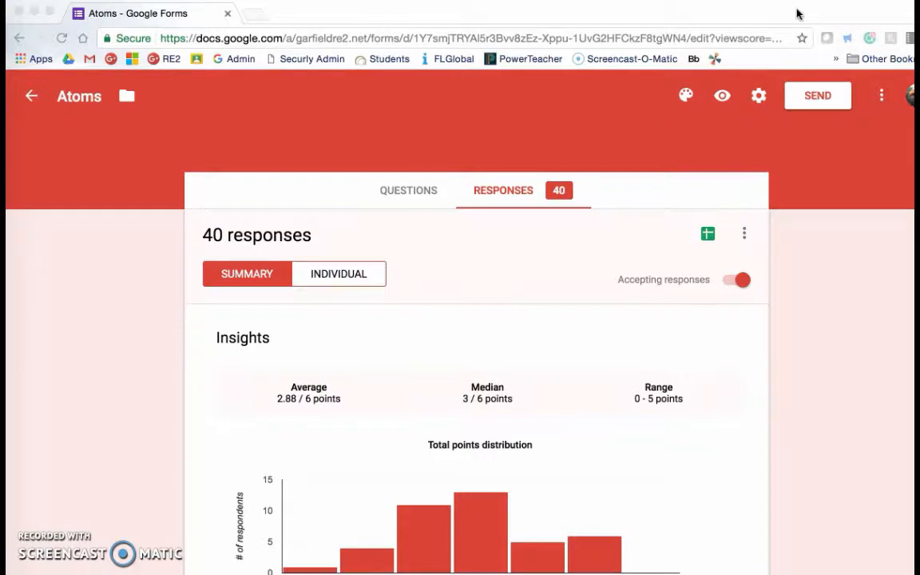
{"action": "left_click", "coordinate": [406, 86]}
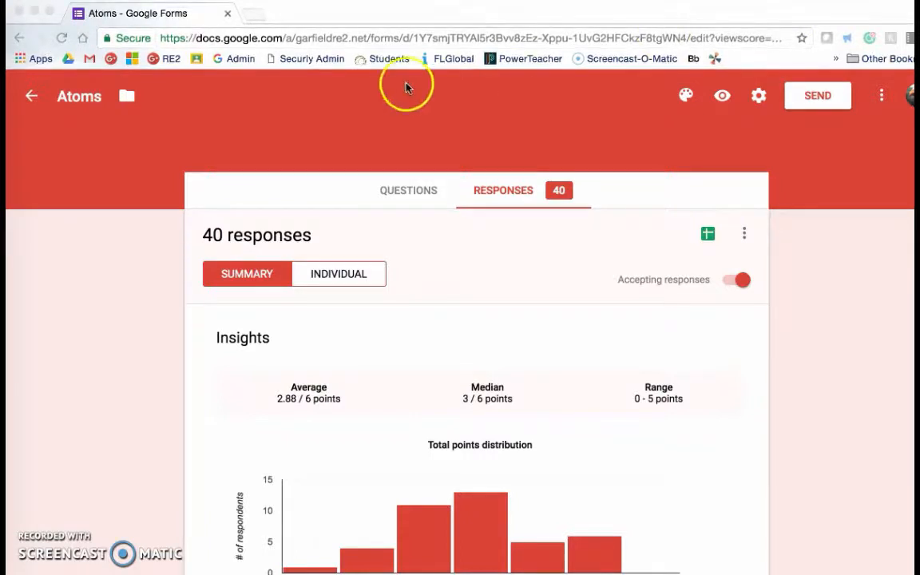
Display the quiz's questions and look through them down to the long-answer question about finding the number of Neutrons.
{"action": "left_click", "coordinate": [406, 191]}
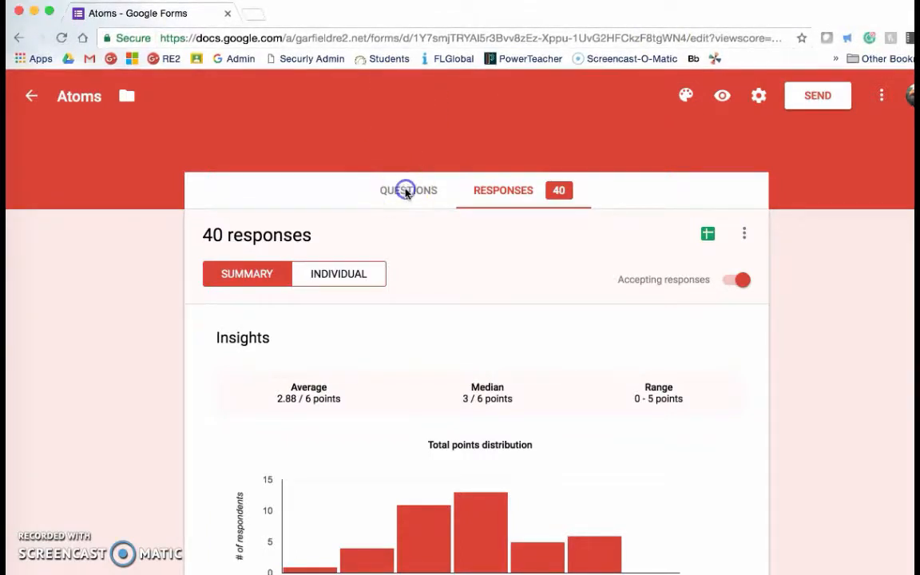
{"action": "left_click", "coordinate": [409, 200]}
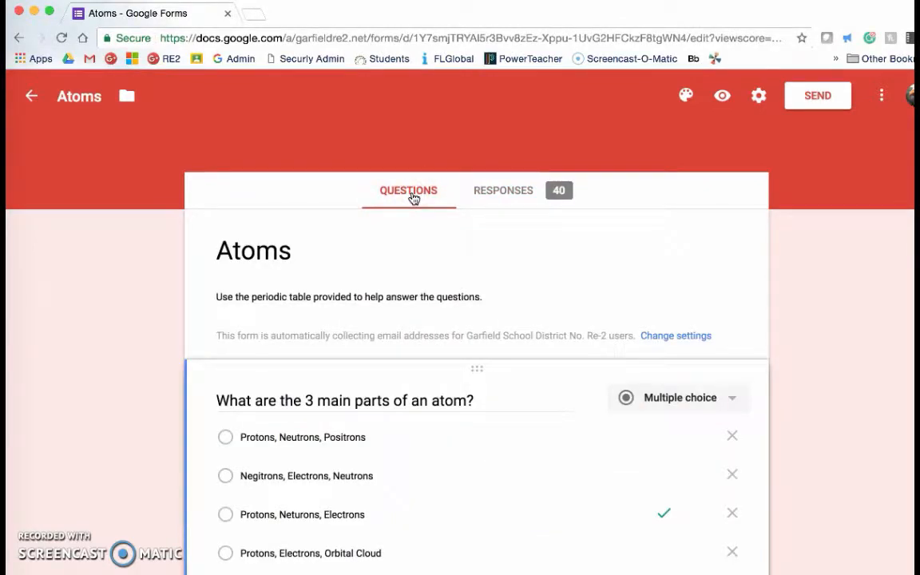
{"action": "scroll", "coordinate": [535, 359], "scroll_direction": "down", "scroll_amount": 15}
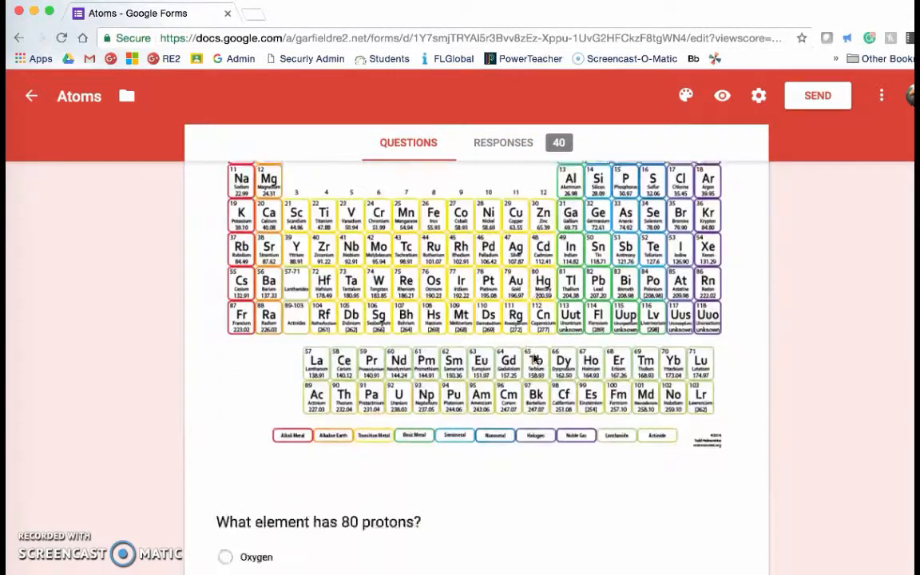
{"action": "scroll", "coordinate": [535, 360], "scroll_direction": "down", "scroll_amount": 15}
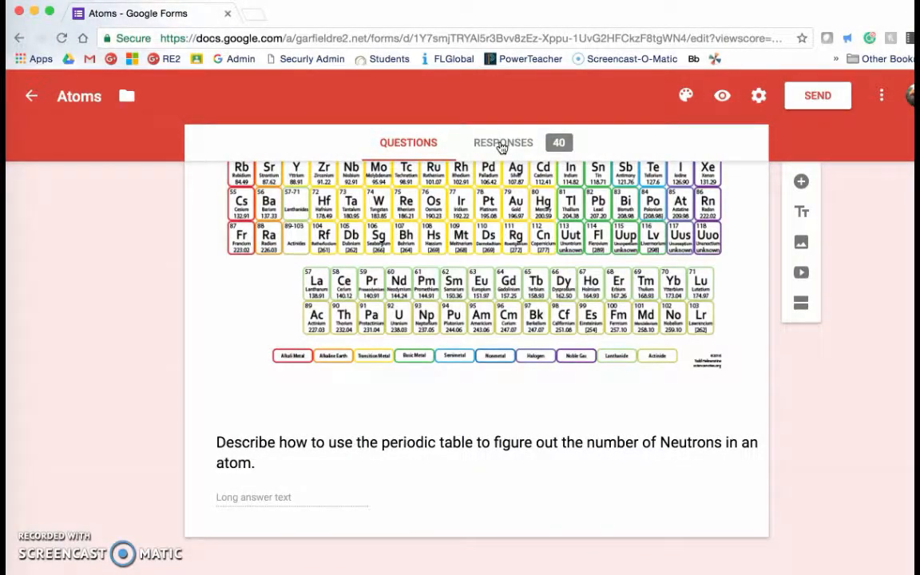
View the summary of responses down to the written answer to the question about finding the number of Neutrons.
{"action": "left_click", "coordinate": [501, 145]}
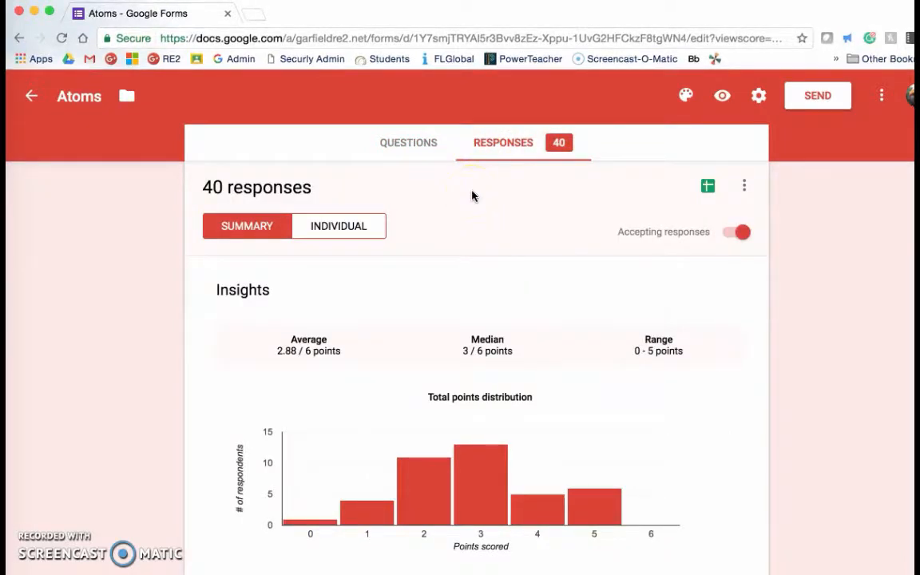
{"action": "scroll", "coordinate": [459, 351], "scroll_direction": "down", "scroll_amount": 5}
{"action": "scroll", "coordinate": [465, 353], "scroll_direction": "down", "scroll_amount": 15}
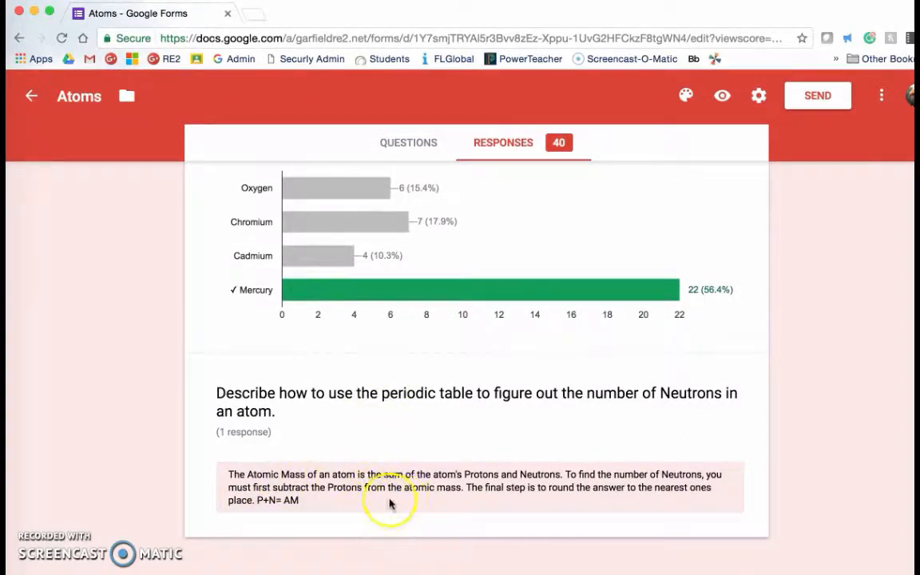
{"action": "scroll", "coordinate": [472, 366], "scroll_direction": "up", "scroll_amount": 15}
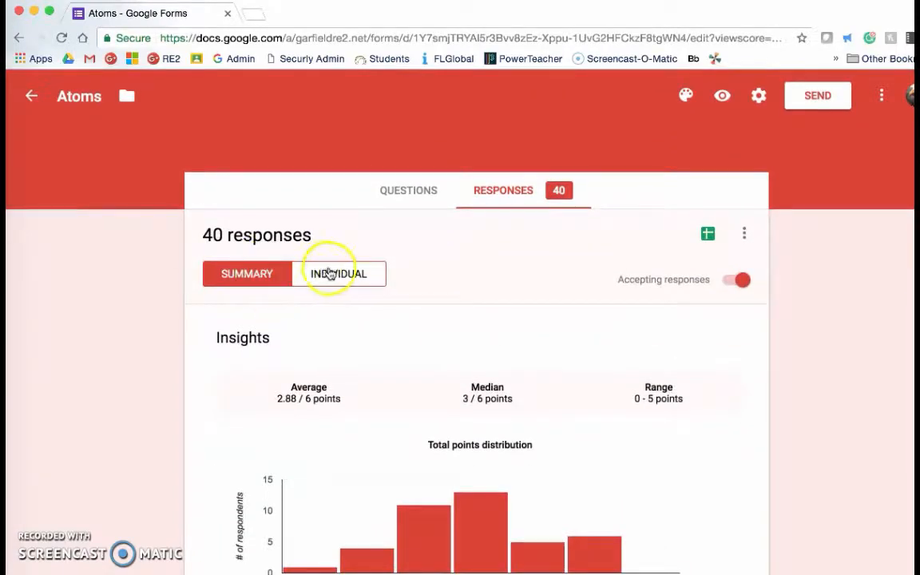
Show the individual response of the last respondent in the list and review it down to the written answer about Neutrons.
{"action": "left_click", "coordinate": [349, 274]}
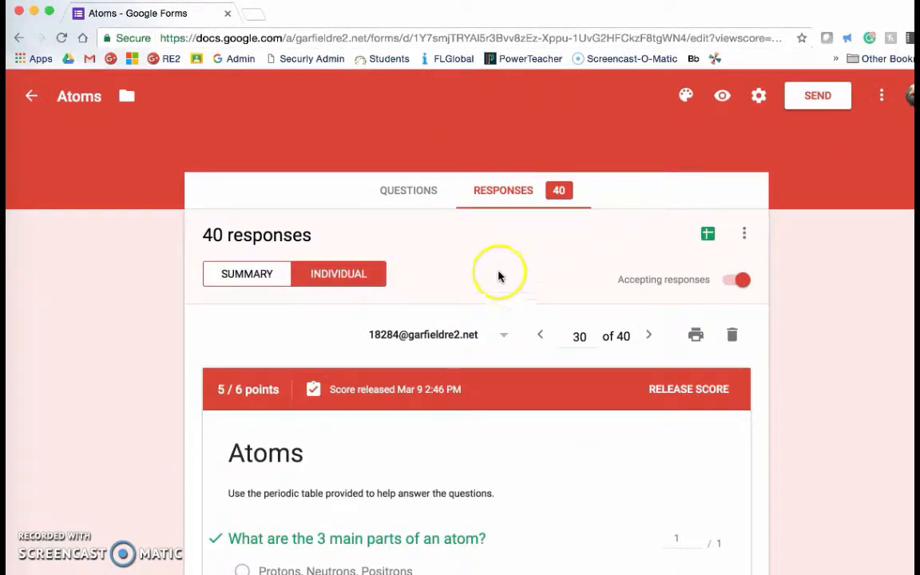
{"action": "left_click", "coordinate": [504, 334]}
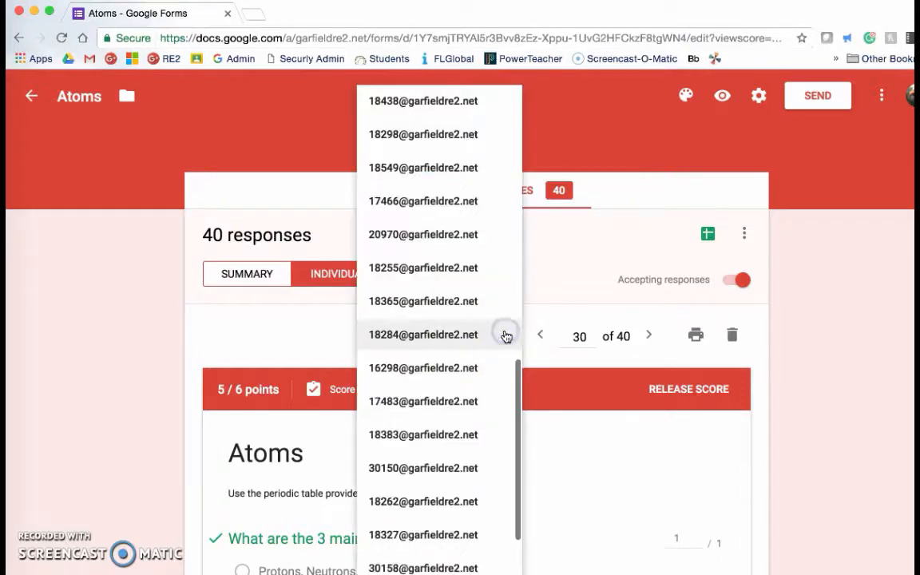
{"action": "scroll", "coordinate": [506, 337], "scroll_direction": "down", "scroll_amount": 3}
{"action": "scroll", "coordinate": [507, 337], "scroll_direction": "down", "scroll_amount": 5}
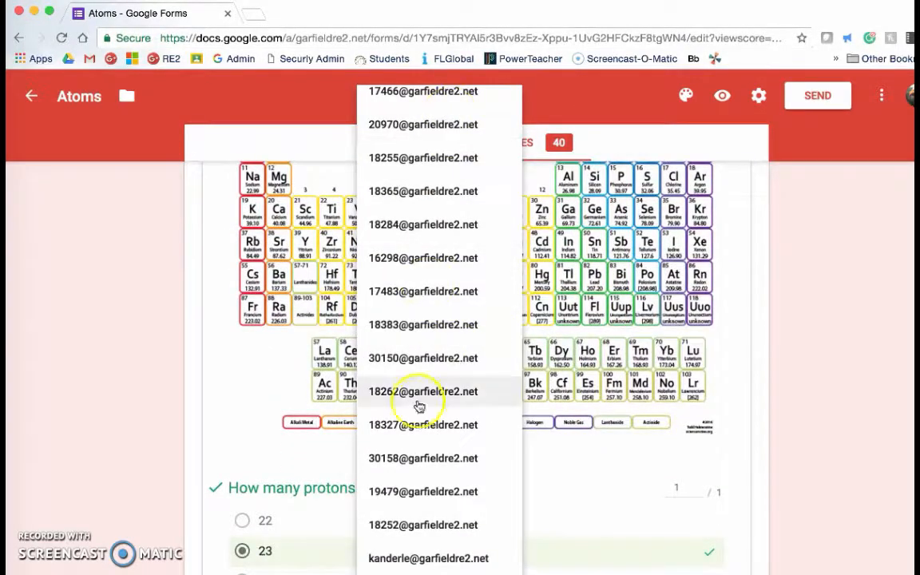
{"action": "left_click", "coordinate": [432, 557]}
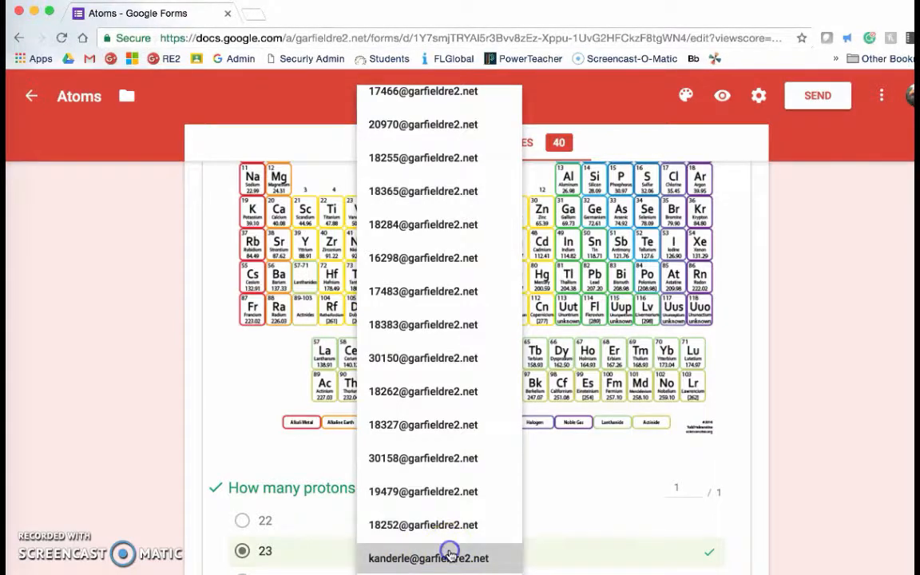
{"action": "scroll", "coordinate": [481, 419], "scroll_direction": "down", "scroll_amount": 5}
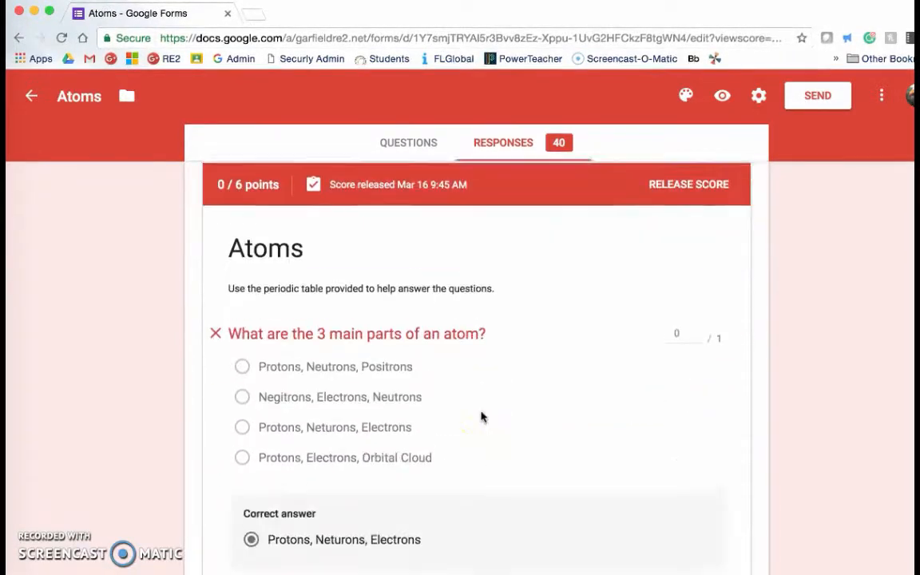
{"action": "scroll", "coordinate": [482, 357], "scroll_direction": "down", "scroll_amount": 4}
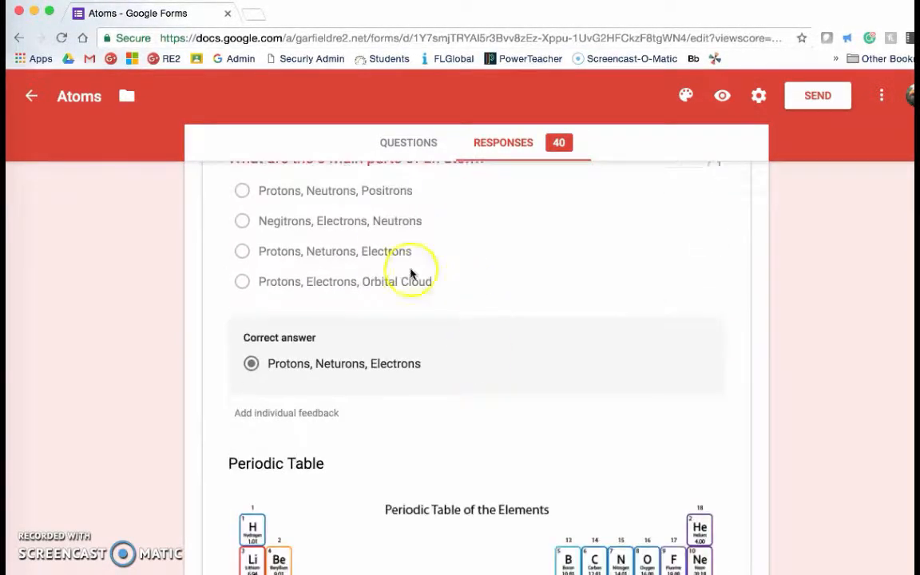
{"action": "scroll", "coordinate": [503, 495], "scroll_direction": "down", "scroll_amount": 20}
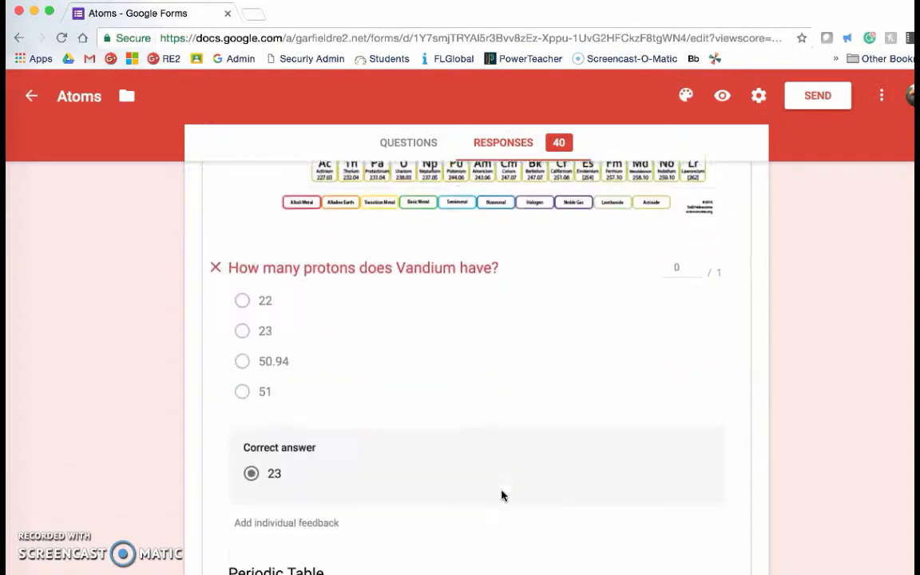
{"action": "scroll", "coordinate": [503, 495], "scroll_direction": "down", "scroll_amount": 20}
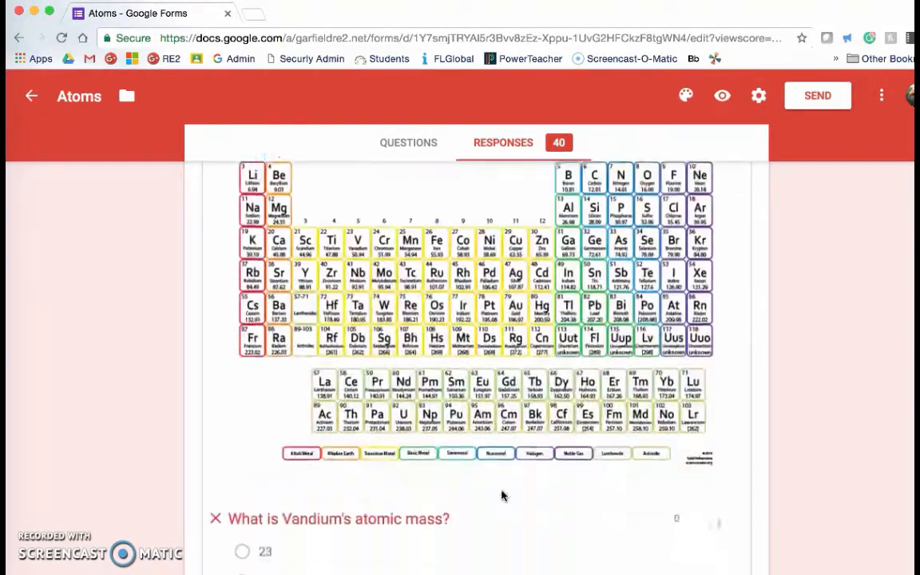
{"action": "scroll", "coordinate": [503, 495], "scroll_direction": "down", "scroll_amount": 20}
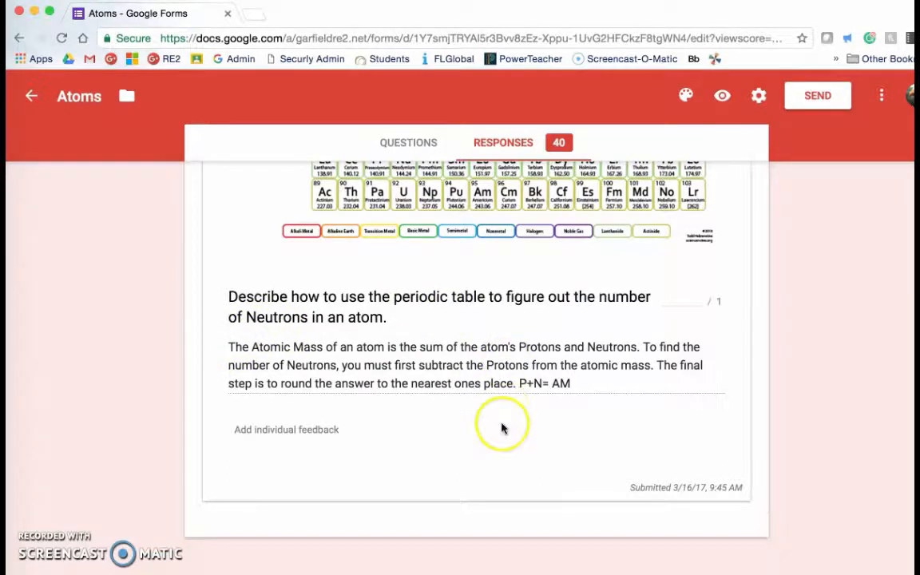
Award 1 point to the written answer about Neutrons without adding individual feedback, save the grade and check the graded question.
{"action": "left_click", "coordinate": [324, 430]}
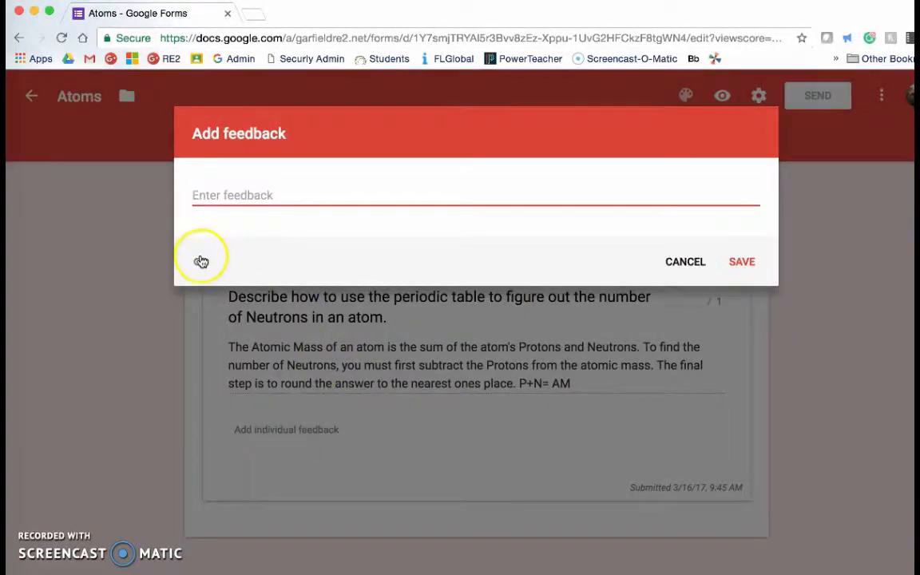
{"action": "left_click", "coordinate": [685, 270]}
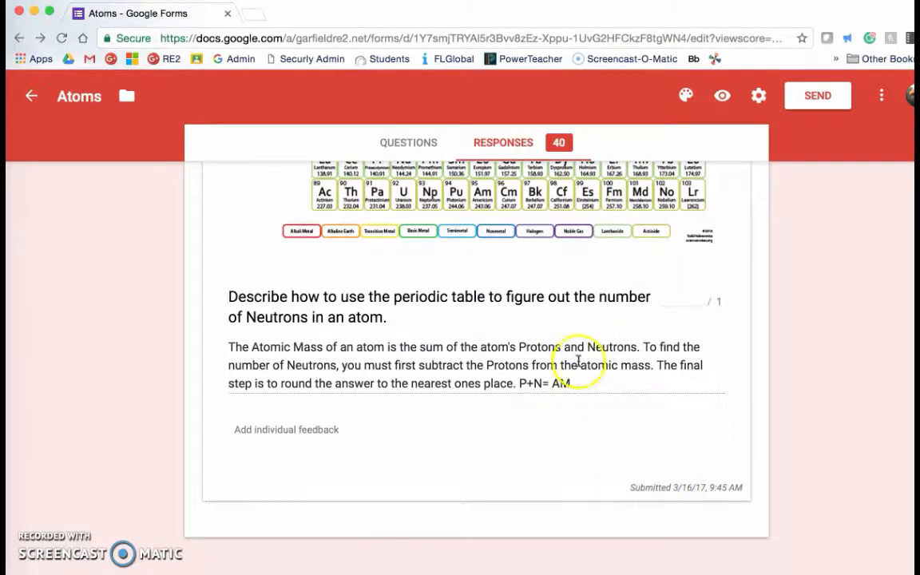
{"action": "left_click", "coordinate": [678, 298]}
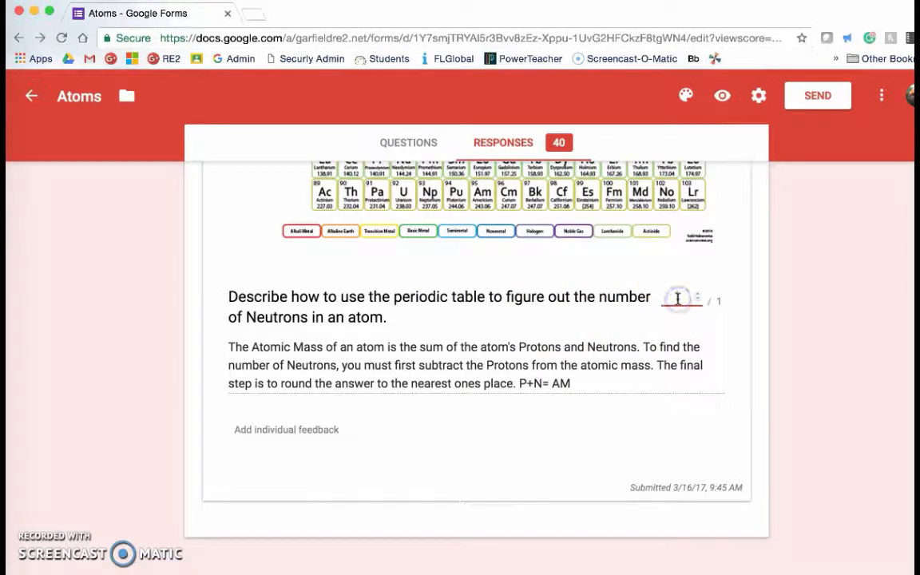
{"action": "type", "text": "1"}
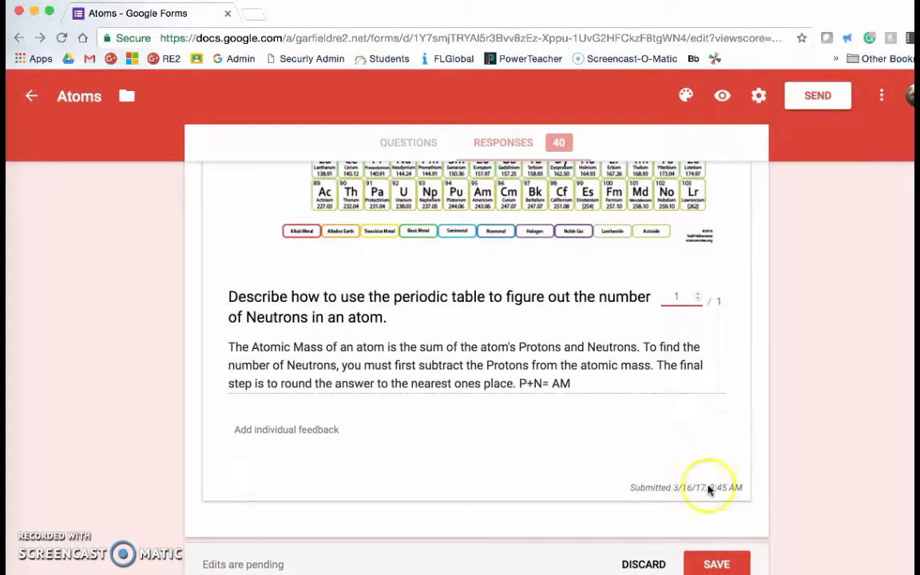
{"action": "left_click", "coordinate": [716, 565]}
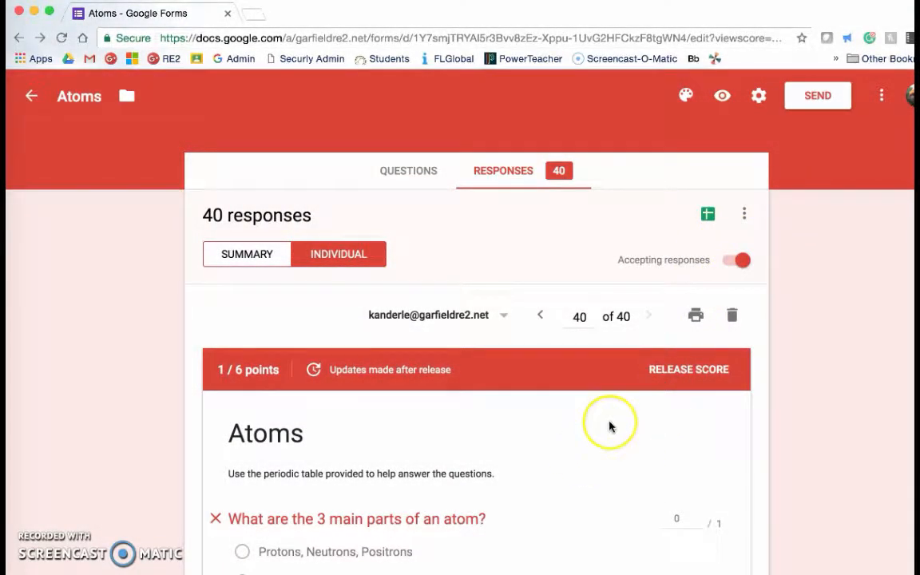
{"action": "scroll", "coordinate": [609, 427], "scroll_direction": "down", "scroll_amount": 20}
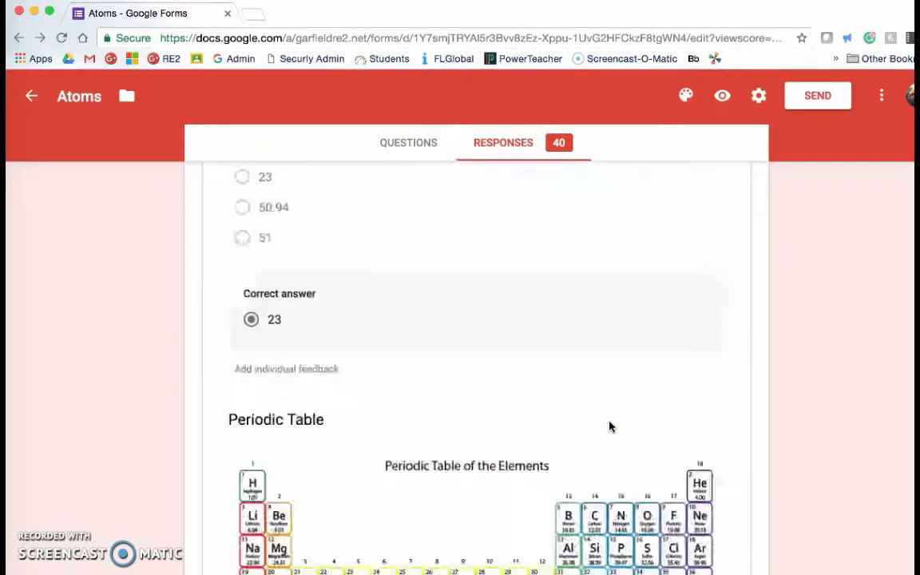
{"action": "left_click", "coordinate": [559, 277]}
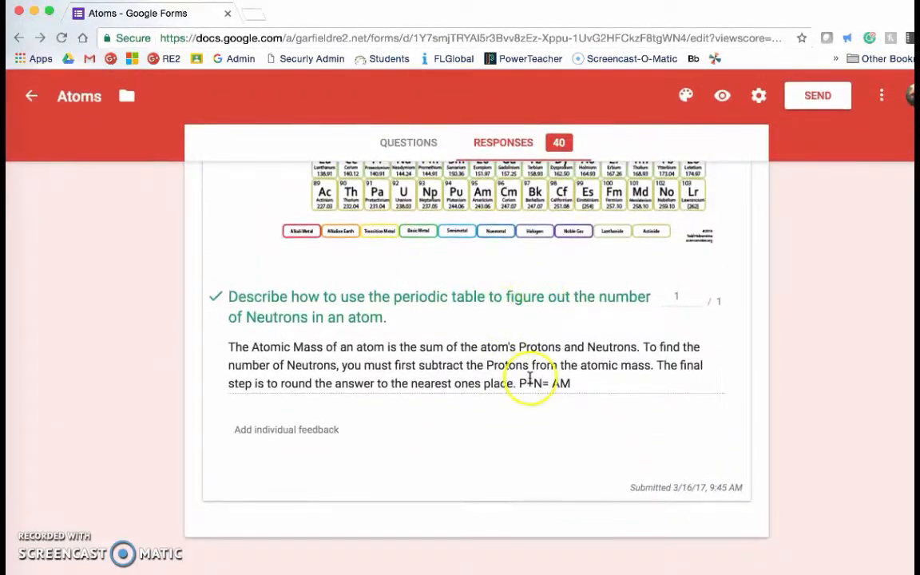
Release the updated score by email to the last respondent only, without adding a message.
{"action": "scroll", "coordinate": [529, 379], "scroll_direction": "up", "scroll_amount": 20}
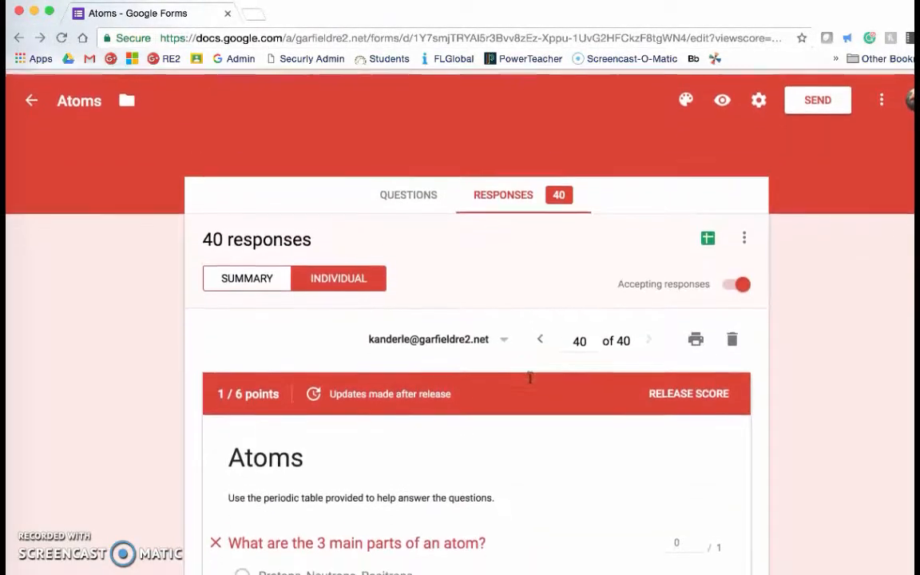
{"action": "left_click", "coordinate": [704, 391]}
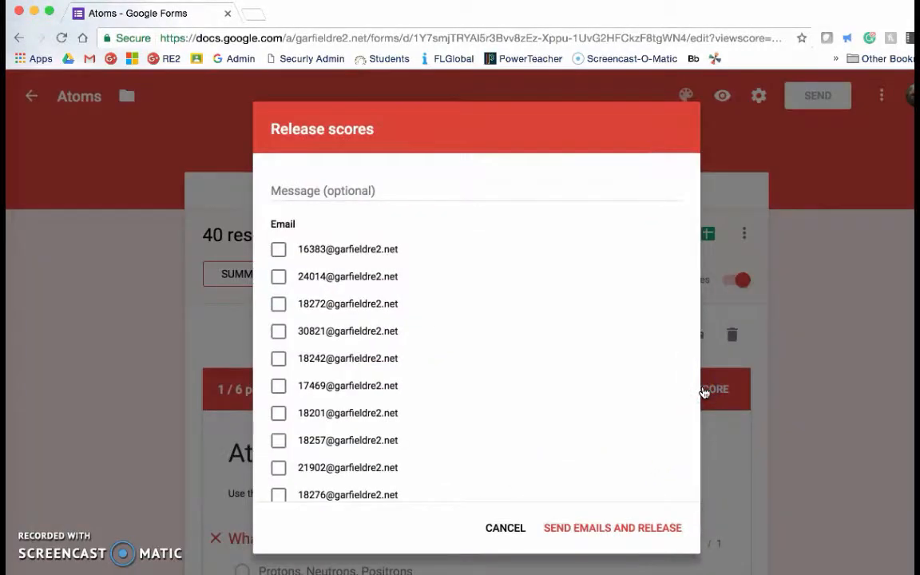
{"action": "scroll", "coordinate": [357, 309], "scroll_direction": "down", "scroll_amount": 15}
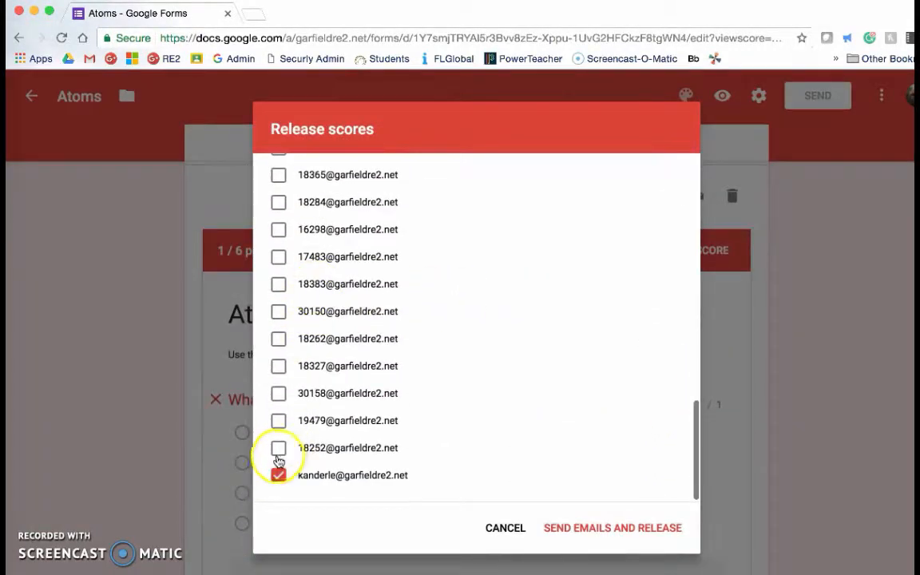
{"action": "left_click", "coordinate": [592, 528]}
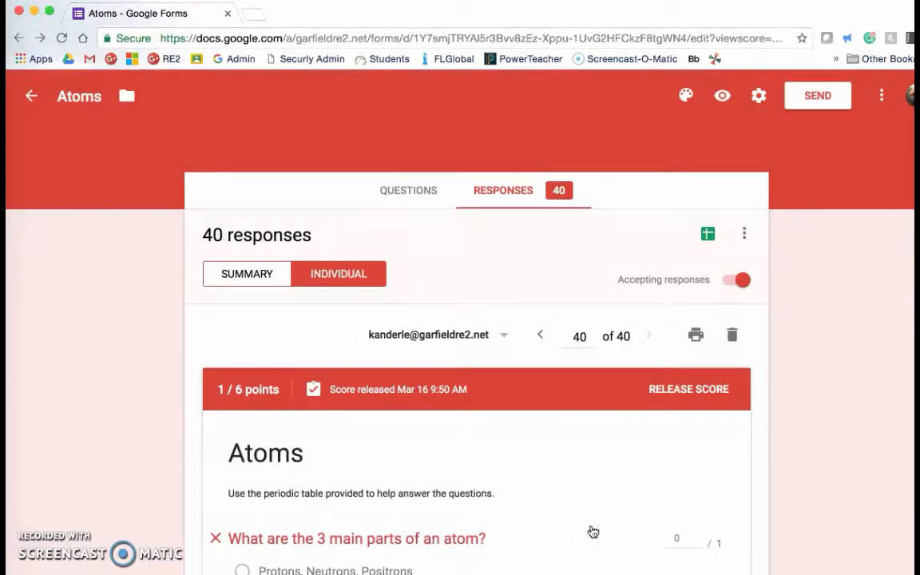
{"action": "left_click", "coordinate": [703, 436]}
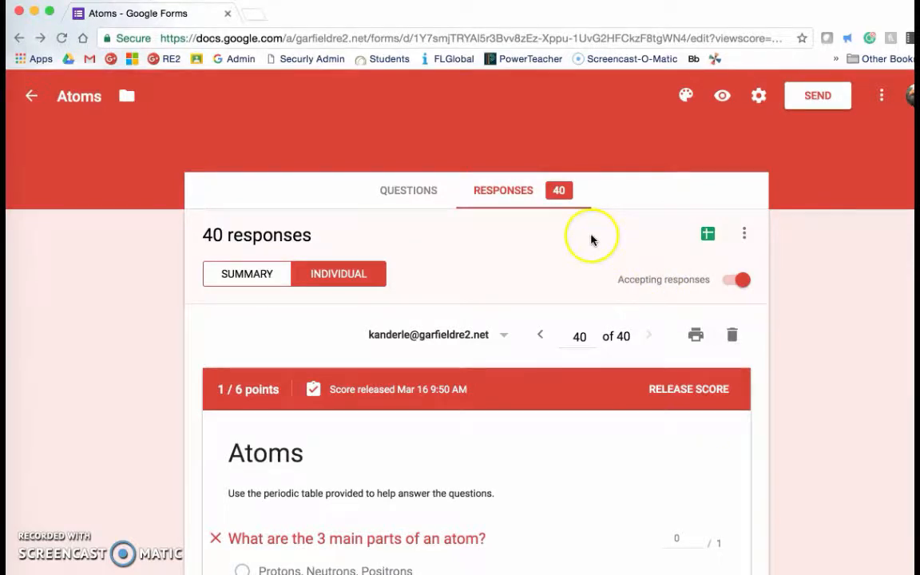
Open the form's quiz settings to examine the grade release and respondent visibility options.
{"action": "scroll", "coordinate": [432, 344], "scroll_direction": "down", "scroll_amount": 3}
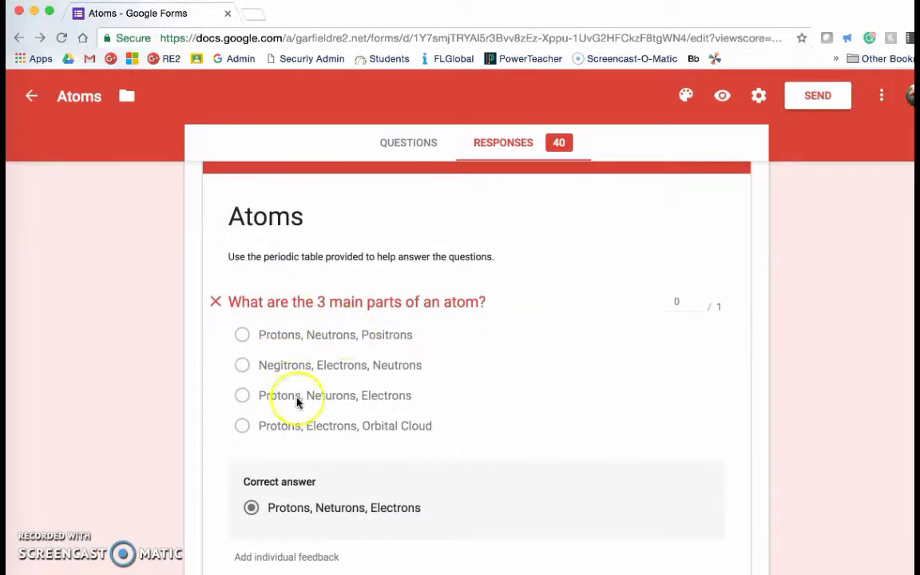
{"action": "scroll", "coordinate": [303, 452], "scroll_direction": "up", "scroll_amount": 3}
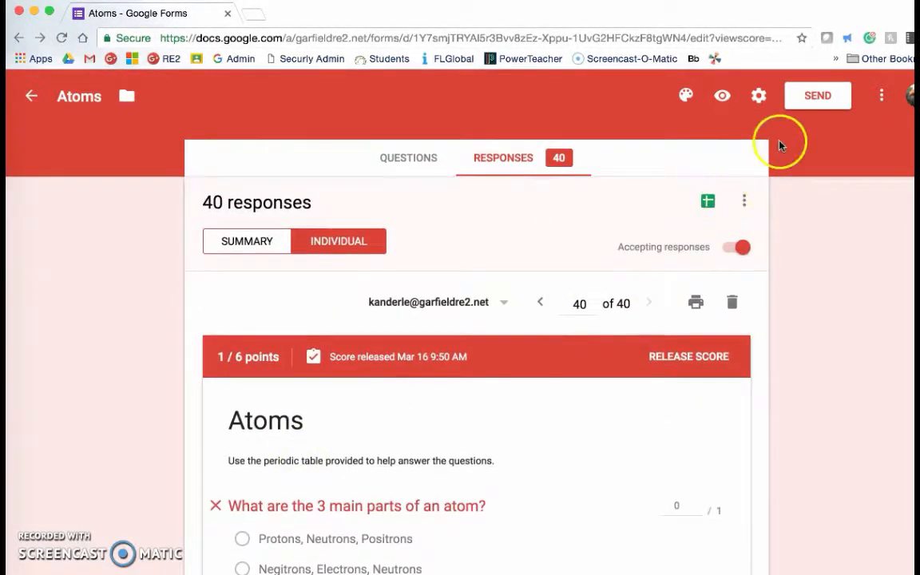
{"action": "left_click", "coordinate": [759, 97]}
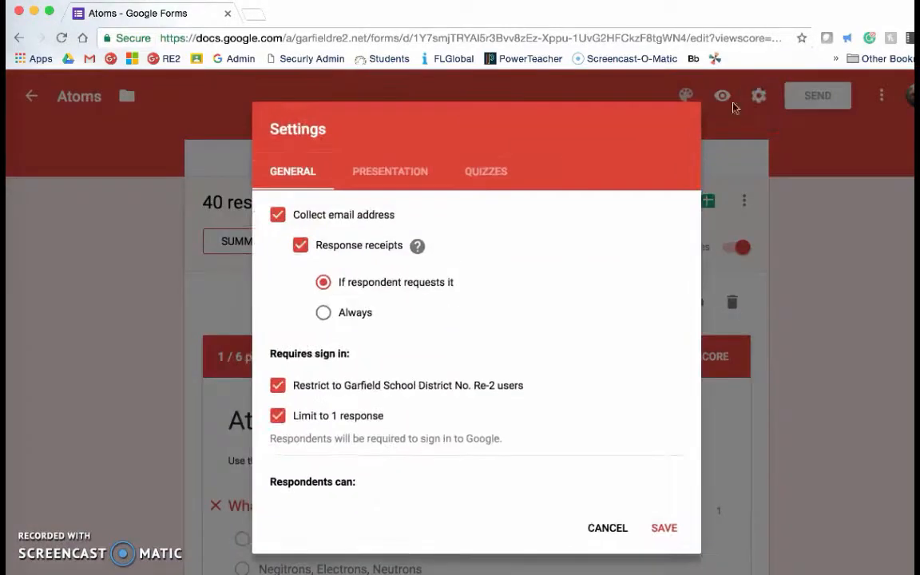
{"action": "left_click", "coordinate": [493, 171]}
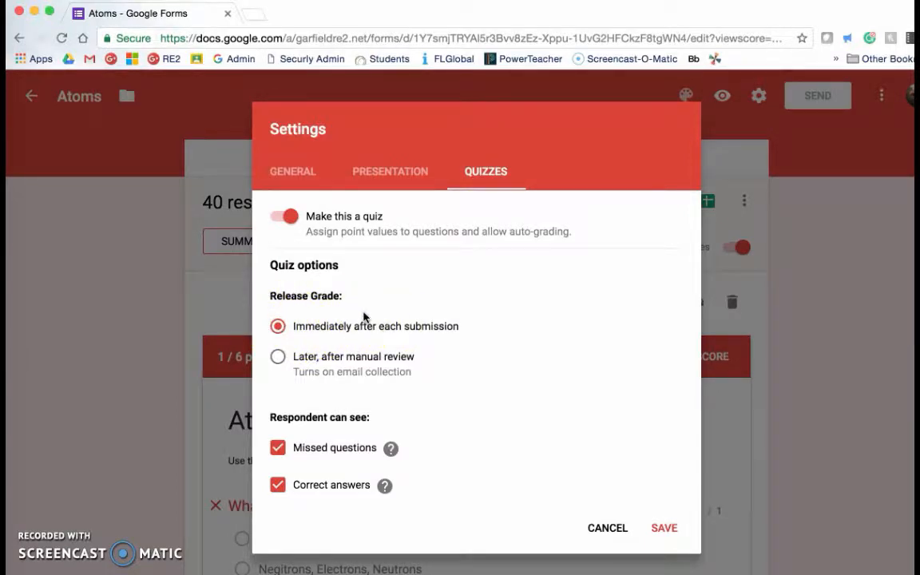
Set the quiz grades to be released later, after manual review, and save the settings.
{"action": "left_click", "coordinate": [279, 359]}
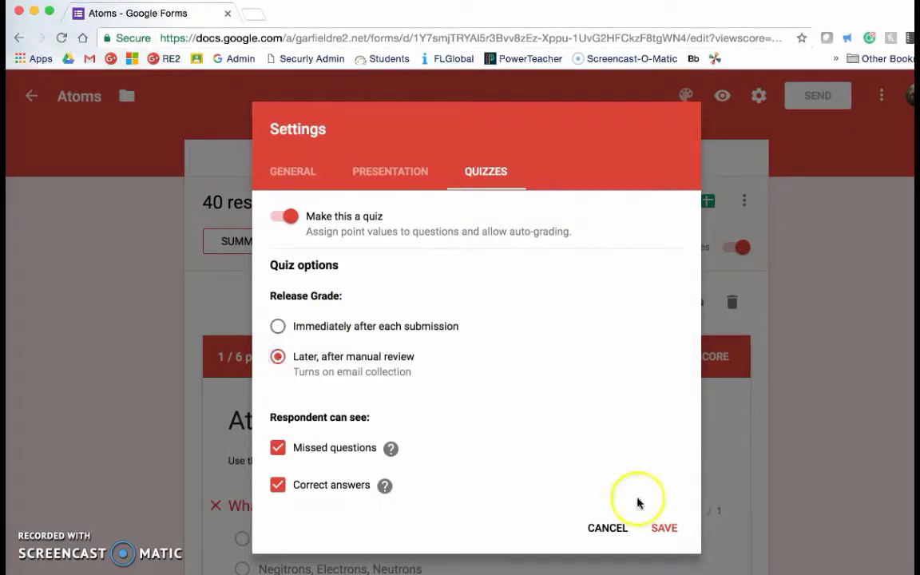
{"action": "left_click", "coordinate": [663, 529]}
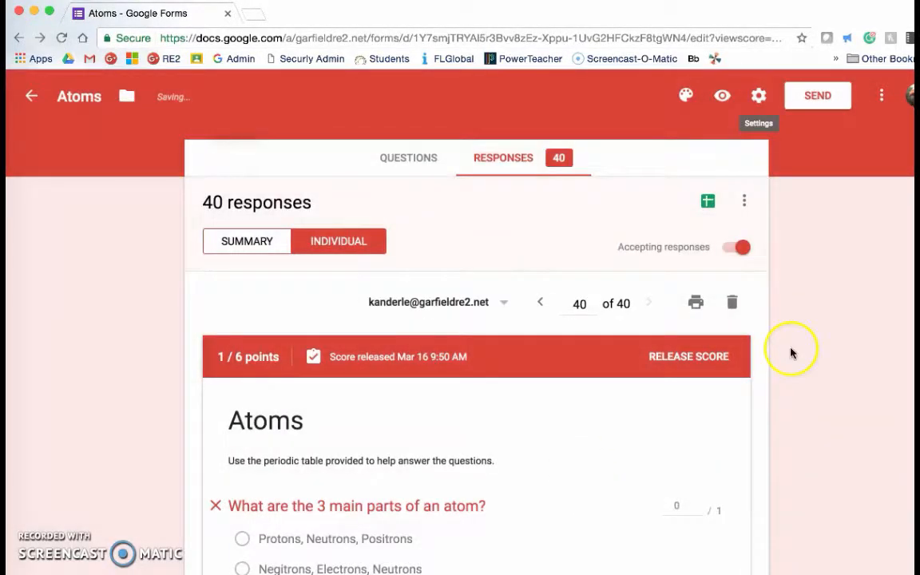
{"action": "left_click", "coordinate": [666, 361]}
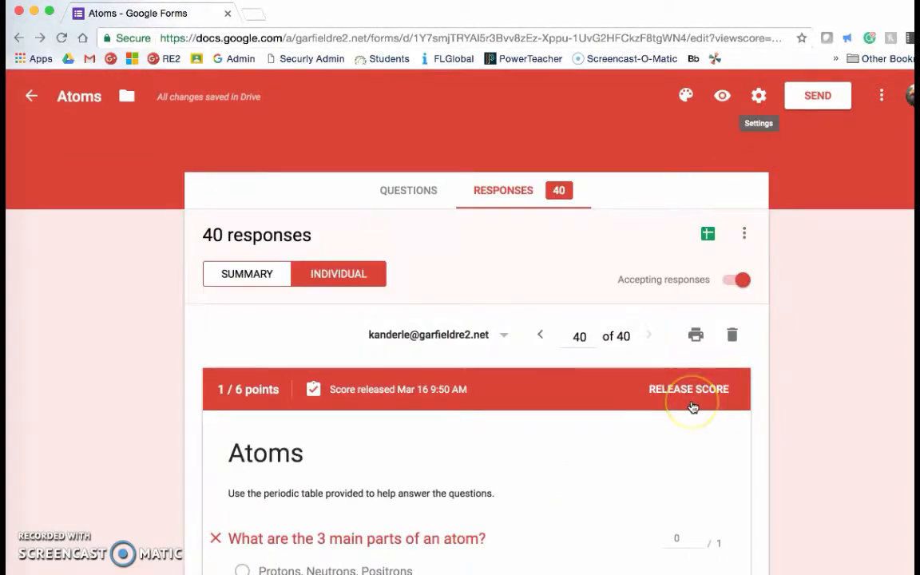
Open the Google Sheets spreadsheet linked to the form's responses.
{"action": "scroll", "coordinate": [709, 442], "scroll_direction": "down", "scroll_amount": 2}
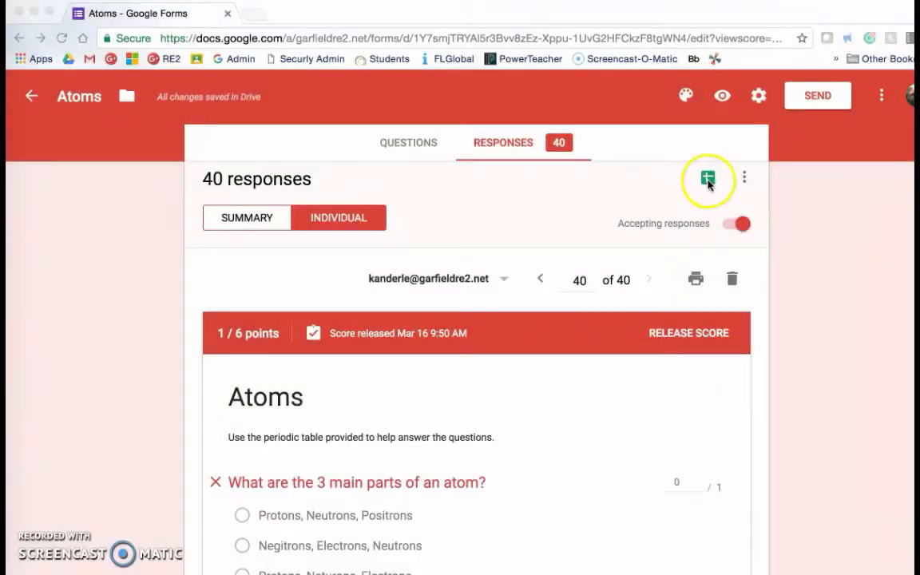
{"action": "left_click", "coordinate": [671, 185]}
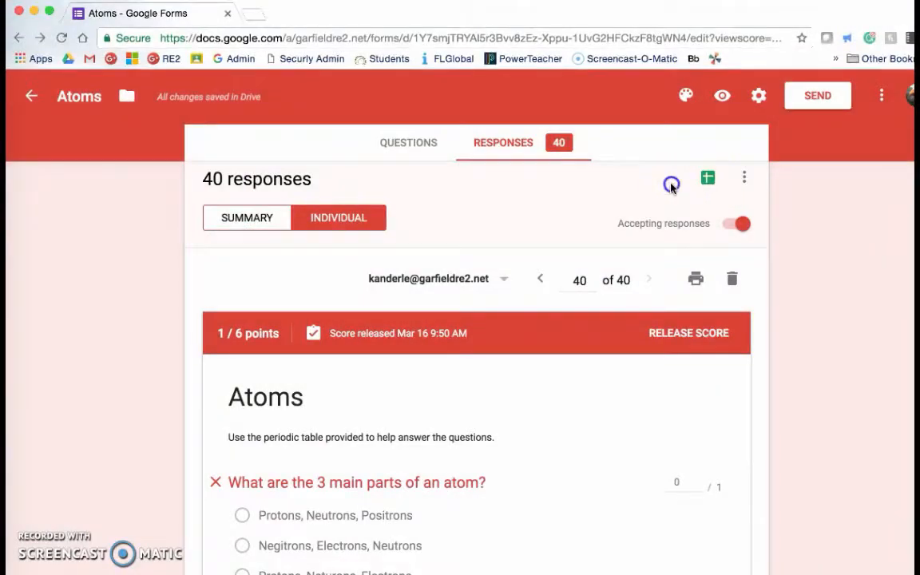
{"action": "left_click", "coordinate": [710, 181]}
{"action": "left_click", "coordinate": [708, 179]}
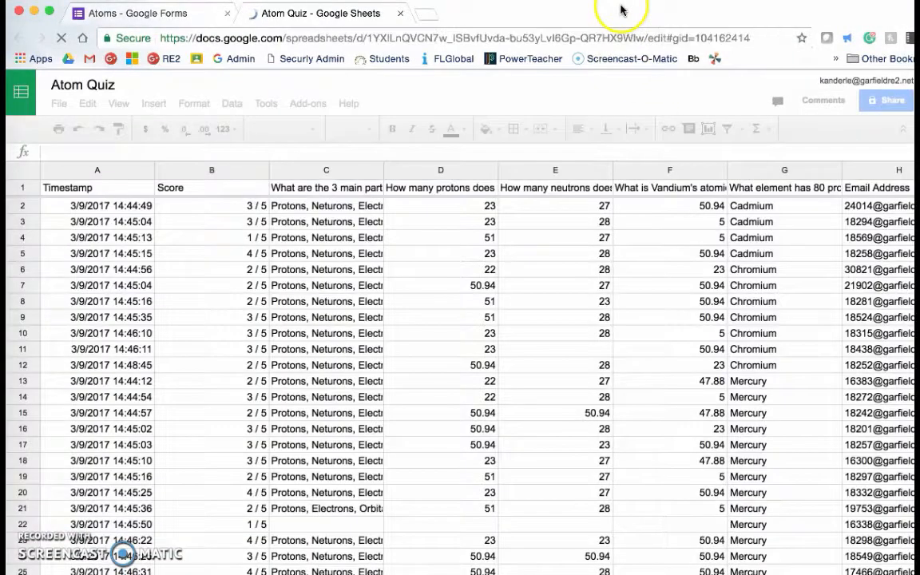
Examine the written answer about Neutrons and its score in row 41 of the response sheet, and return to the Atoms form.
{"action": "scroll", "coordinate": [515, 291], "scroll_direction": "right", "scroll_amount": 4}
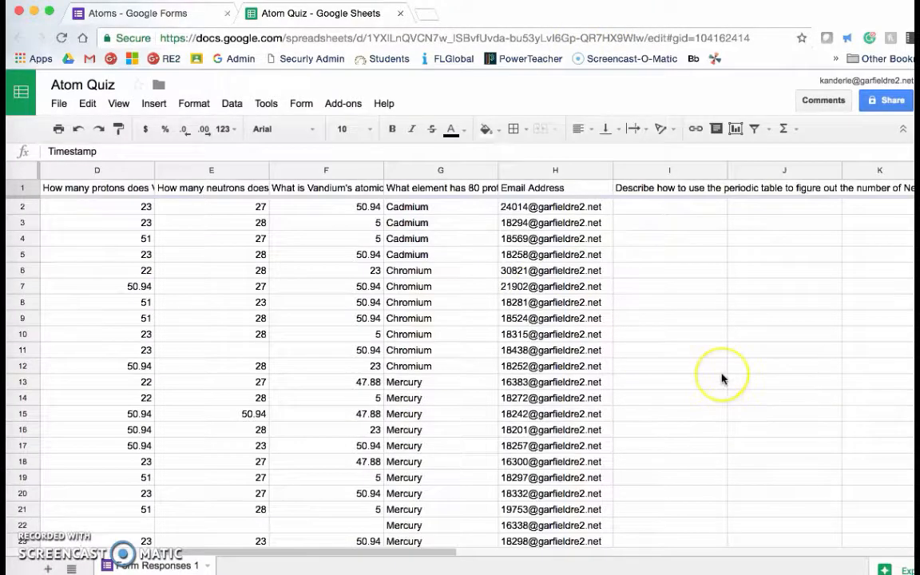
{"action": "scroll", "coordinate": [722, 379], "scroll_direction": "right", "scroll_amount": 4}
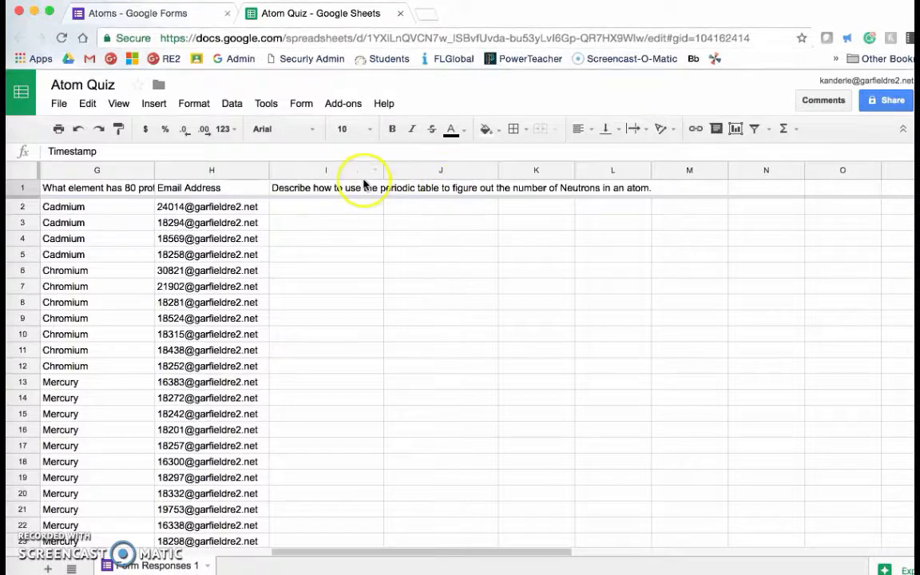
{"action": "scroll", "coordinate": [362, 169], "scroll_direction": "down", "scroll_amount": 10}
{"action": "scroll", "coordinate": [362, 169], "scroll_direction": "right", "scroll_amount": 3}
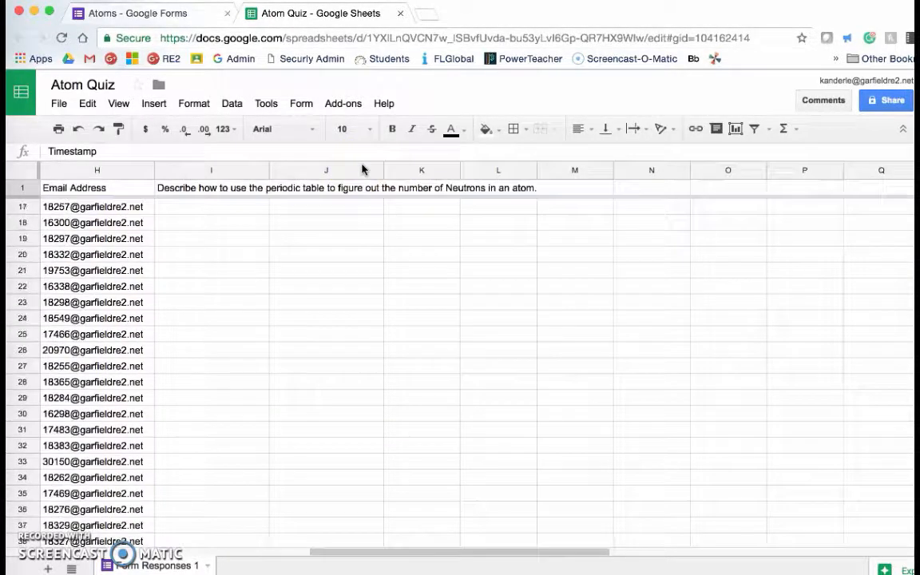
{"action": "scroll", "coordinate": [362, 169], "scroll_direction": "down", "scroll_amount": 1}
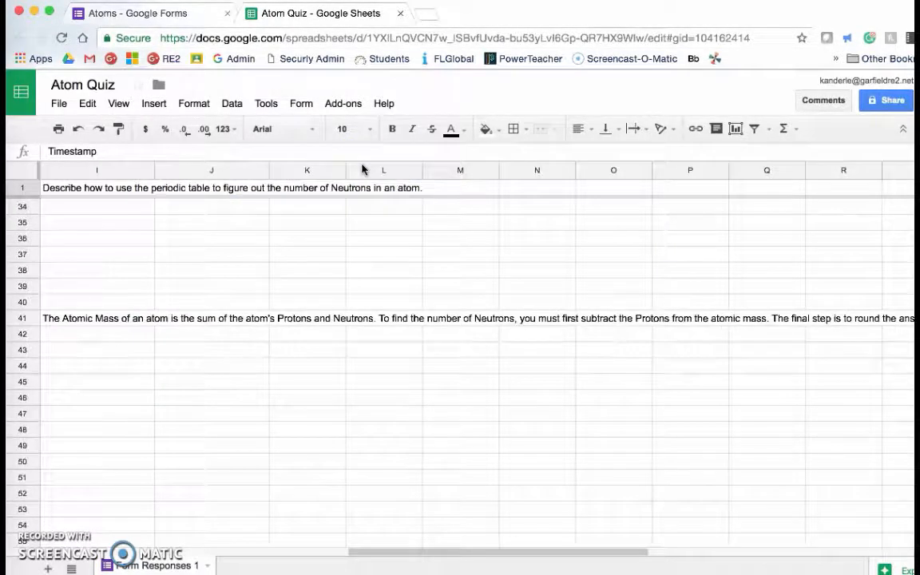
{"action": "left_click", "coordinate": [151, 318]}
{"action": "scroll", "coordinate": [151, 318], "scroll_direction": "left", "scroll_amount": 8}
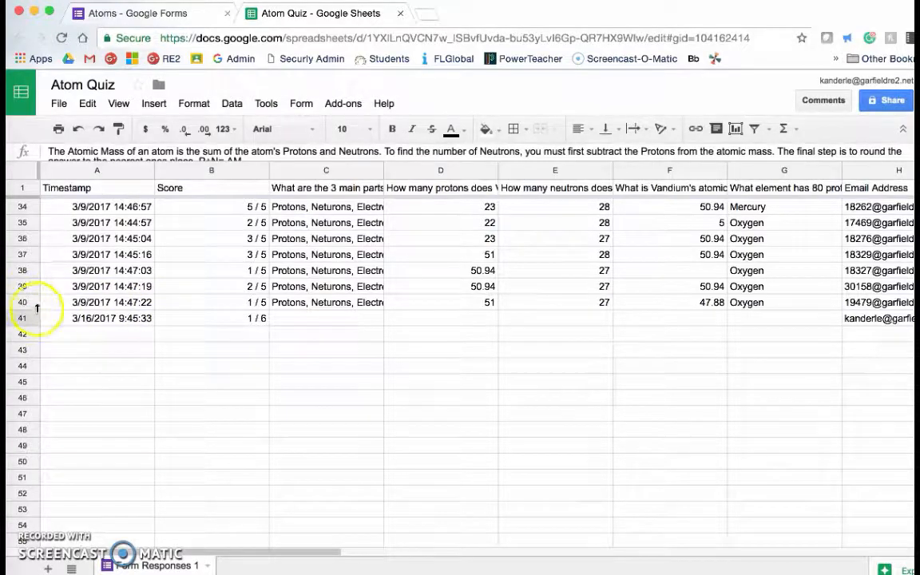
{"action": "scroll", "coordinate": [526, 316], "scroll_direction": "right", "scroll_amount": 6}
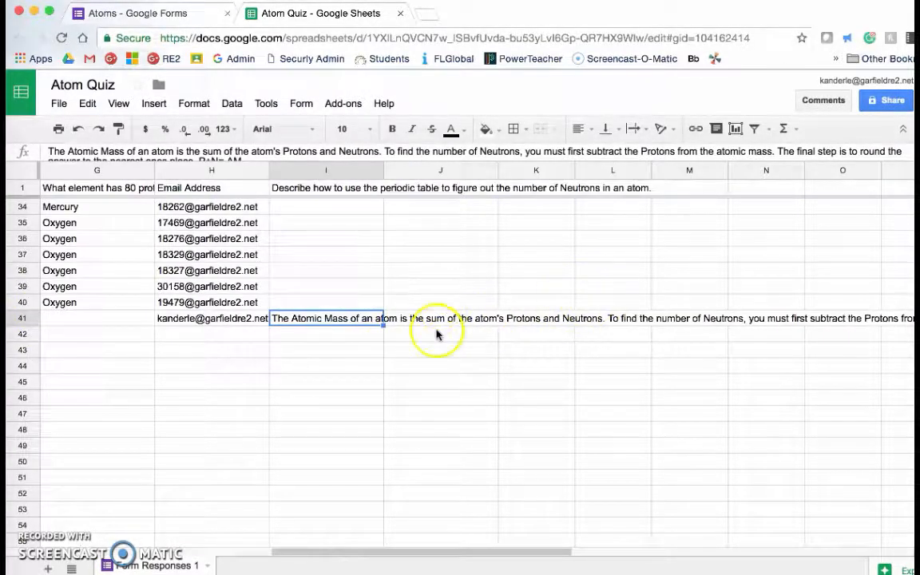
{"action": "left_click", "coordinate": [164, 24]}
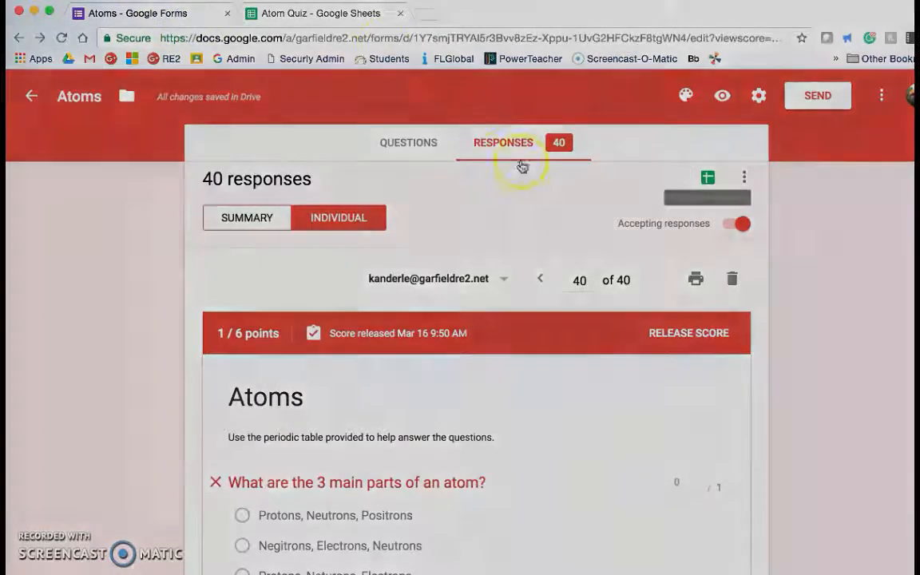